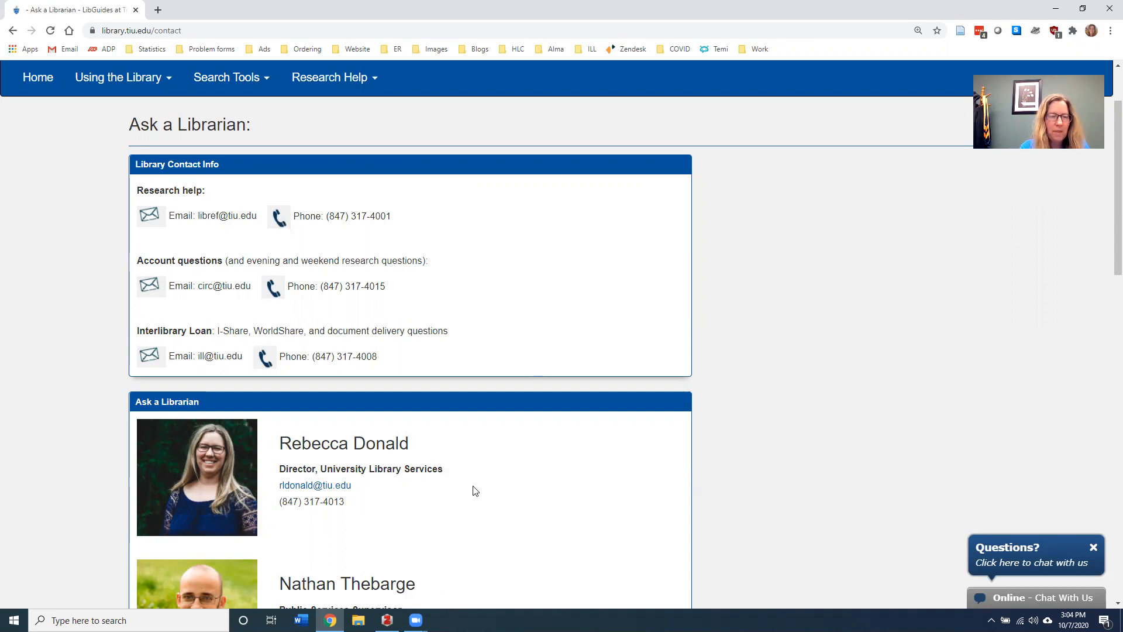
Leave the Ask a Librarian page for the Rolfing Library home page with the OneSearch box
left_click(35, 86)
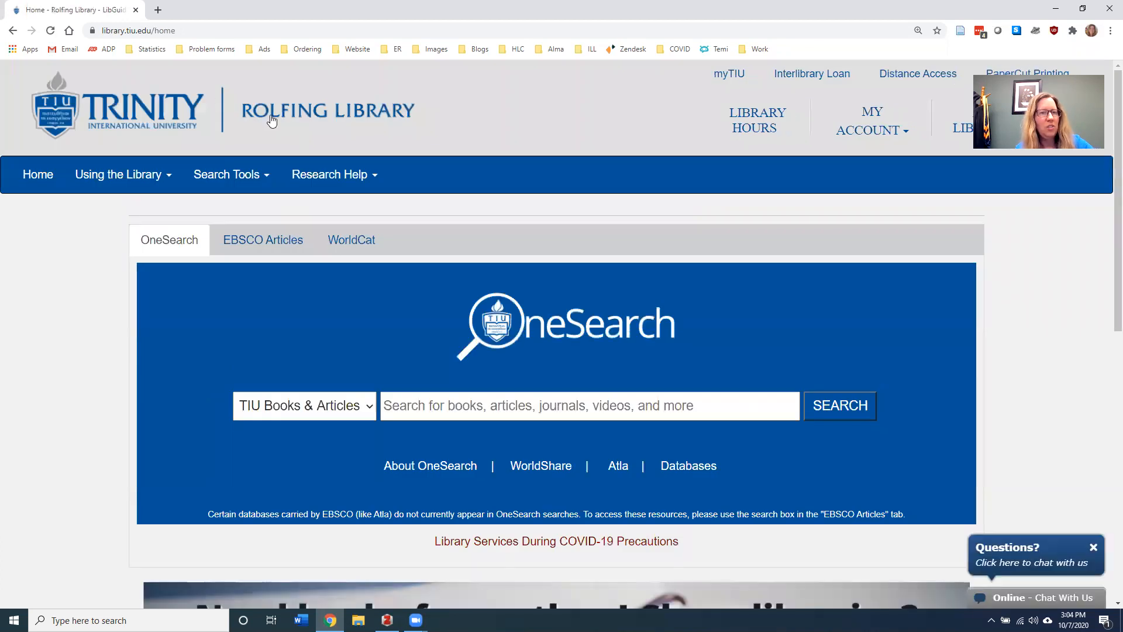
Go through Research Help > Citation & Formatting > Zotero to the 'Tutorial / help with Zotero' guide
left_click(364, 181)
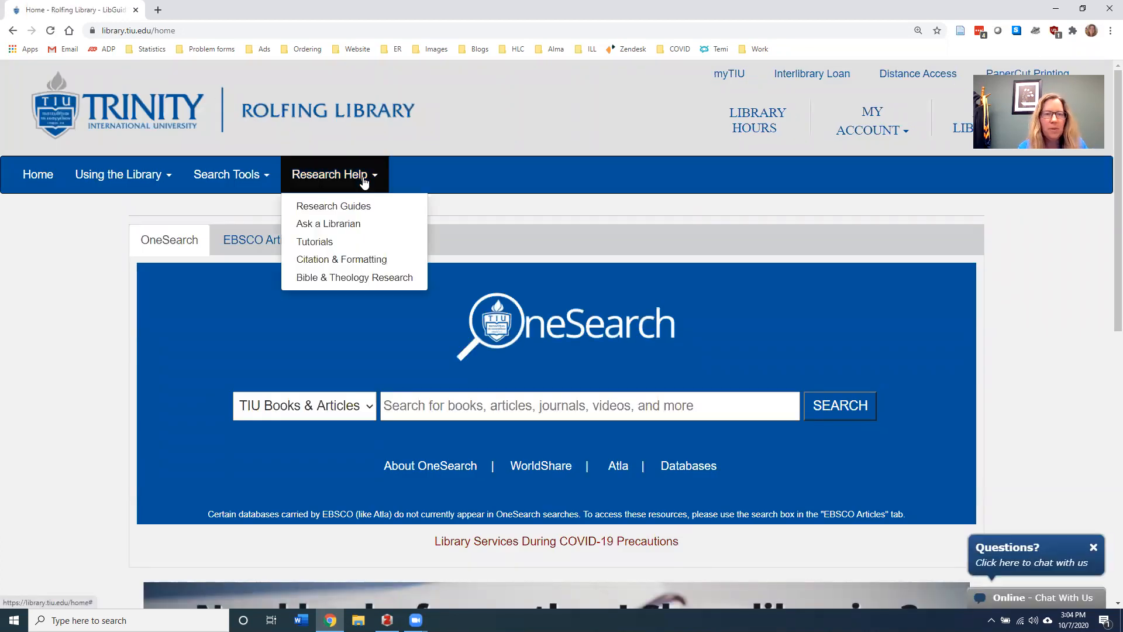
left_click(371, 262)
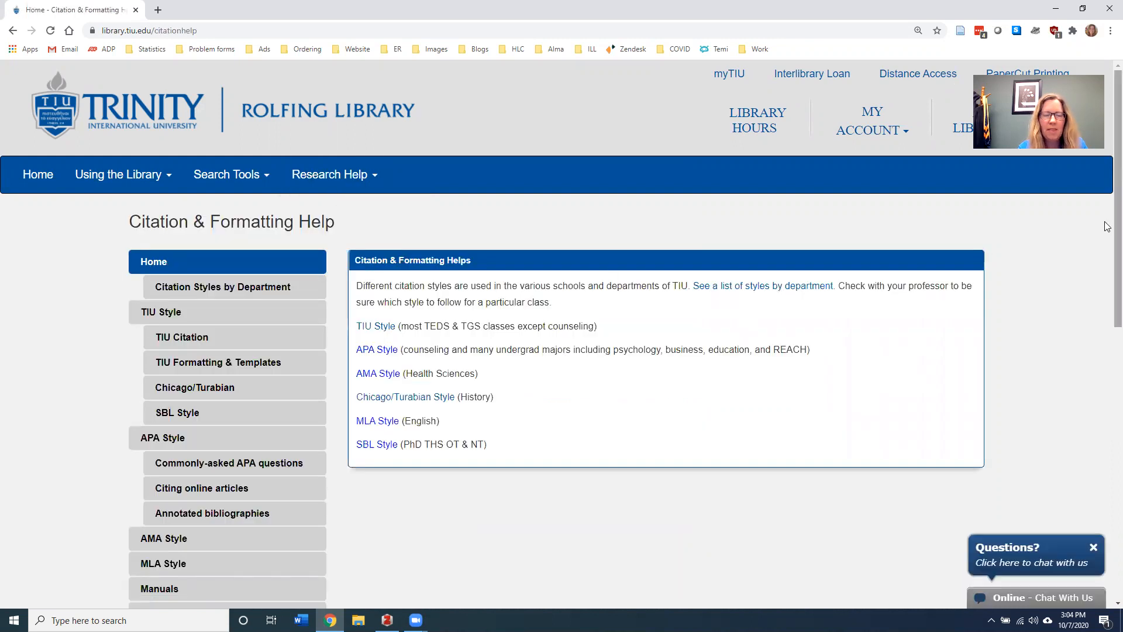
scroll(1107, 231, "down", 3)
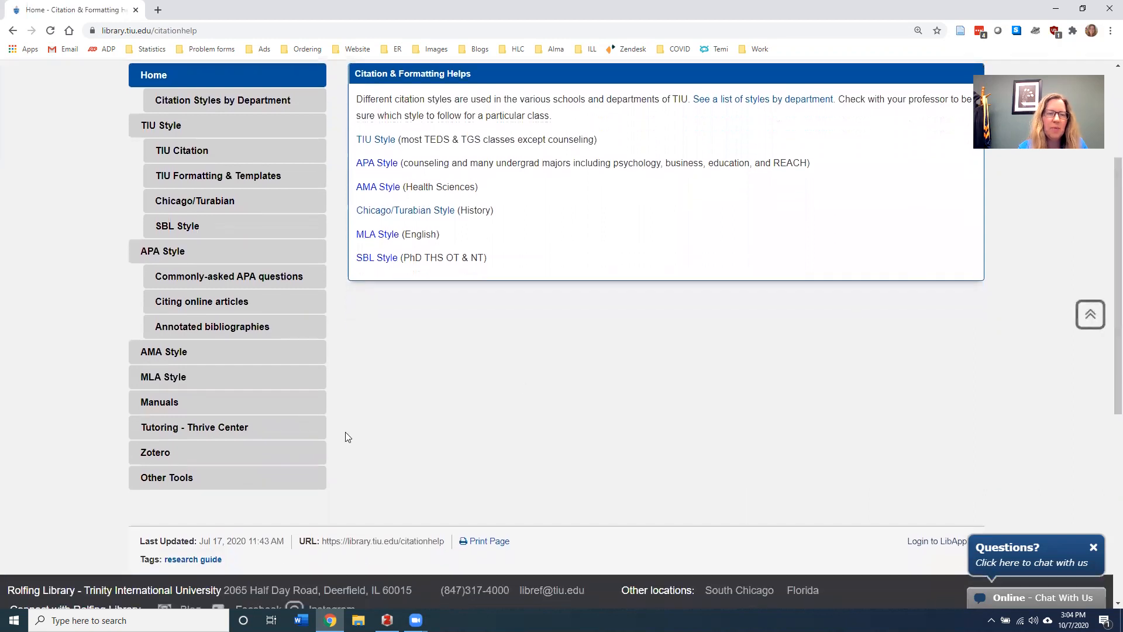
left_click(183, 455)
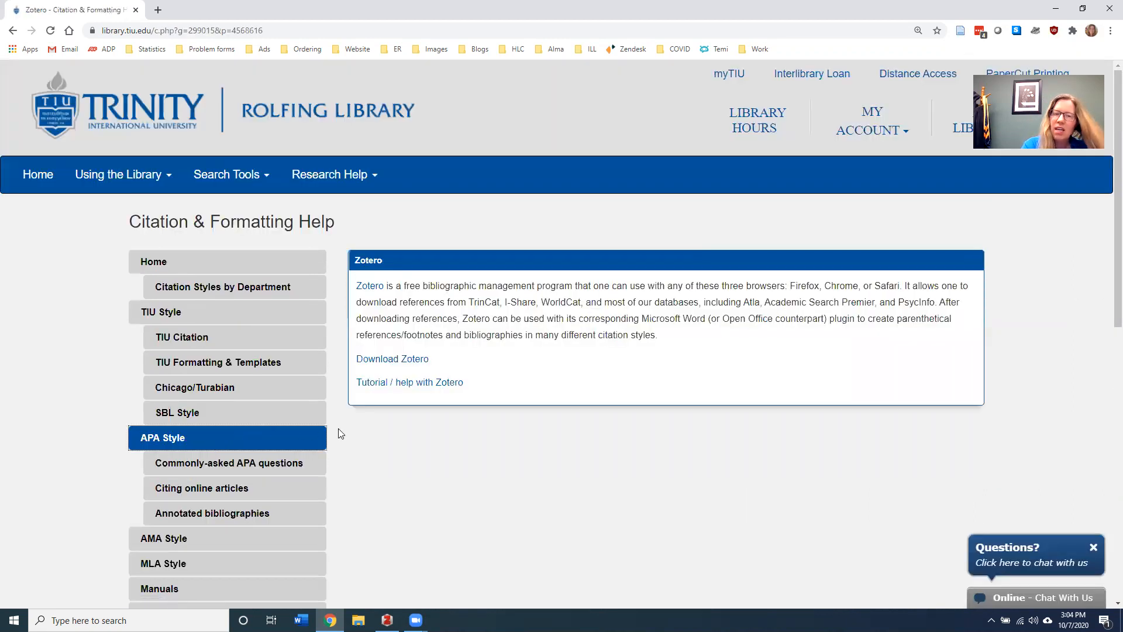
left_click(409, 382)
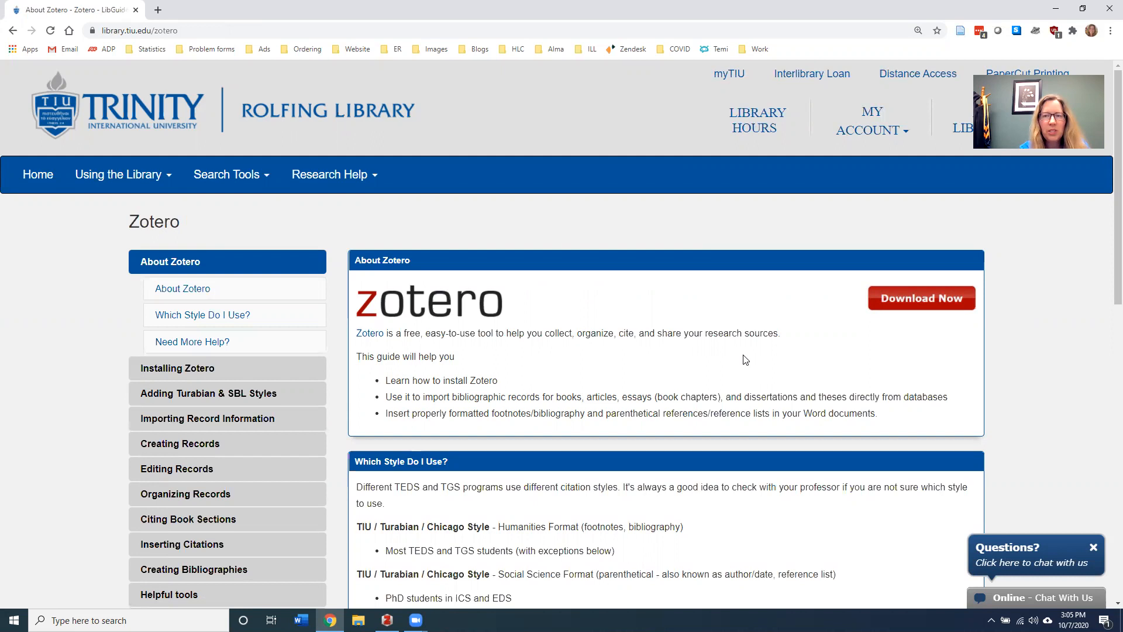
Use Download Now to reach zotero.org/download for Zotero 5.0 and the Chrome Connector
left_click(908, 301)
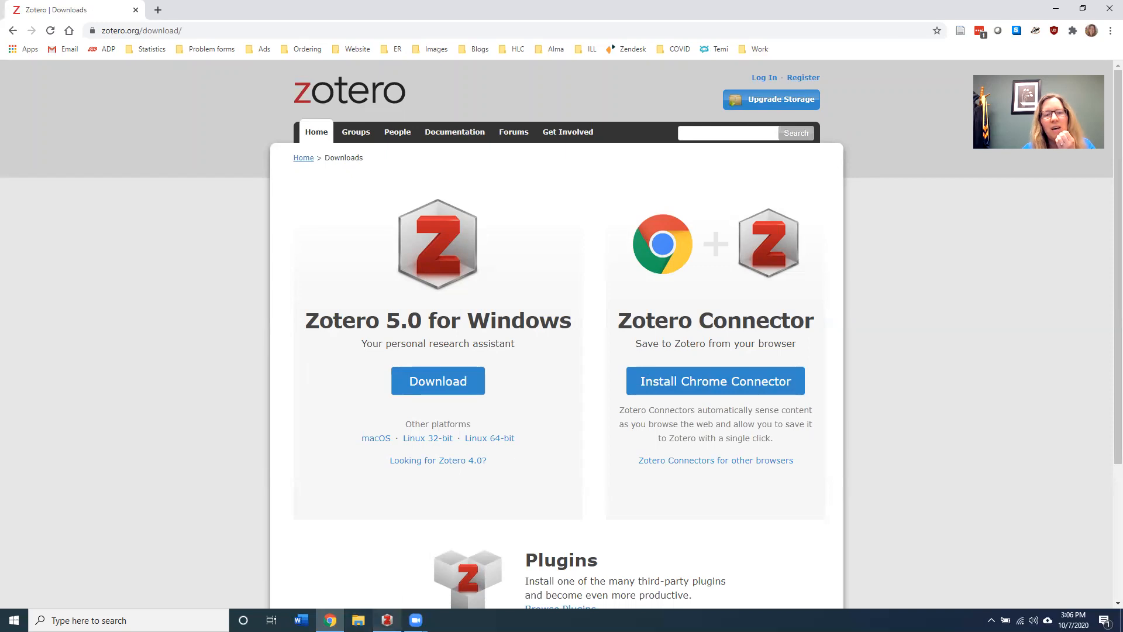
Switch to the Zotero desktop app showing the 19 Buber-related items
left_click(386, 619)
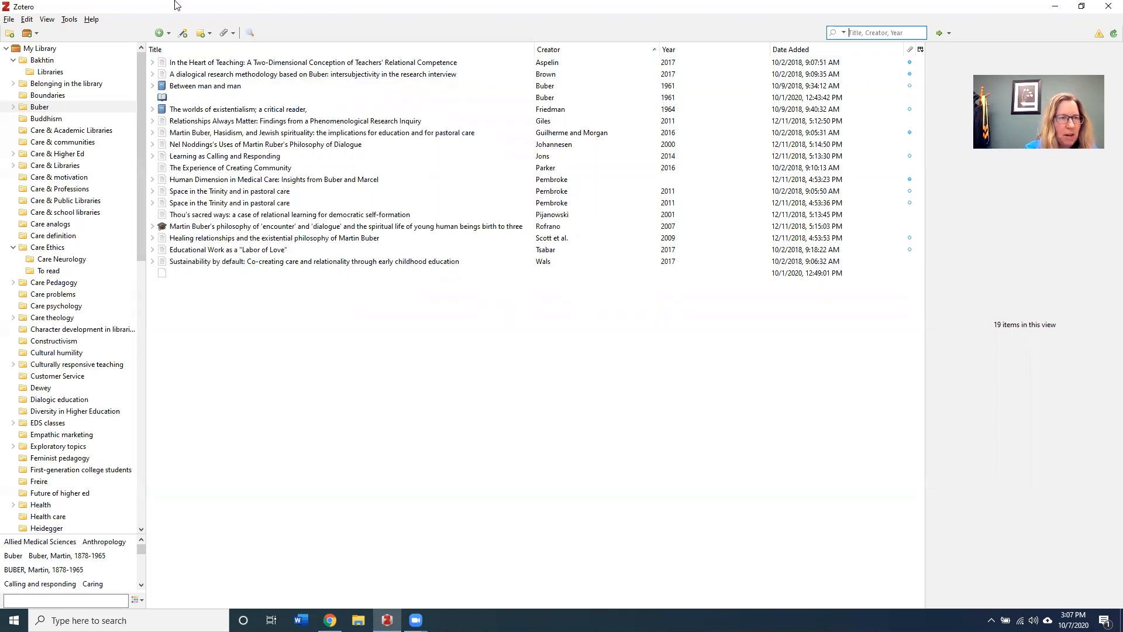
Review the Sync settings in Zotero Preferences and close them with OK
left_click(26, 21)
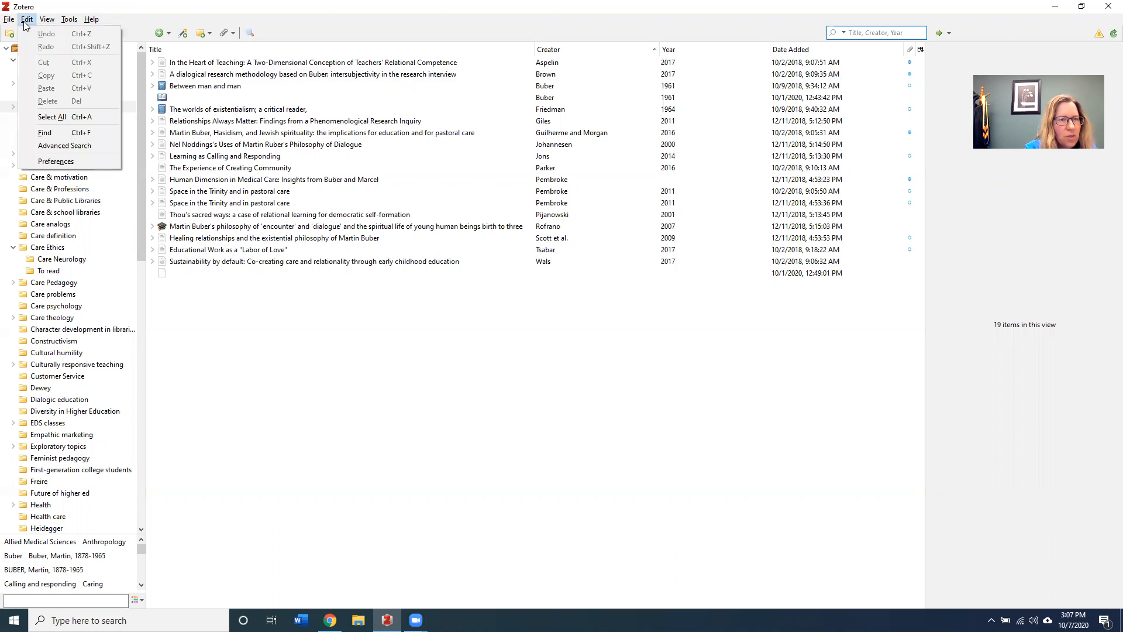
left_click(53, 161)
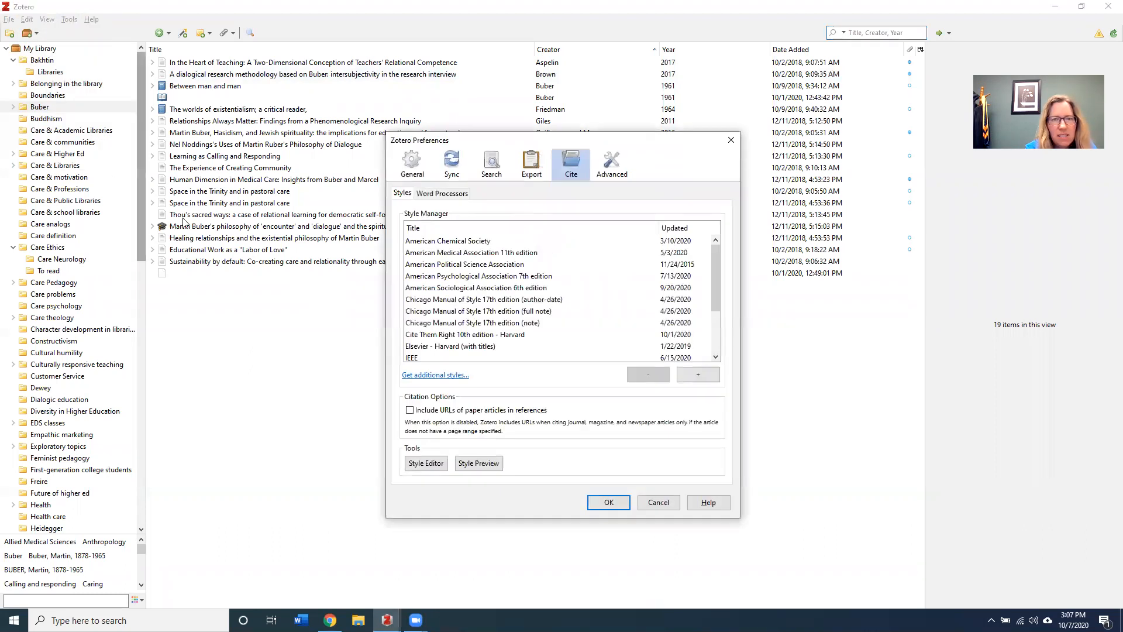
left_click(452, 168)
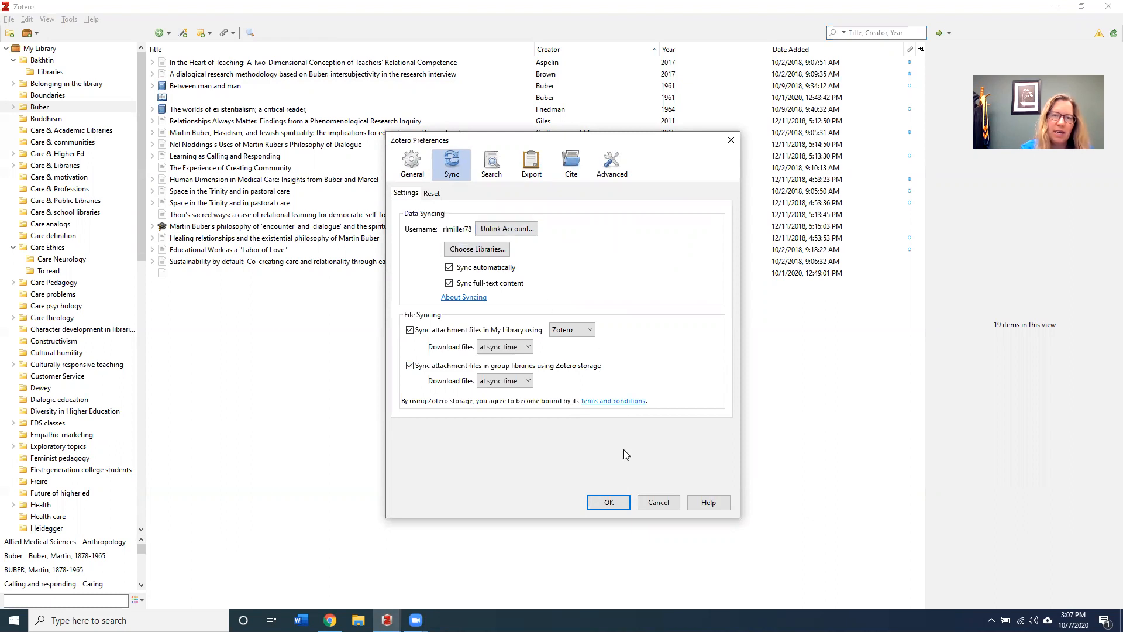
left_click(609, 503)
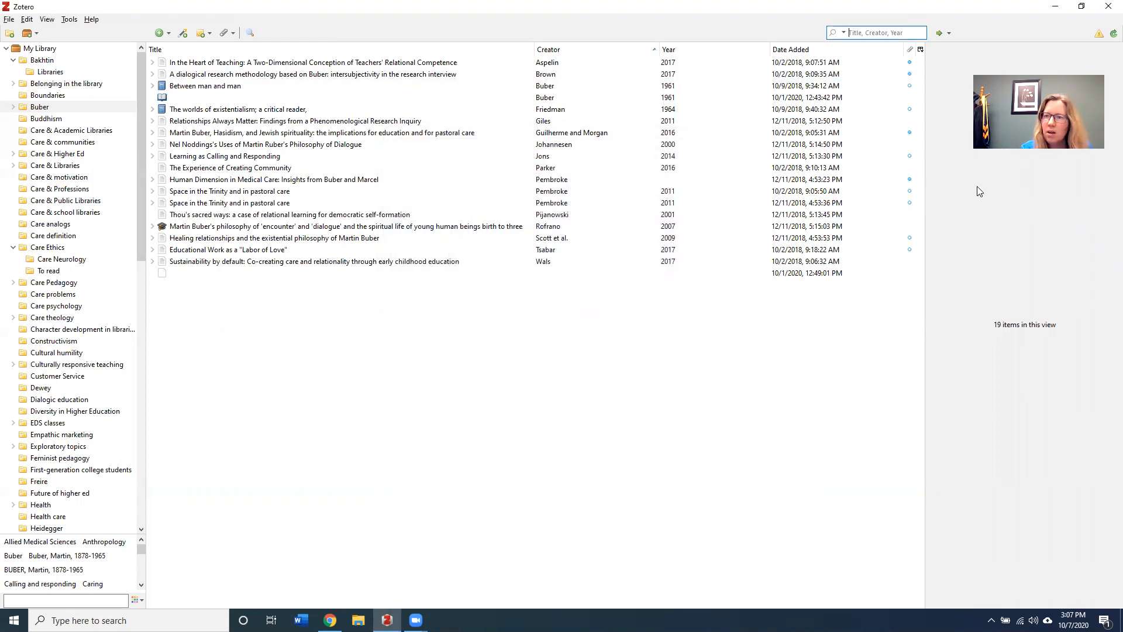
Sync the library, show all 1483 items in My Library, and return to Chrome
left_click(1105, 34)
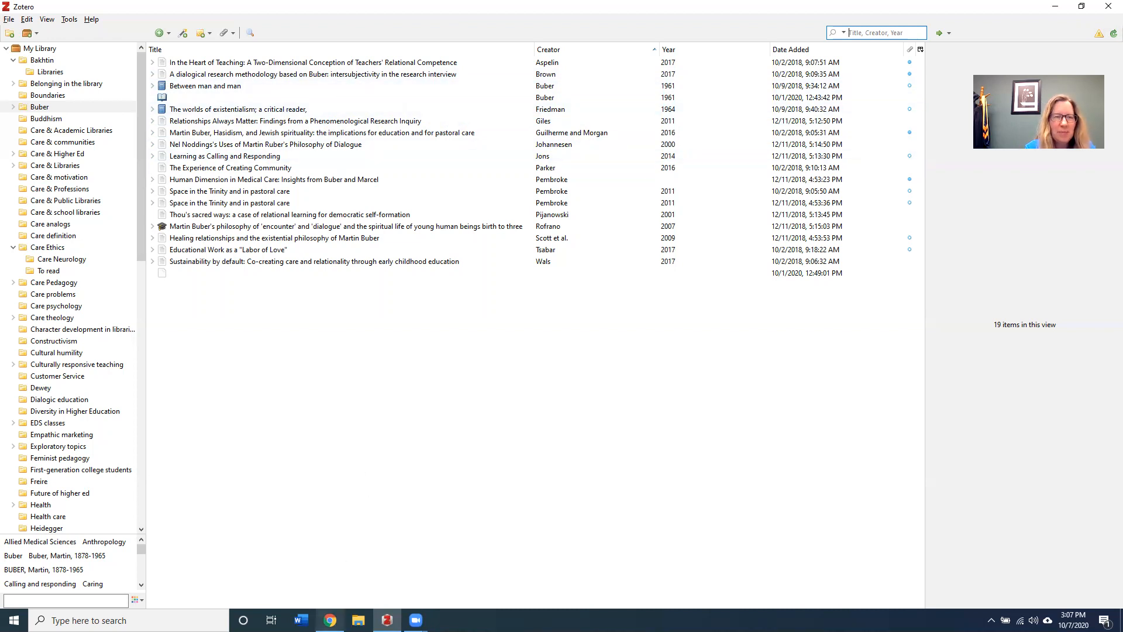
left_click(77, 53)
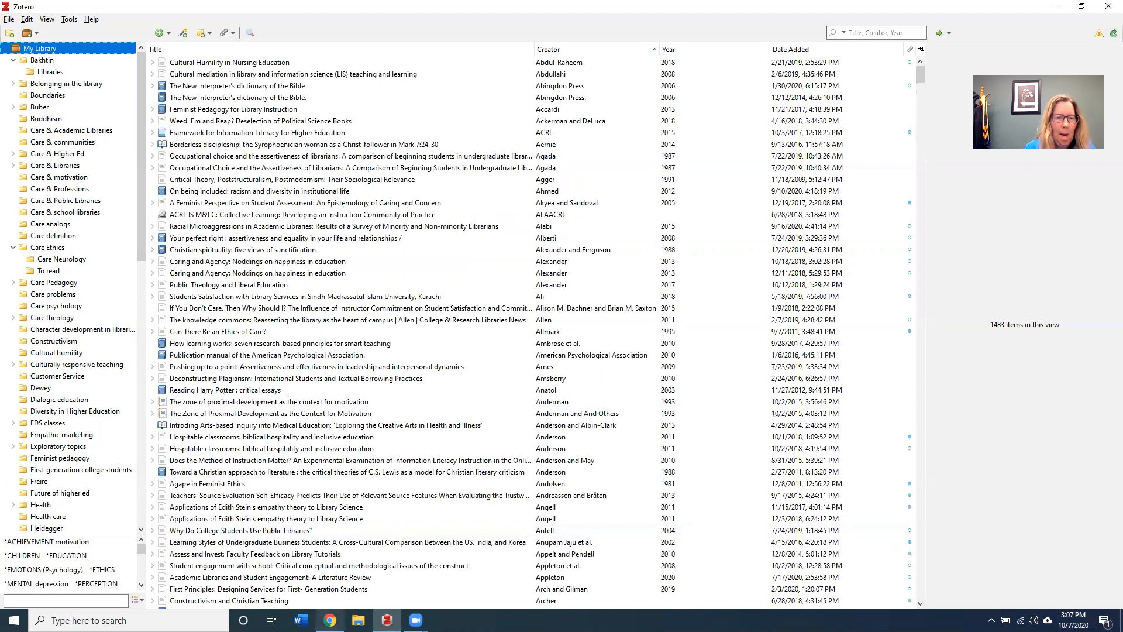
left_click(330, 620)
Load library.tiu.edu and search OneSearch for 'diversity in higher education' (329,075 results)
left_click(175, 34)
type("library.tiu.ed")
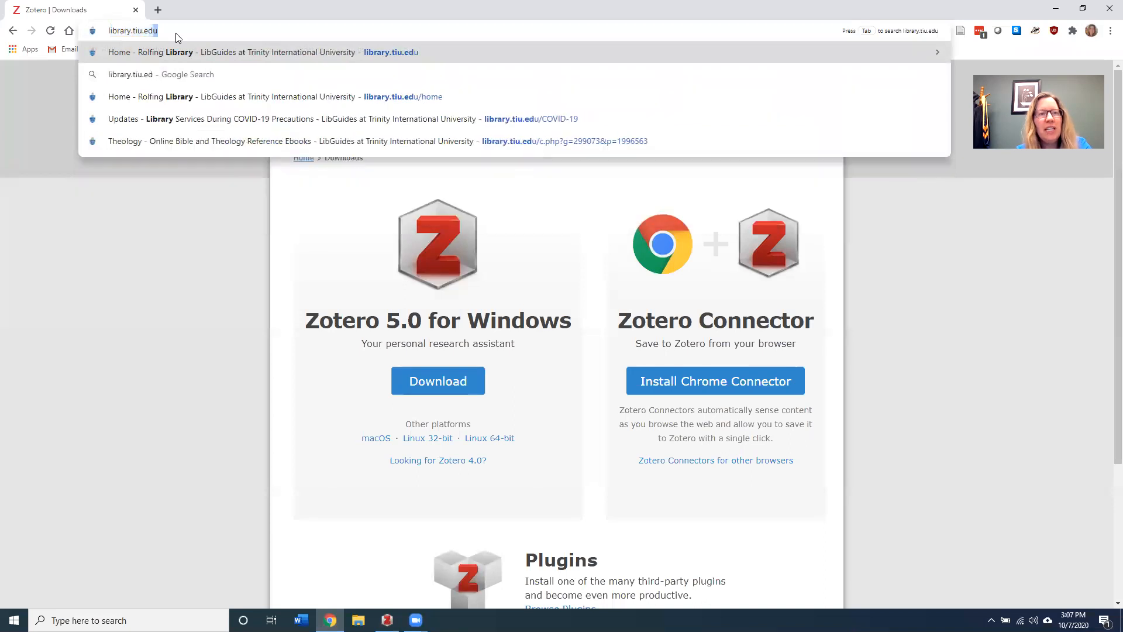
key("Return")
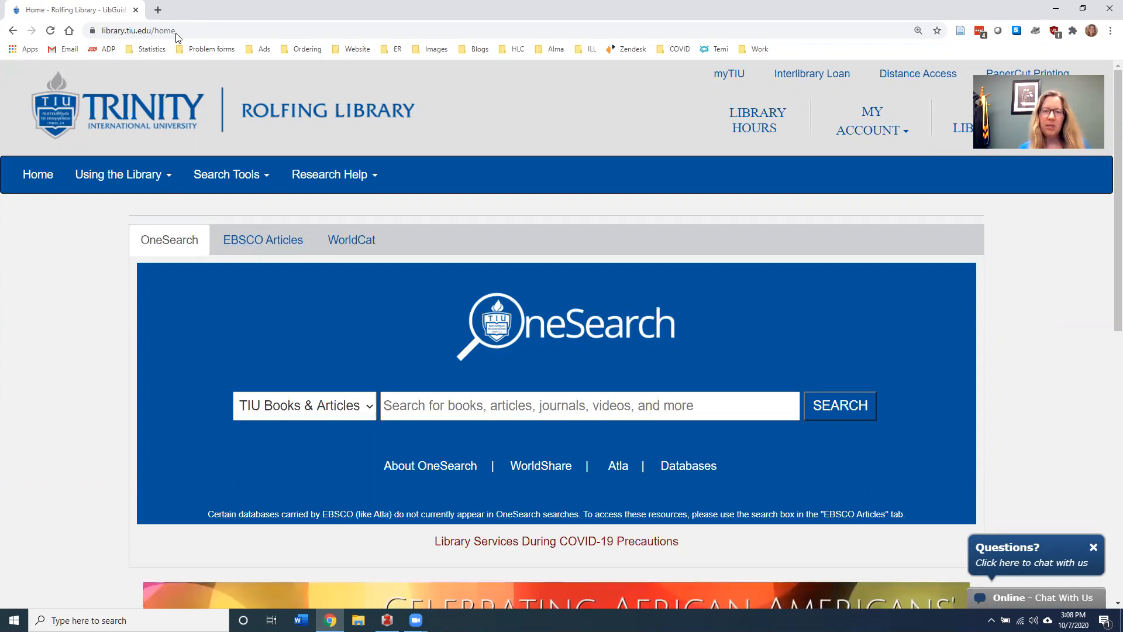
left_click(451, 403)
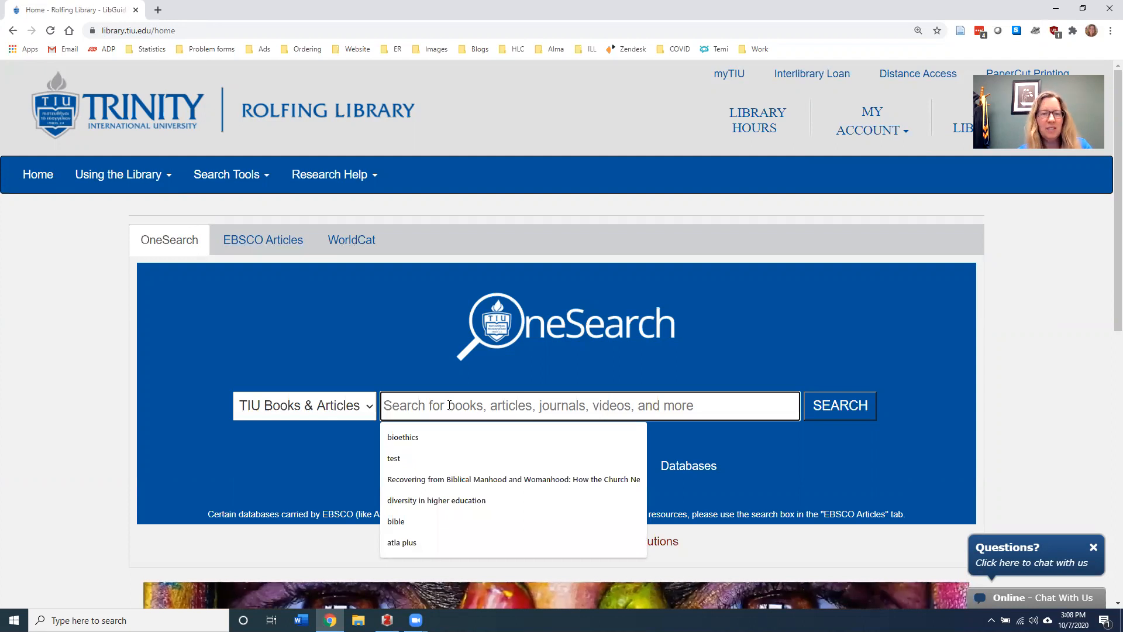
left_click(429, 501)
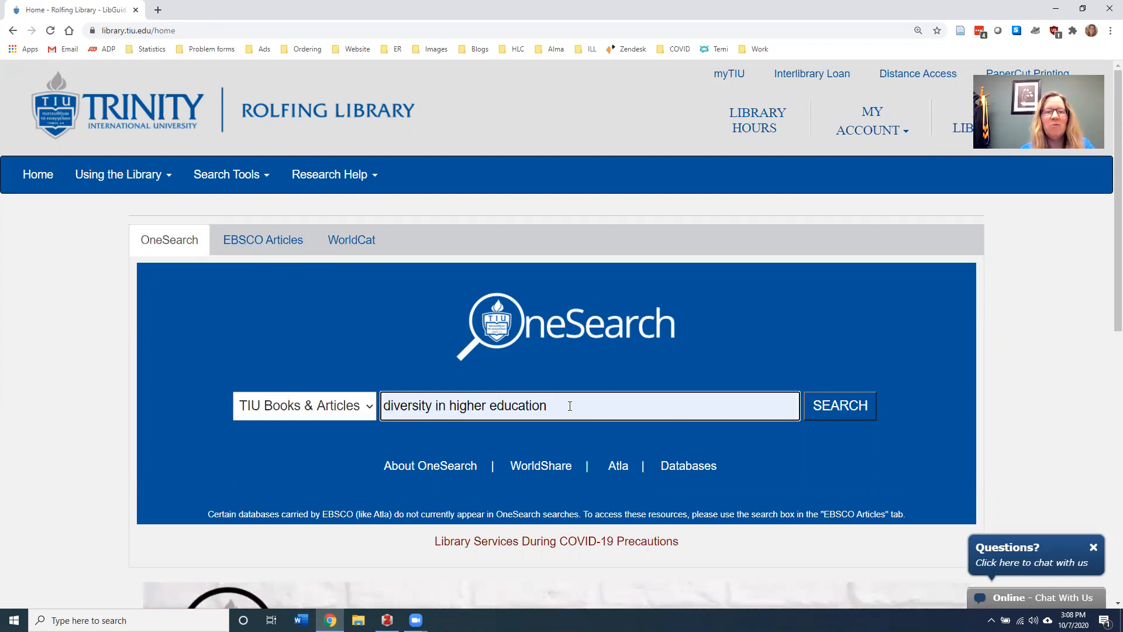
left_click(839, 409)
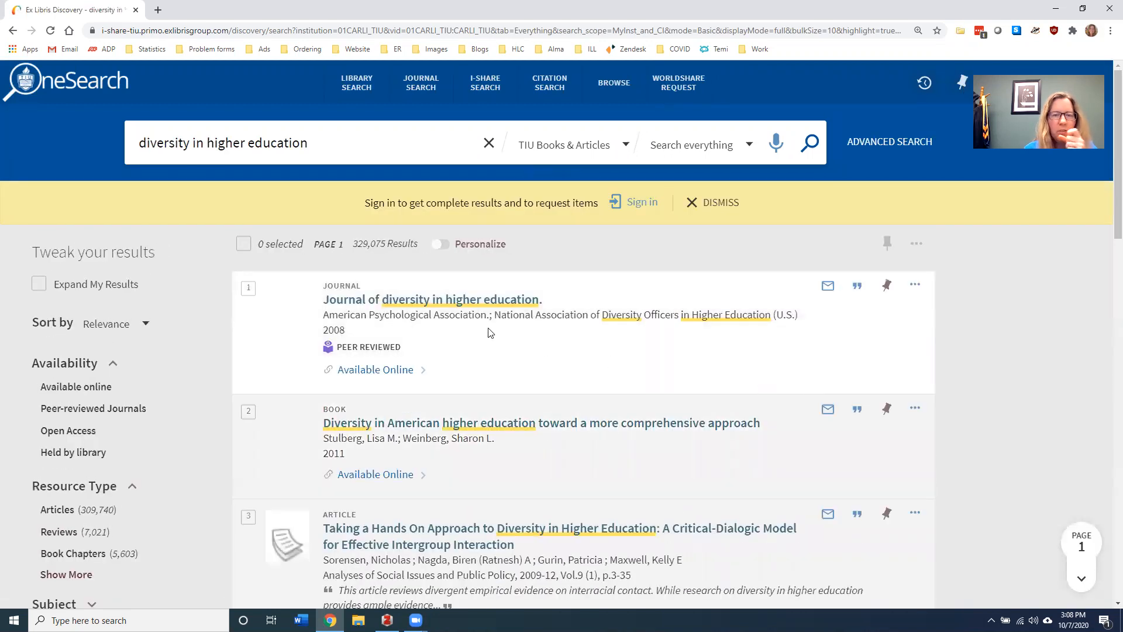
Open the 'Diversity in American higher education' record and save it to Zotero via the Connector
left_click(472, 424)
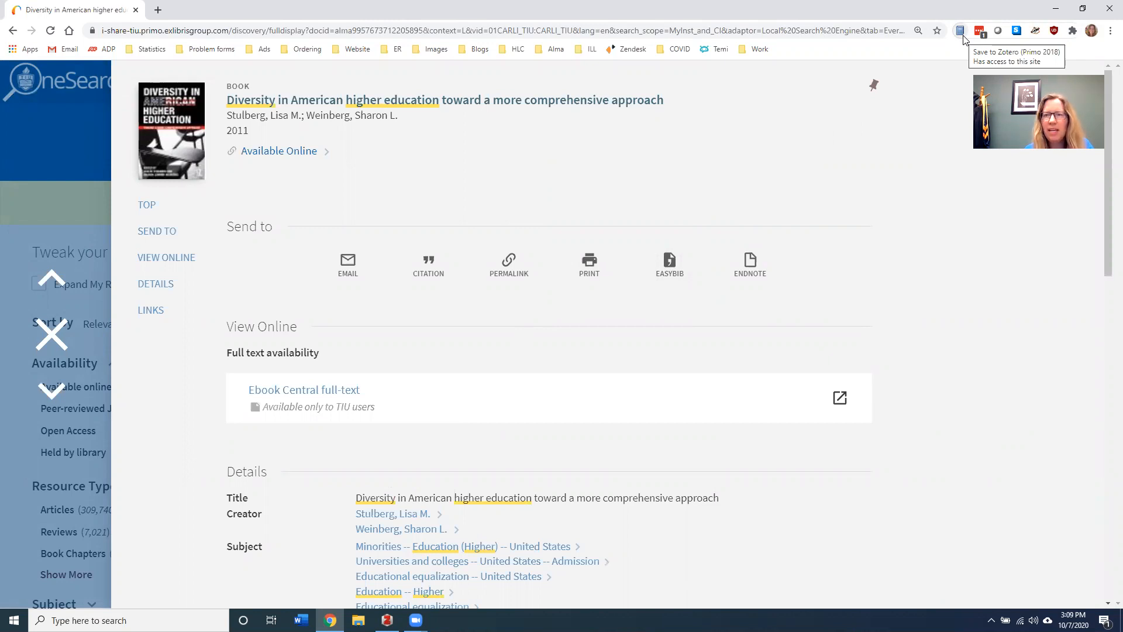
left_click(65, 331)
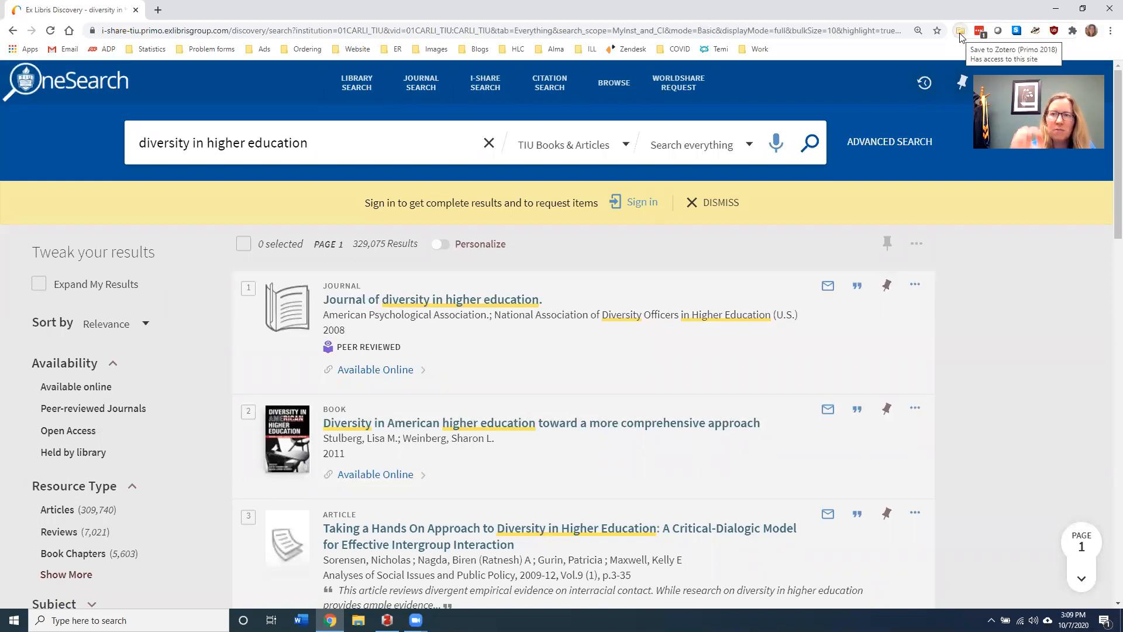
left_click(459, 428)
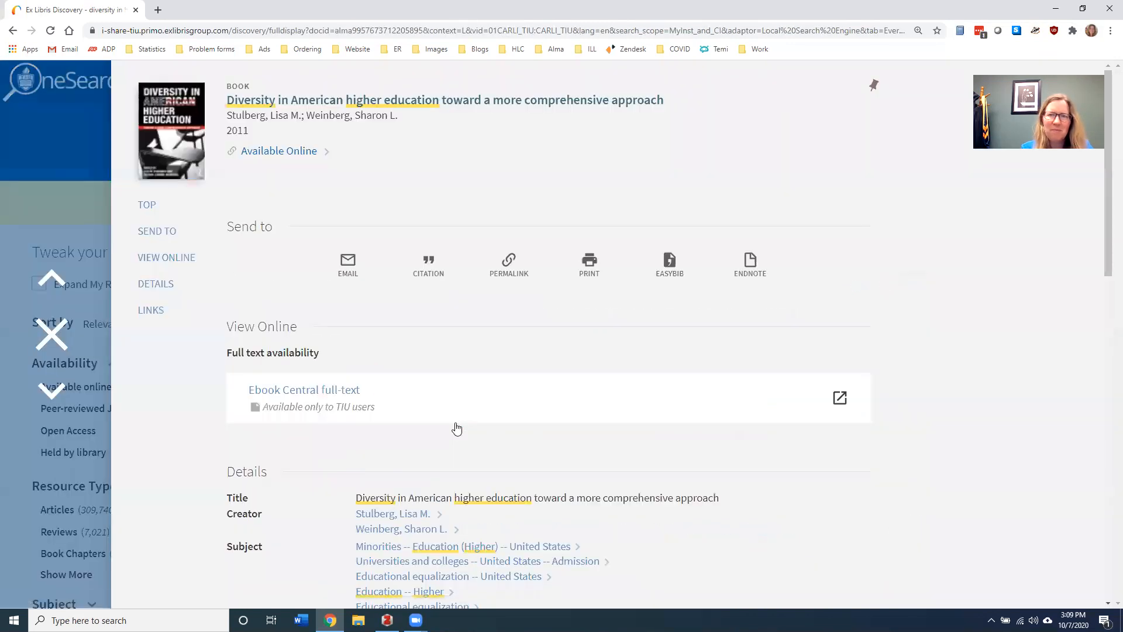
left_click(959, 33)
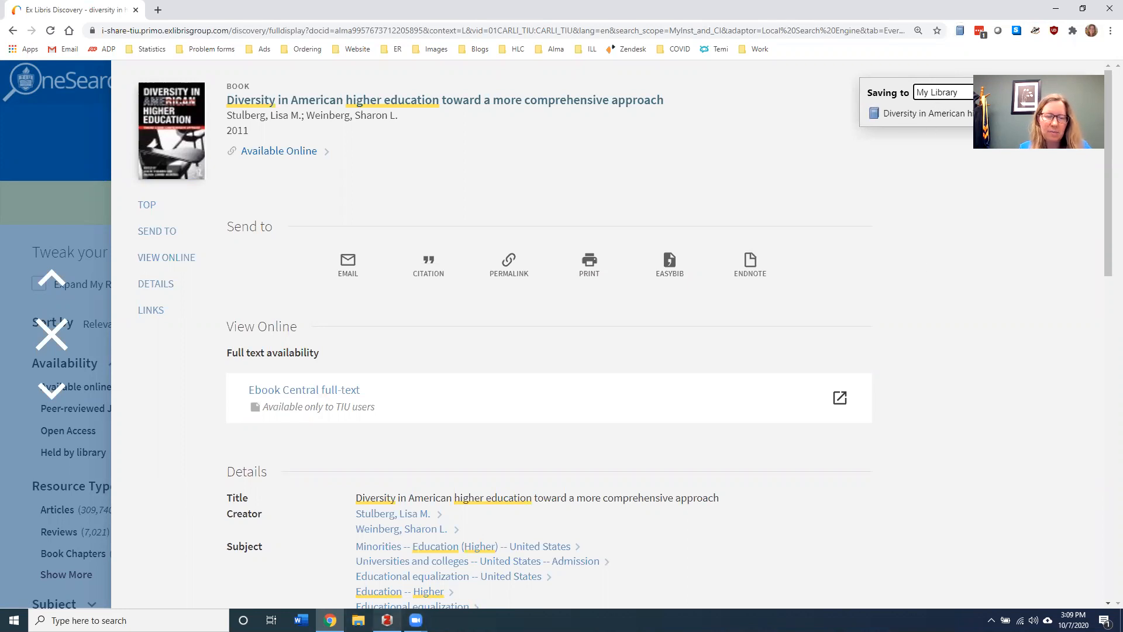
Drag the new Diversity in American higher education book into the Diversity in Higher Education collection and view it
left_click(387, 620)
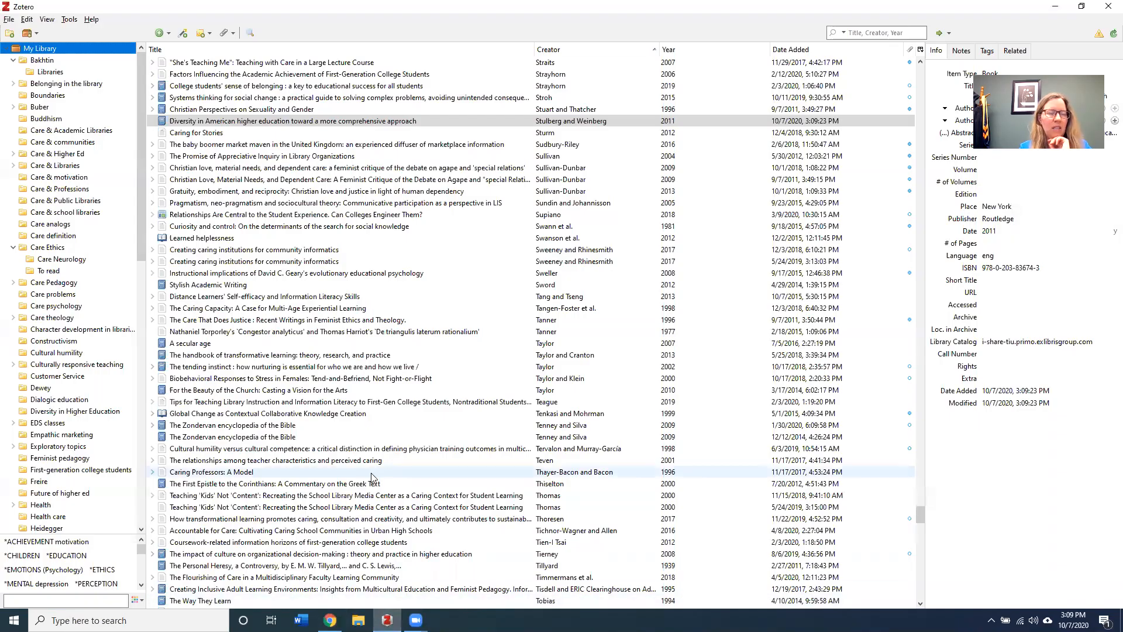
left_click(197, 120)
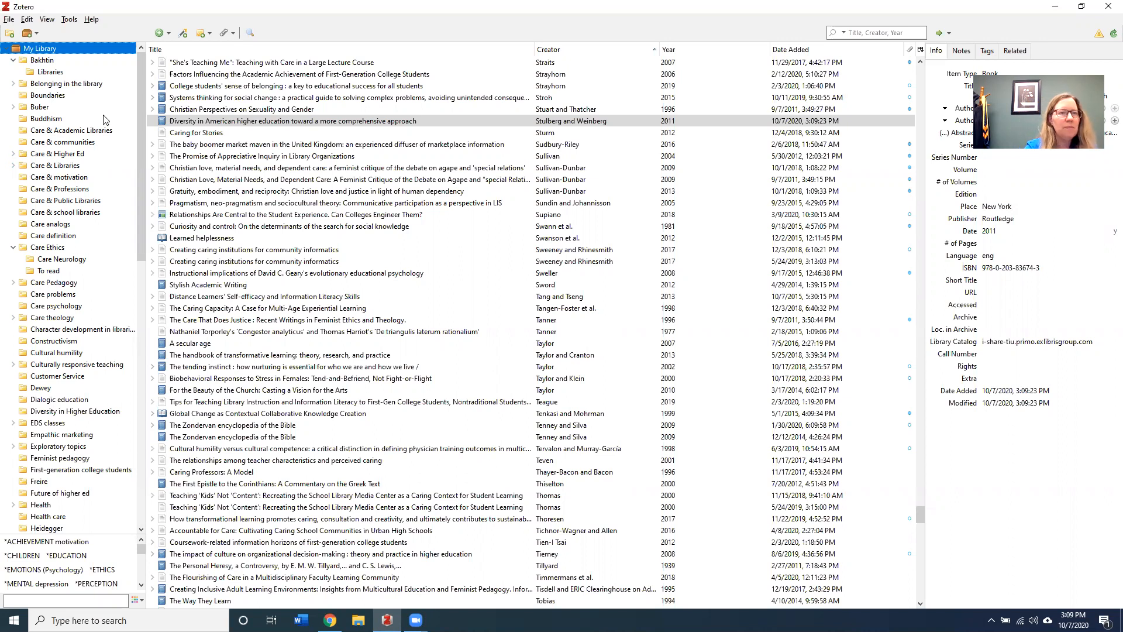
left_click(11, 35)
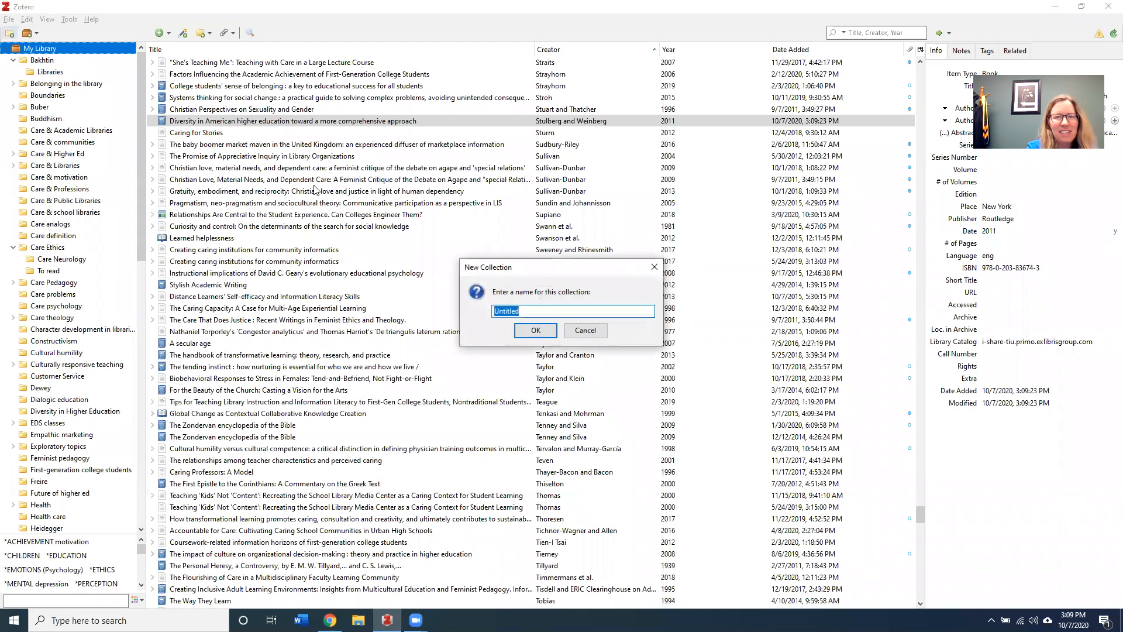
left_click(592, 333)
left_click(215, 123)
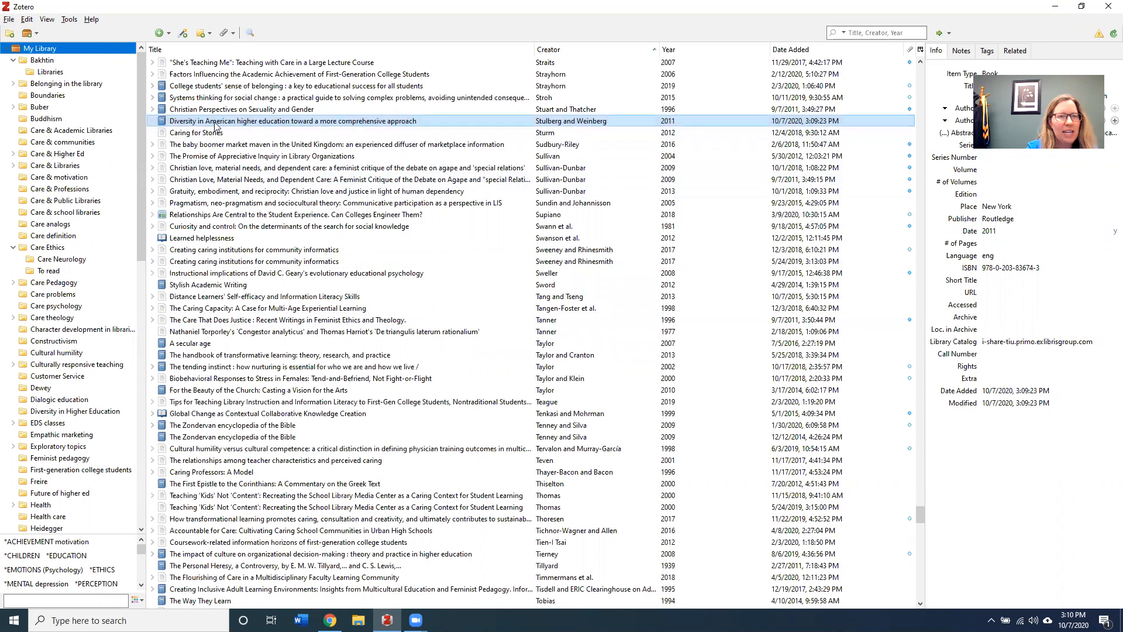
left_click_drag(216, 125, 69, 412)
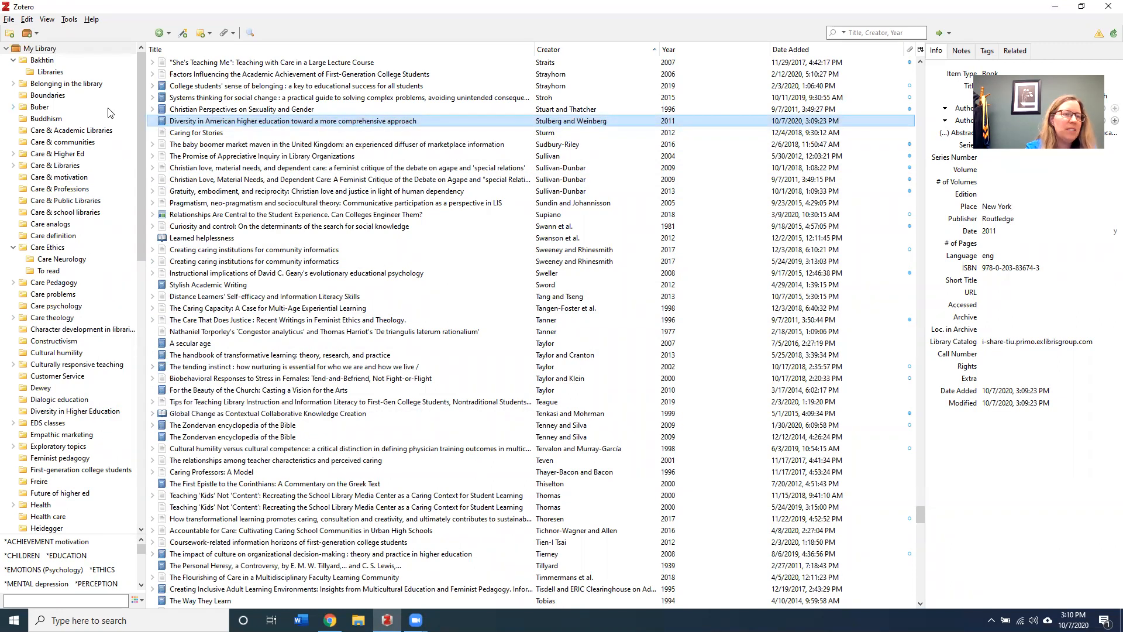
left_click(89, 412)
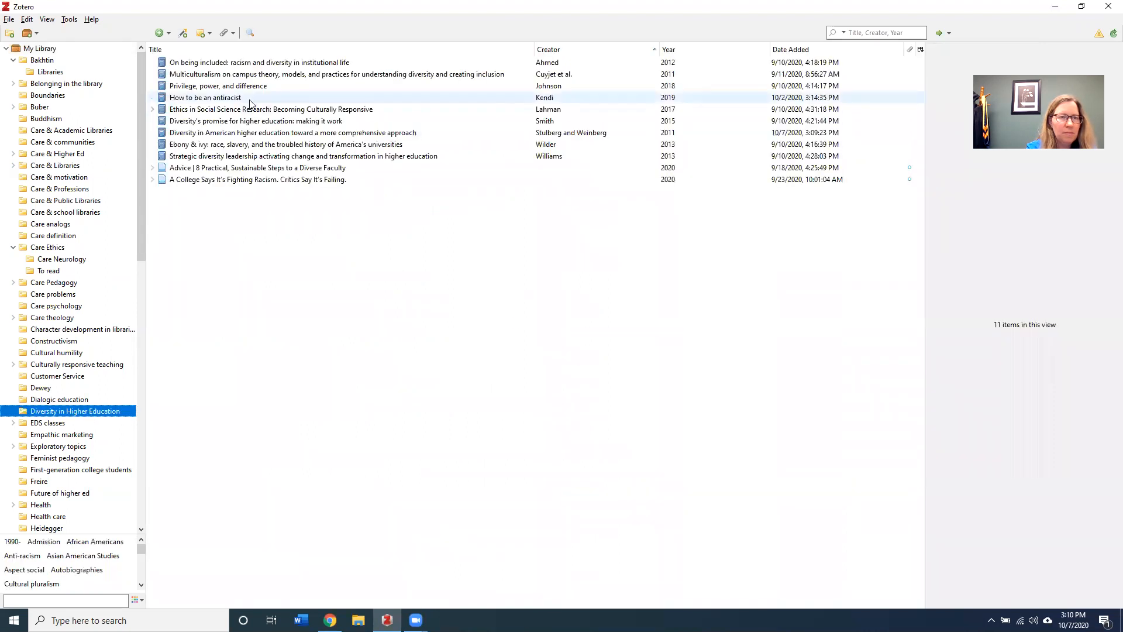
left_click(252, 135)
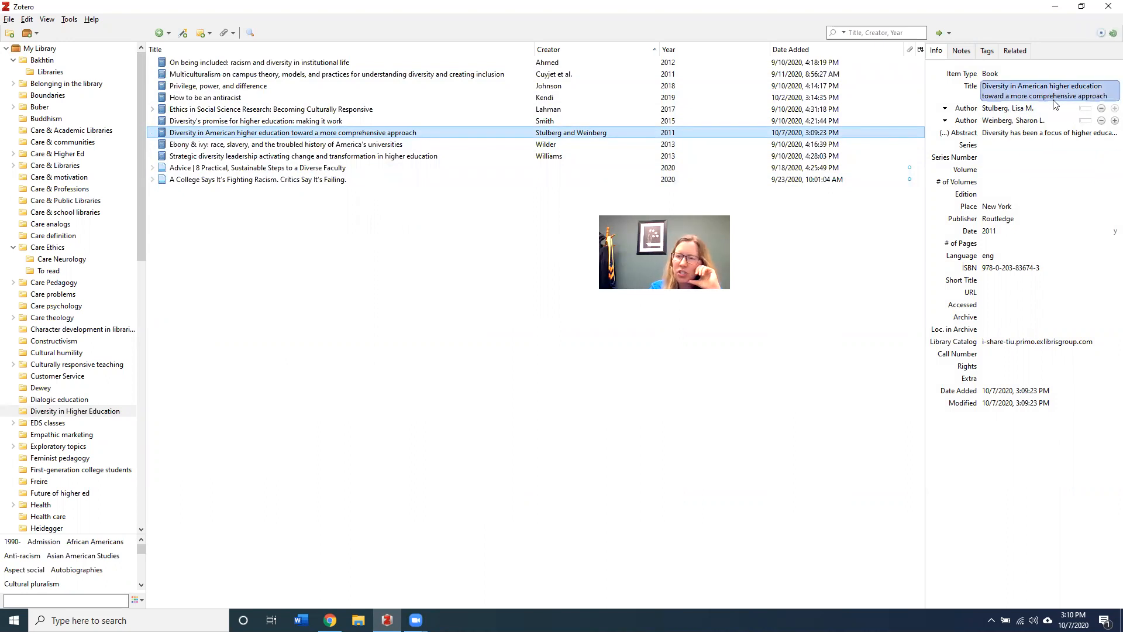
Add a colon before the book title's subtitle and keep Place as New York
left_click(1106, 89)
left_click(1105, 85)
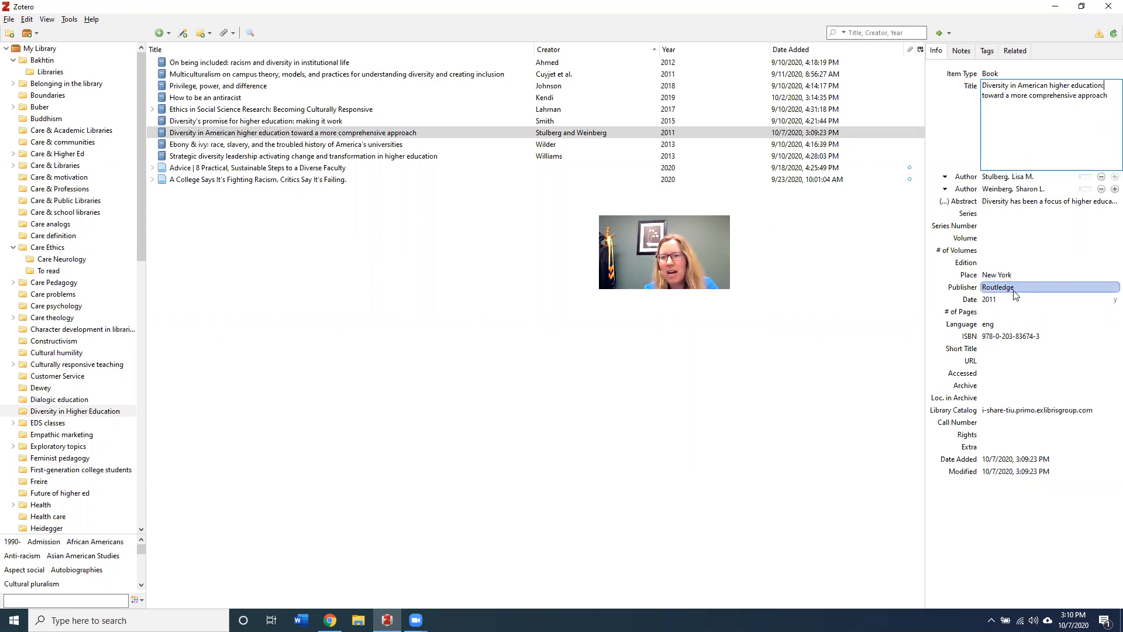
left_click(1022, 275)
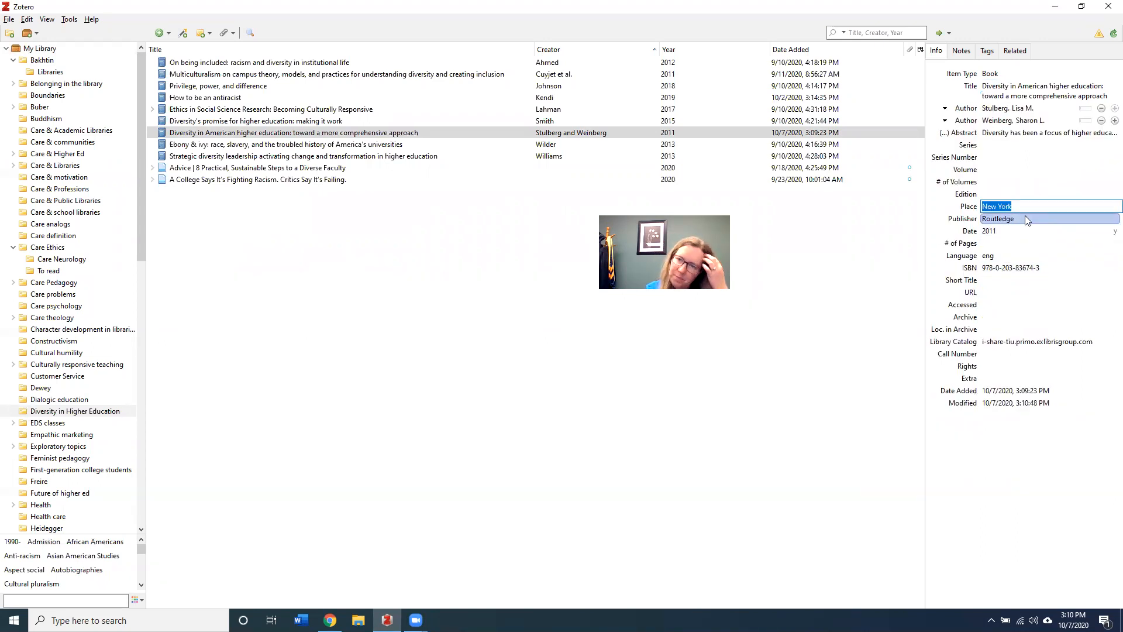
left_click(876, 229)
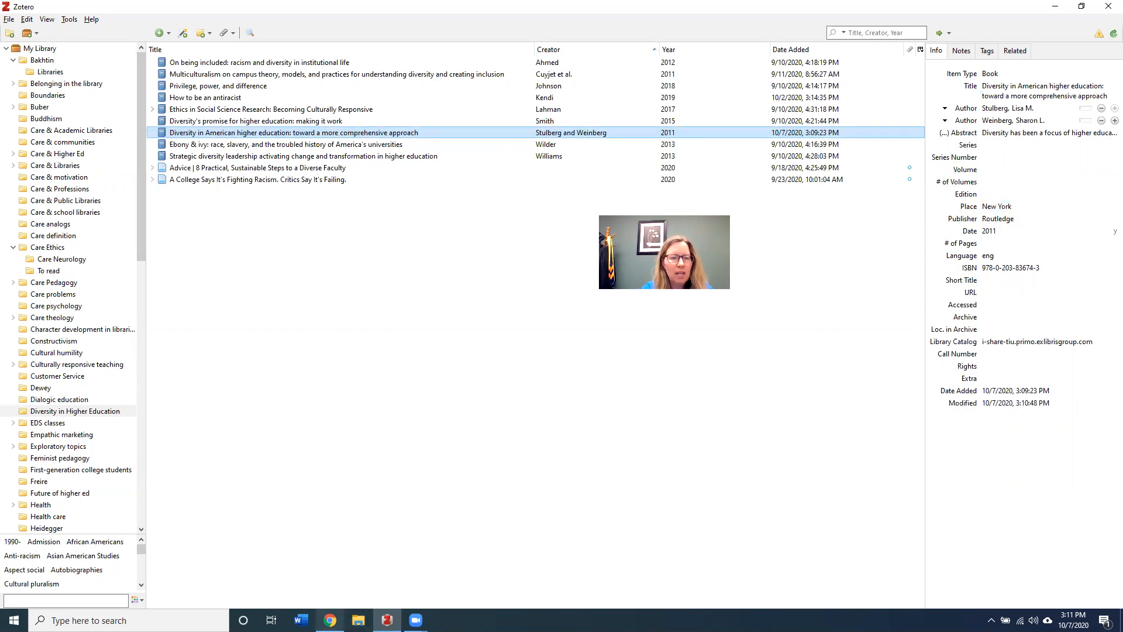
left_click(330, 620)
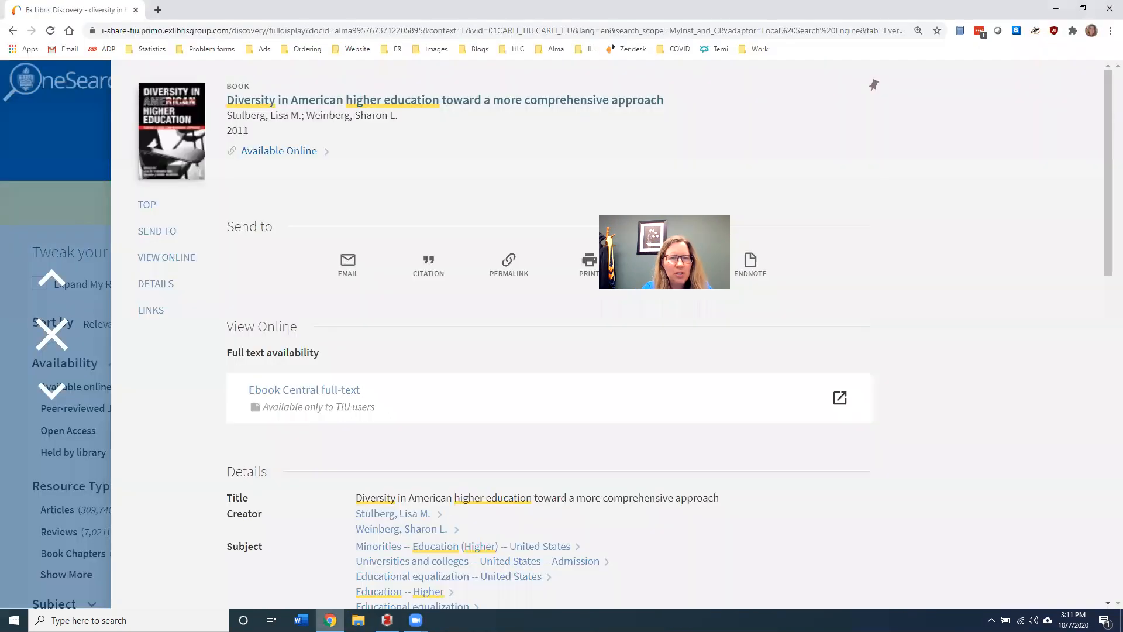
Open the third result, 'Taking a Hands On Approach to Diversity in Higher Education', and save it to Zotero
left_click(51, 334)
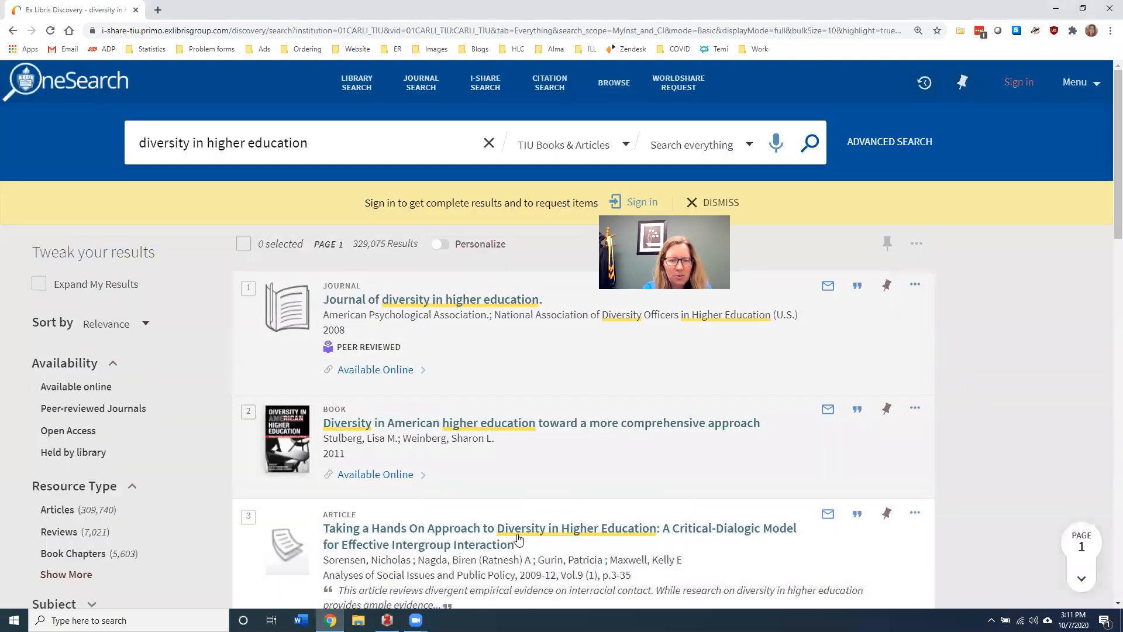
left_click(511, 531)
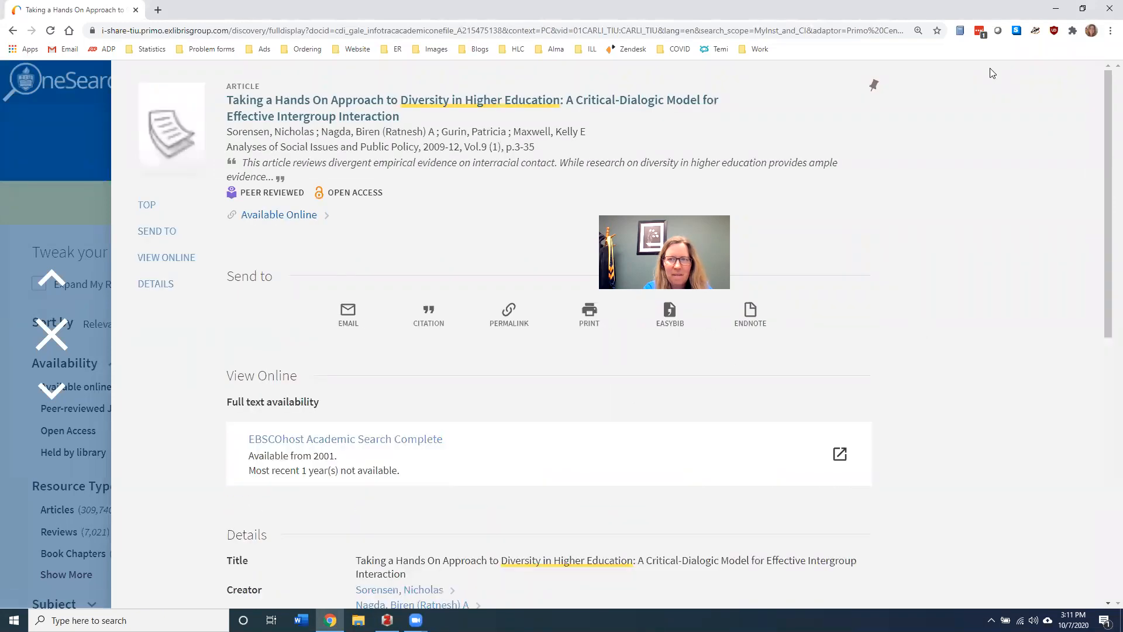
left_click(959, 32)
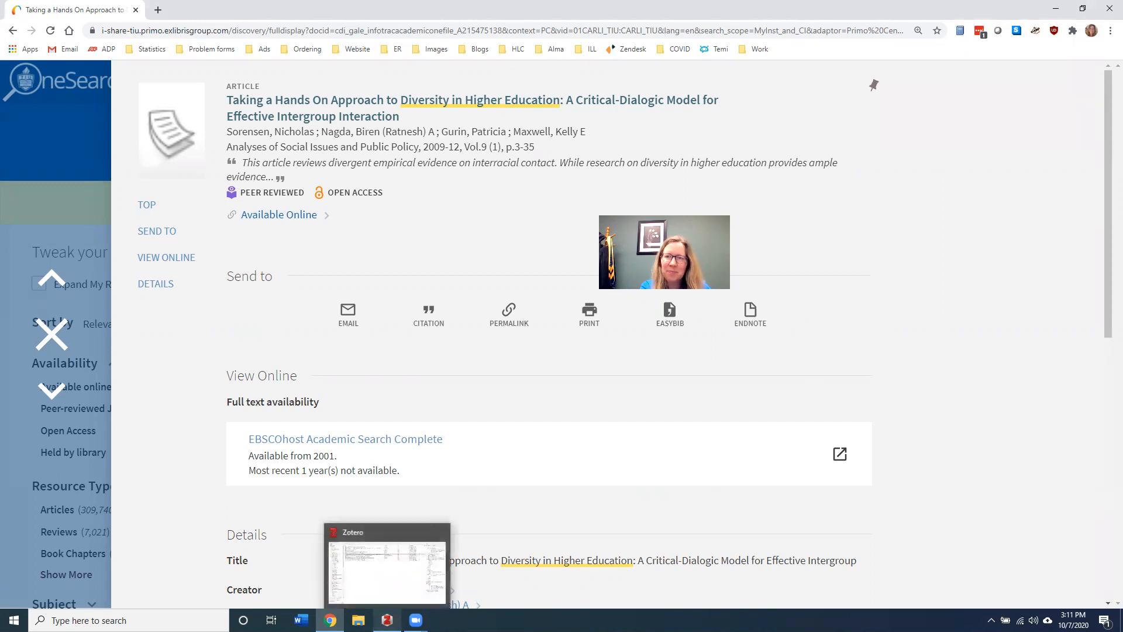
View the saved 2009 journal article in Zotero, then launch Microsoft Word
left_click(386, 620)
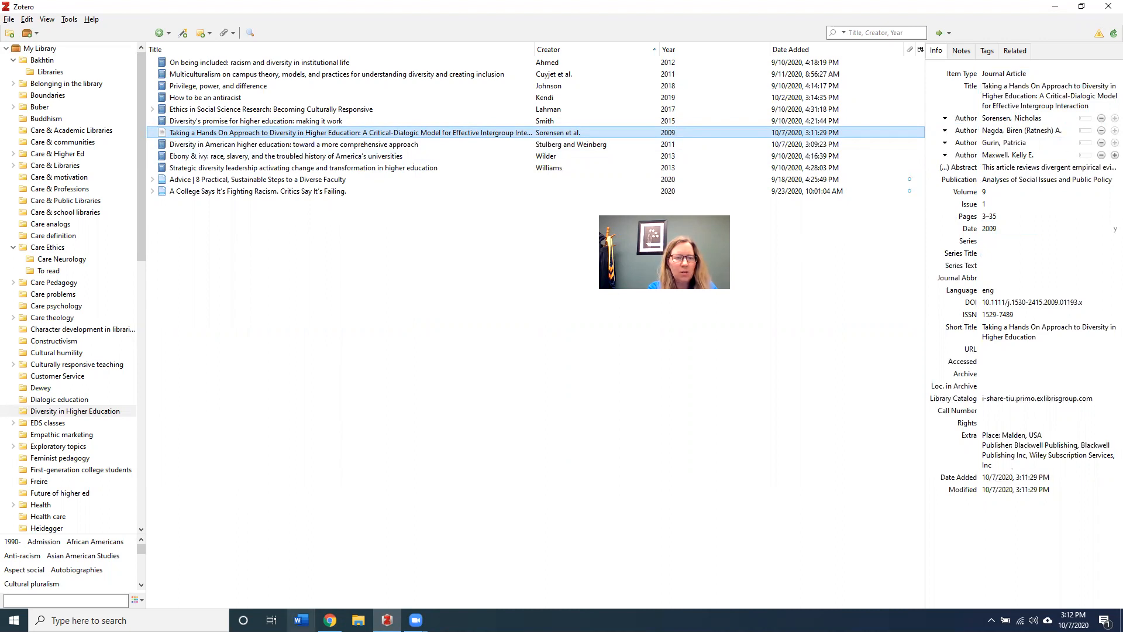
left_click(301, 620)
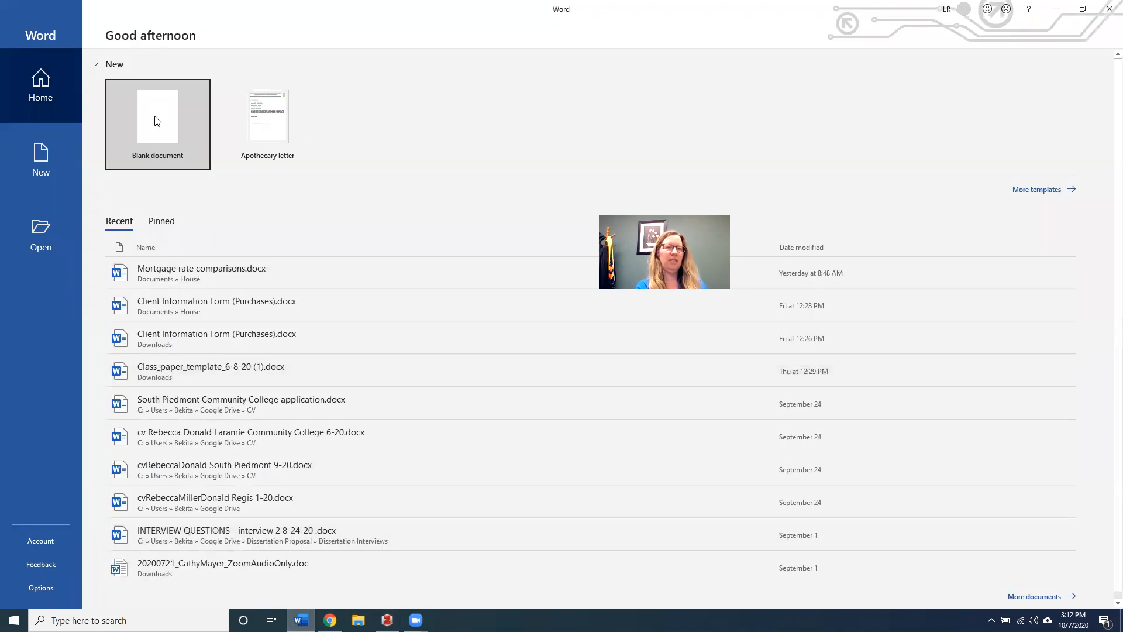
Create a blank Word document containing a line of filler text and show the Zotero ribbon tab
left_click(156, 120)
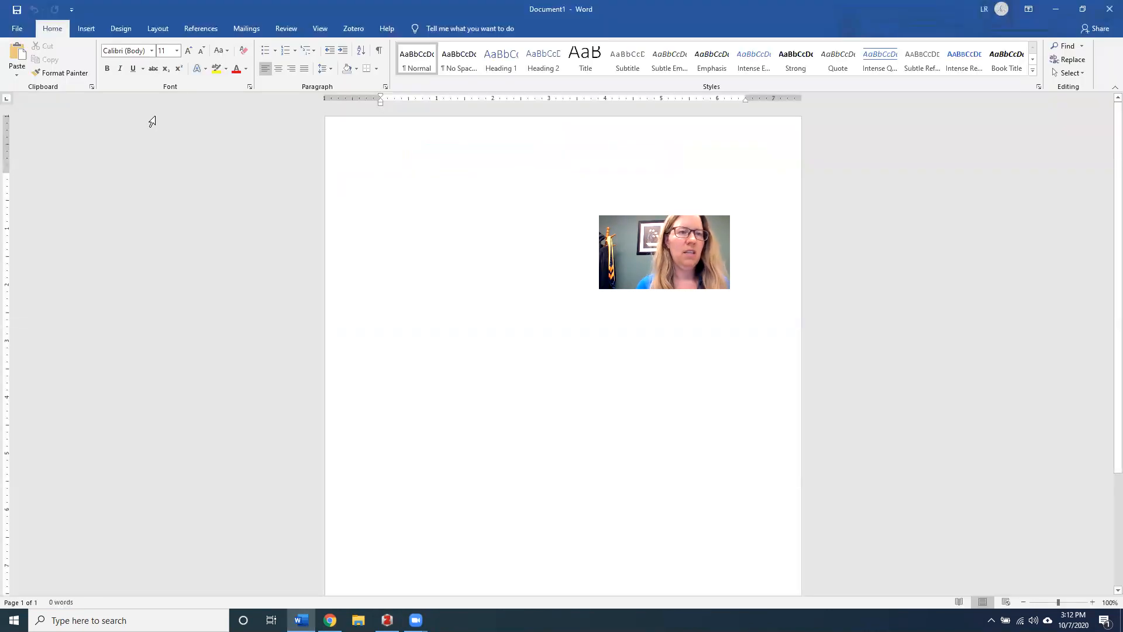
type("Alsjd klfja")
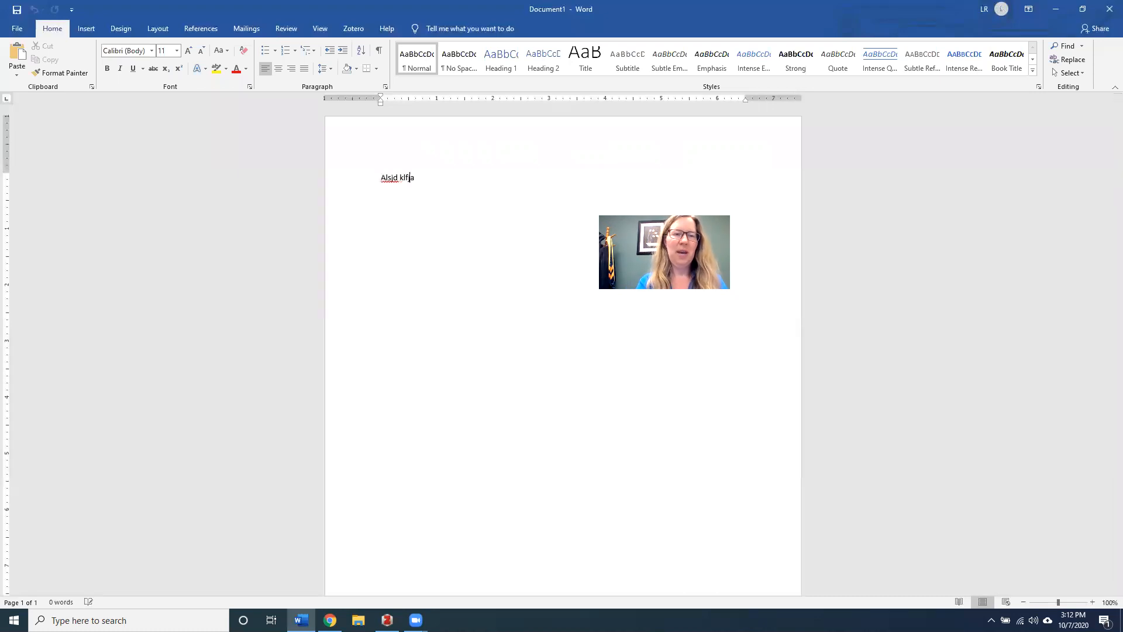
type(" d;lfja sd;lfja sdlkfj ;")
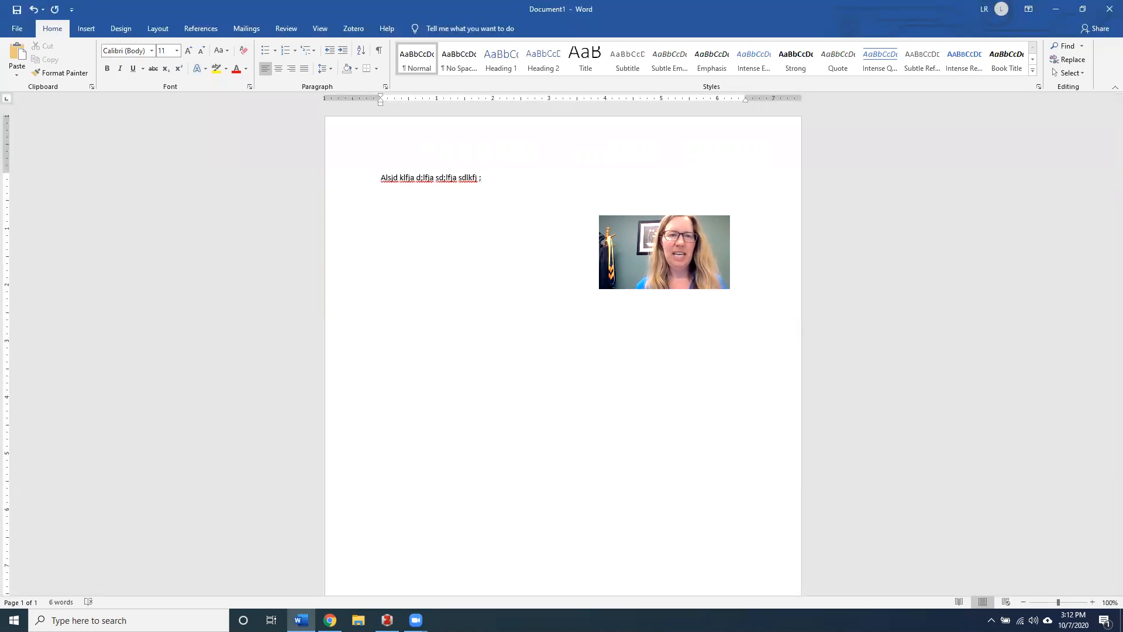
left_click(353, 29)
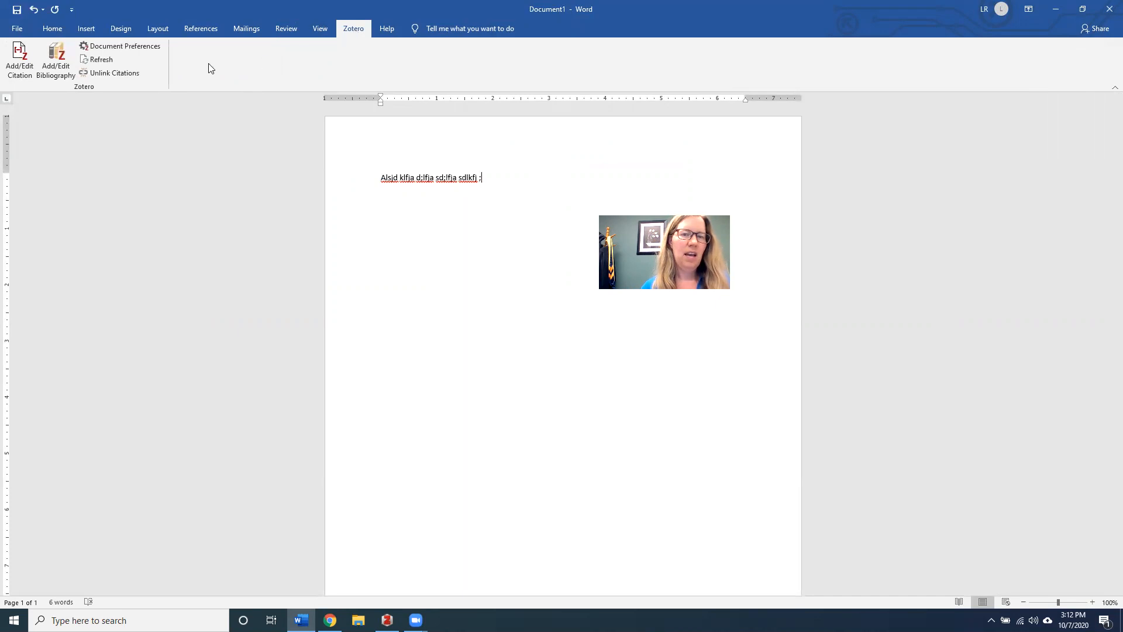
In Zotero Document Preferences, apply Chicago Manual of Style 17th edition (full note) with Footnotes
left_click(18, 63)
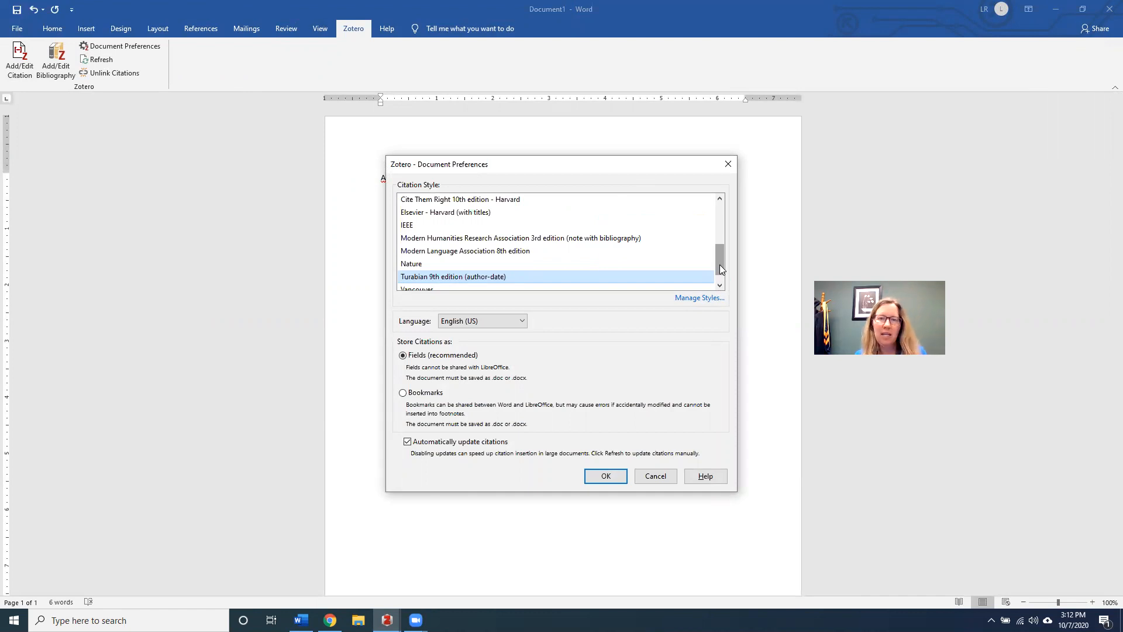
left_click_drag(720, 264, 718, 233)
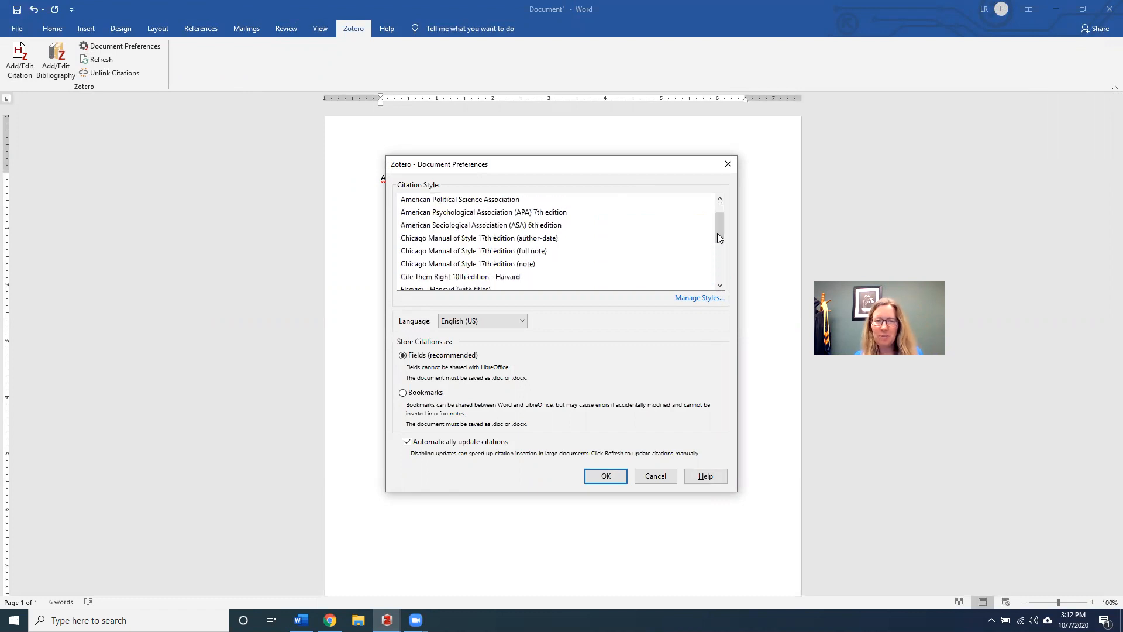
left_click(531, 251)
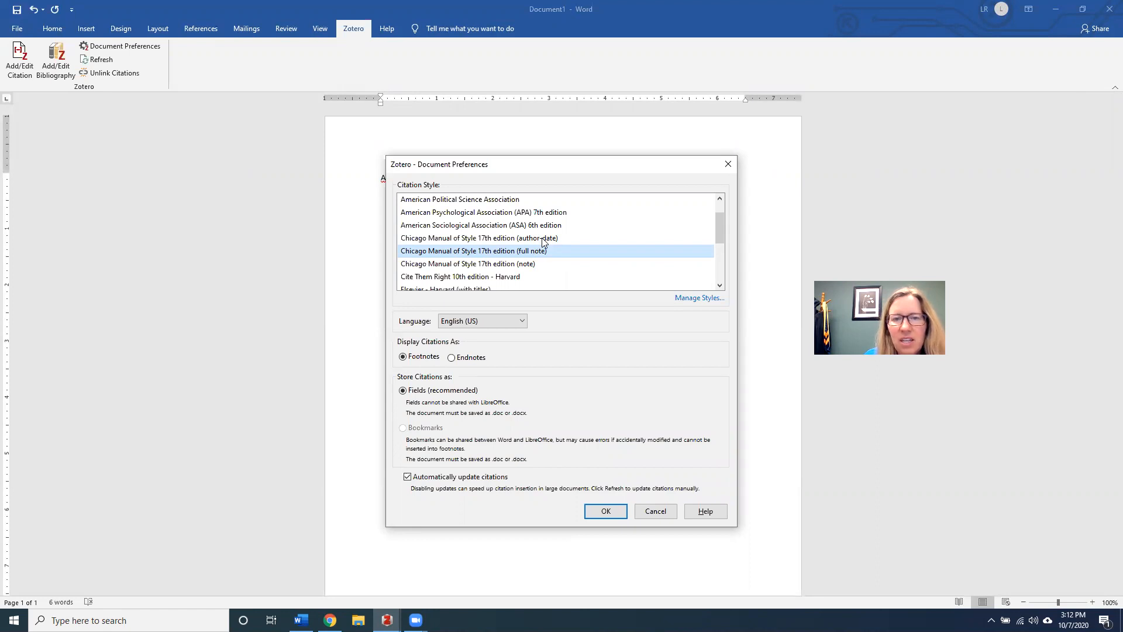
left_click(541, 238)
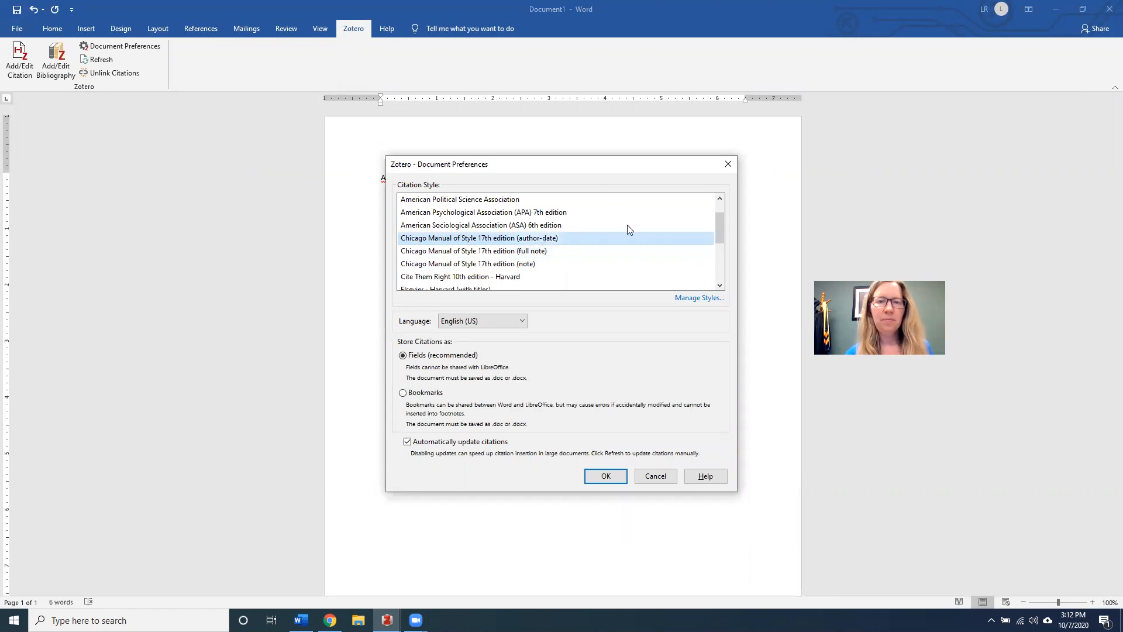
scroll(720, 257, "down", 3)
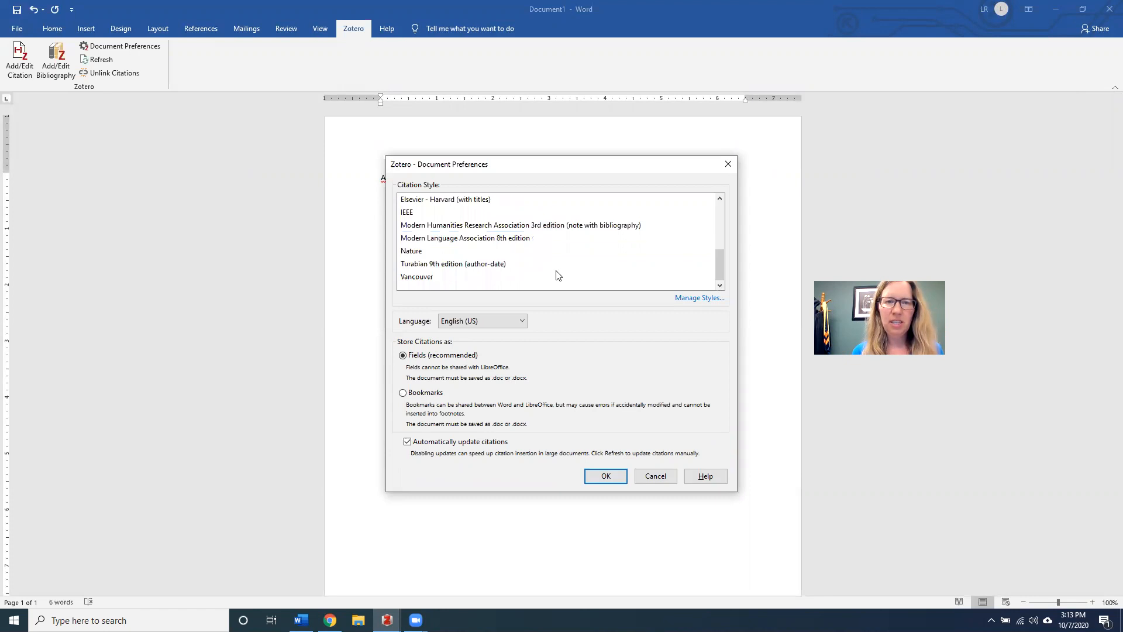
left_click(506, 267)
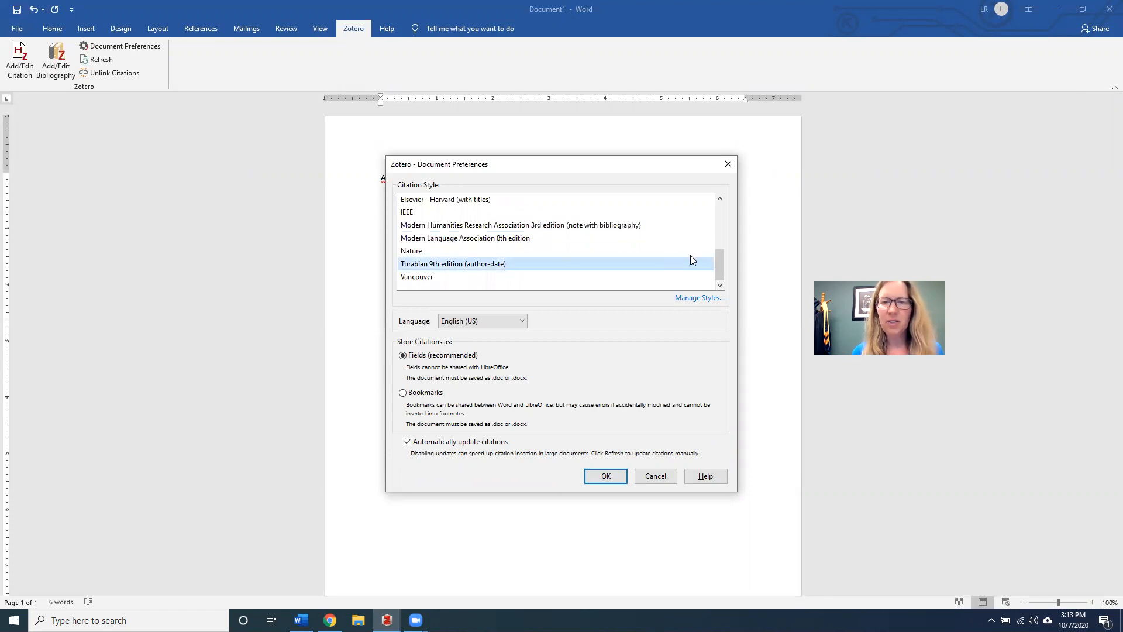
left_click_drag(719, 264, 713, 218)
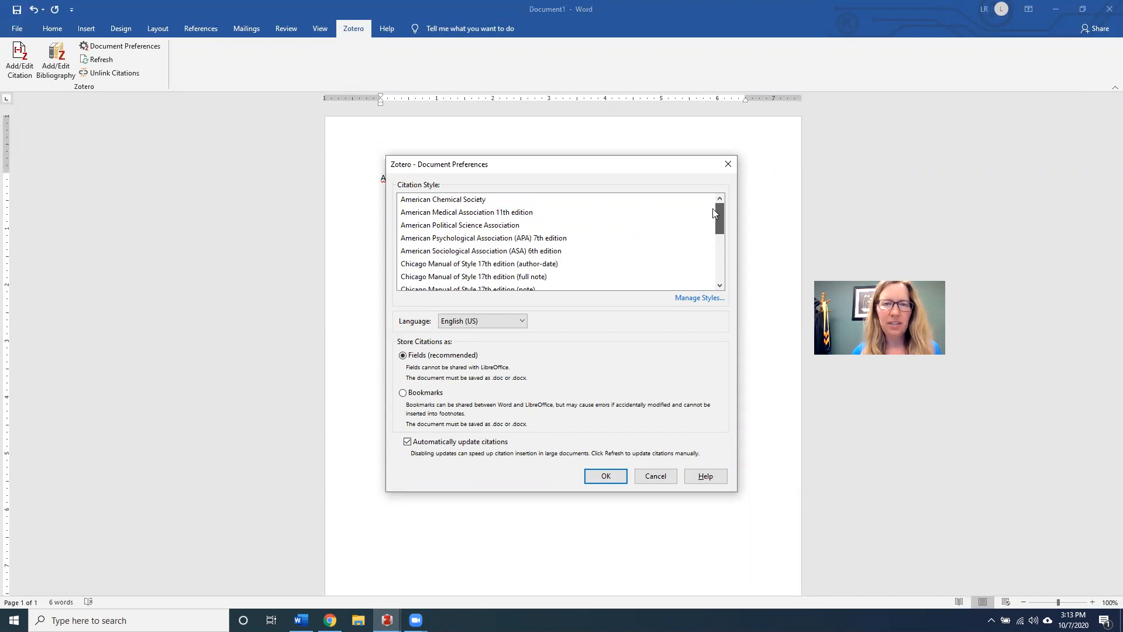
left_click(544, 278)
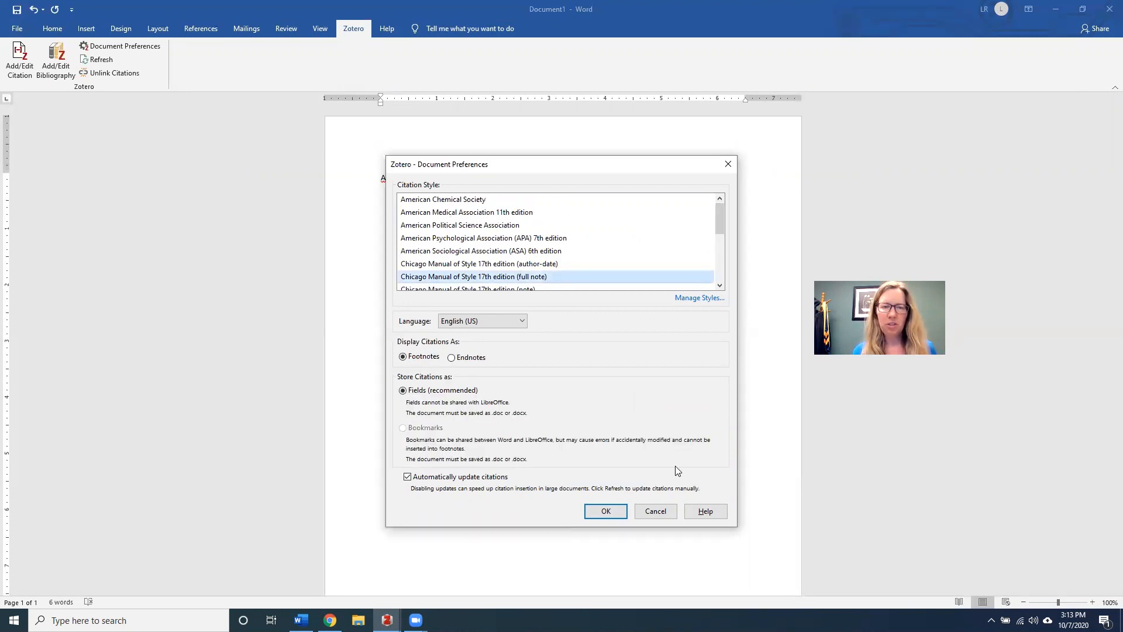
left_click(605, 511)
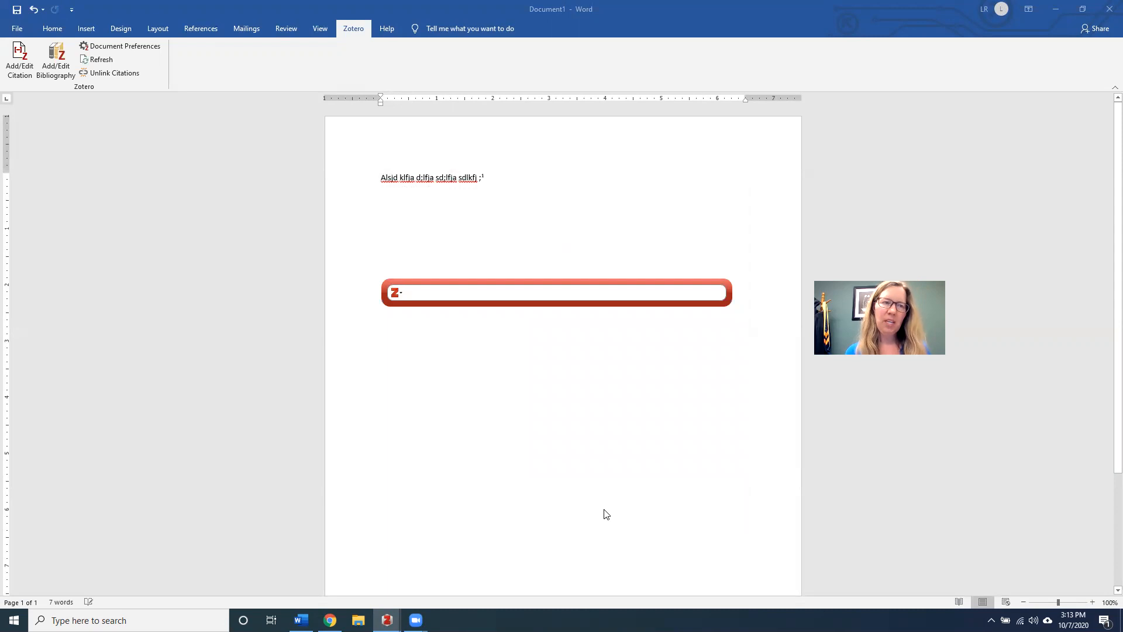
Insert footnote 1 citing the book Diversity in American Higher Education, page 33
type("diversity in higher")
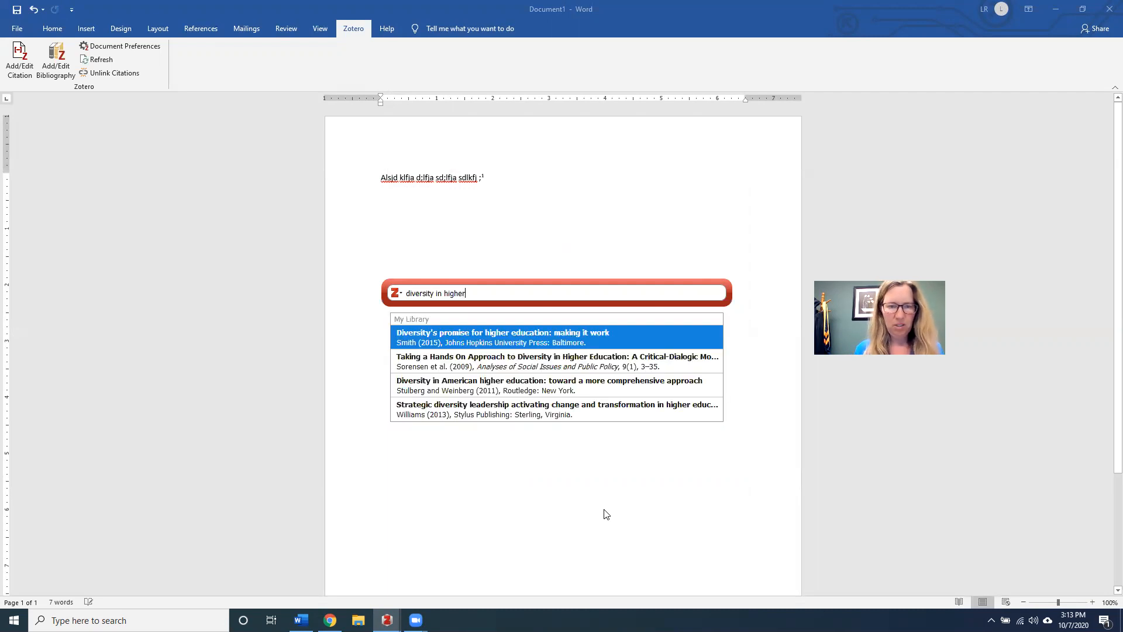
left_click(558, 391)
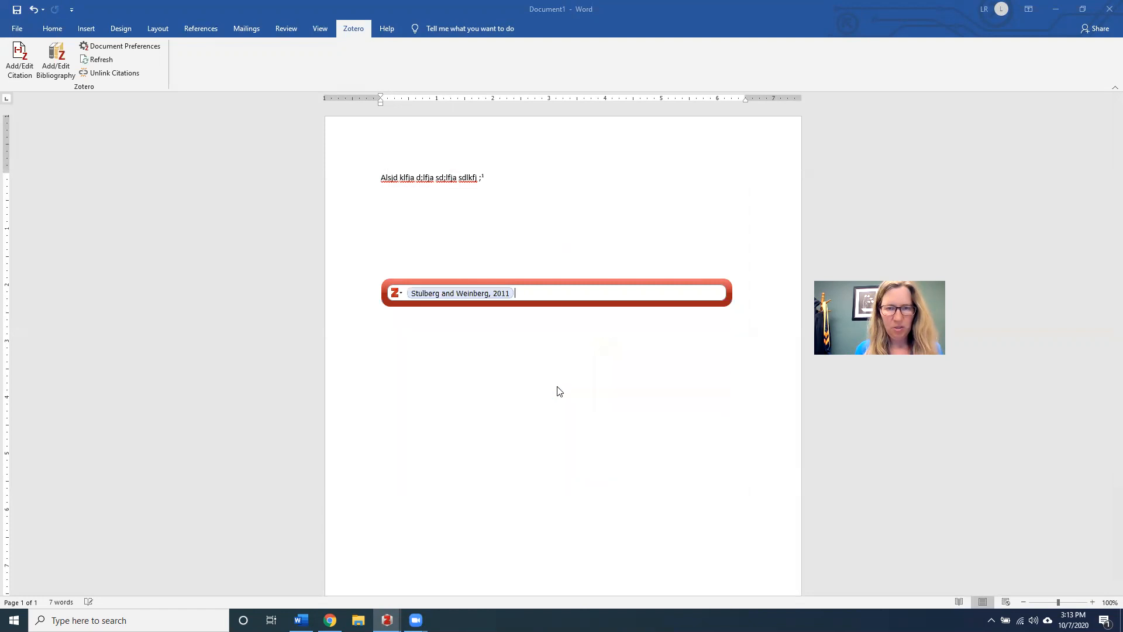
left_click(471, 293)
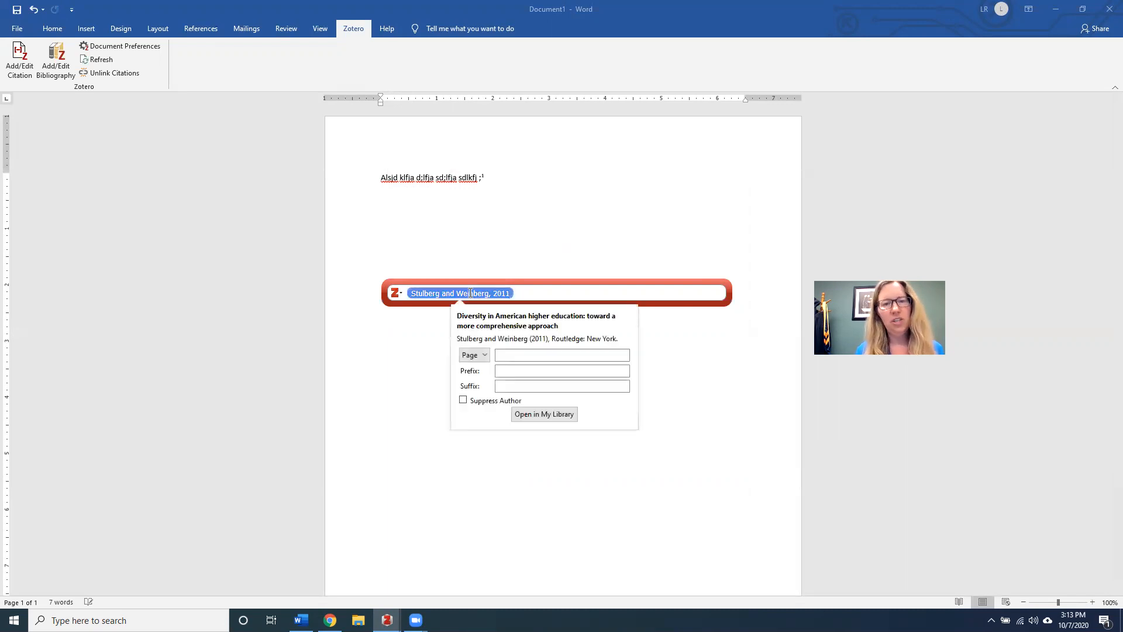
left_click(504, 354)
type("33")
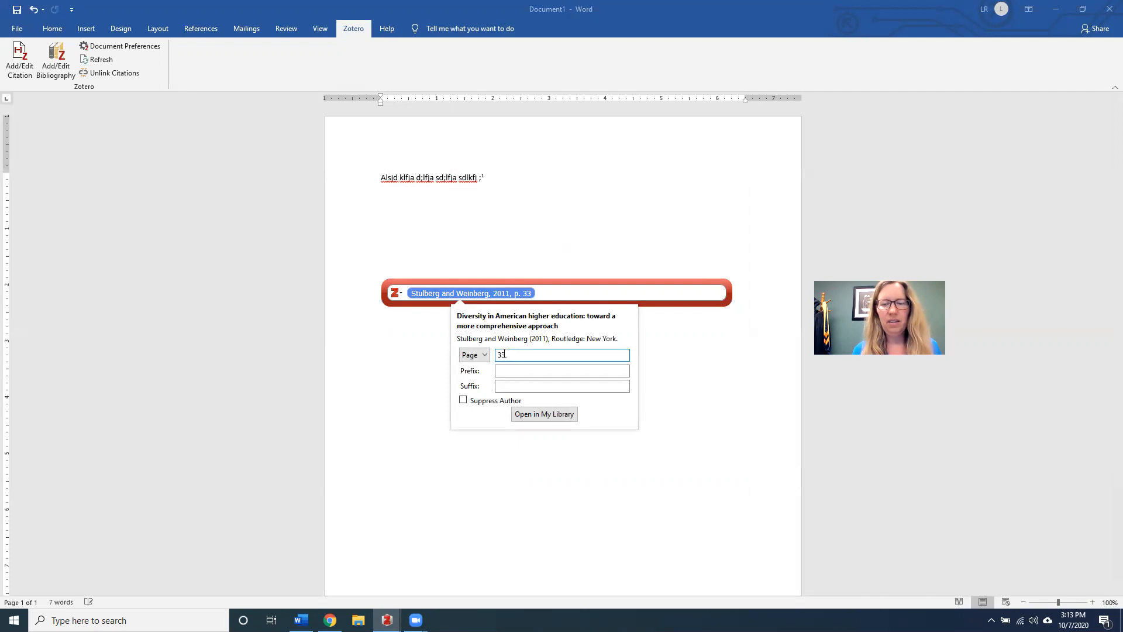
key("Return")
key("Return")
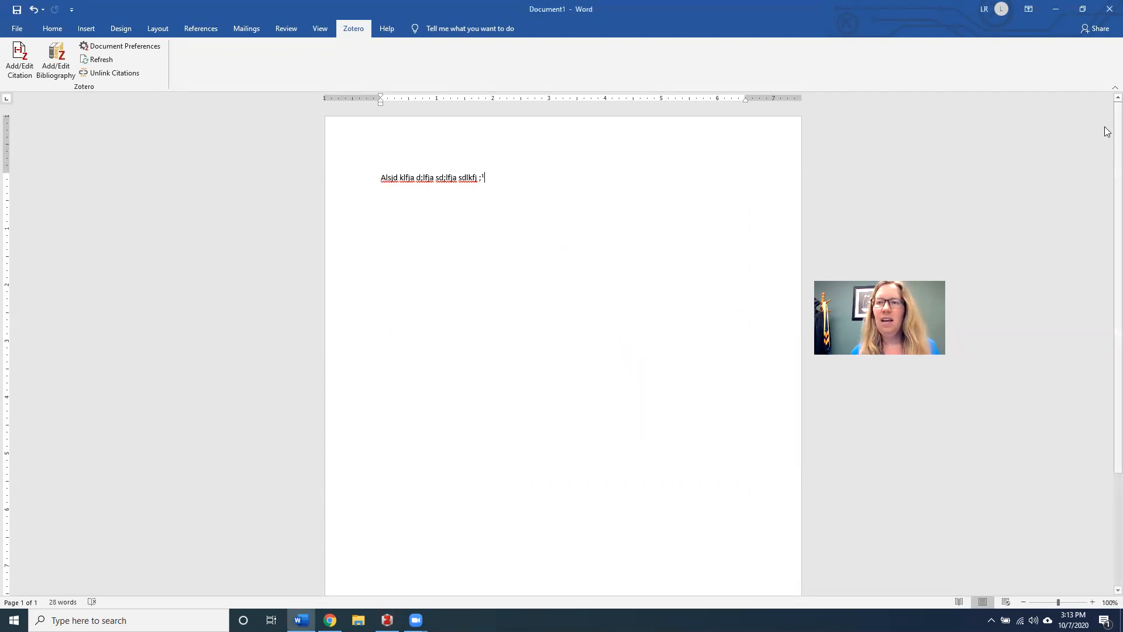
scroll(1106, 160, "down", 5)
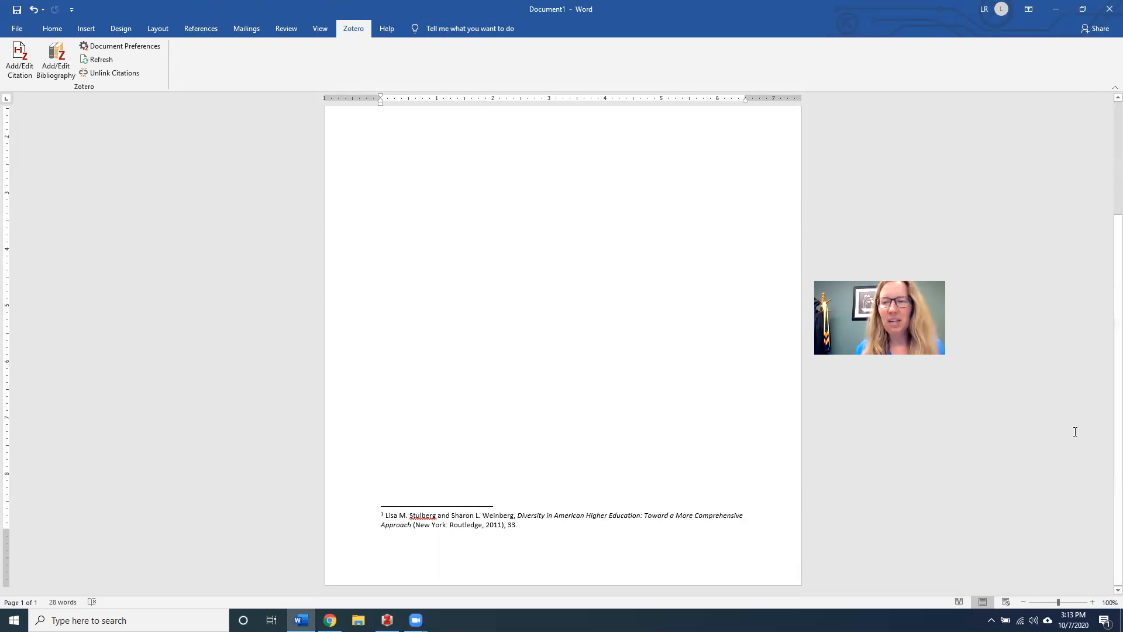
scroll(1106, 186, "up", 2)
scroll(1106, 186, "up", 3)
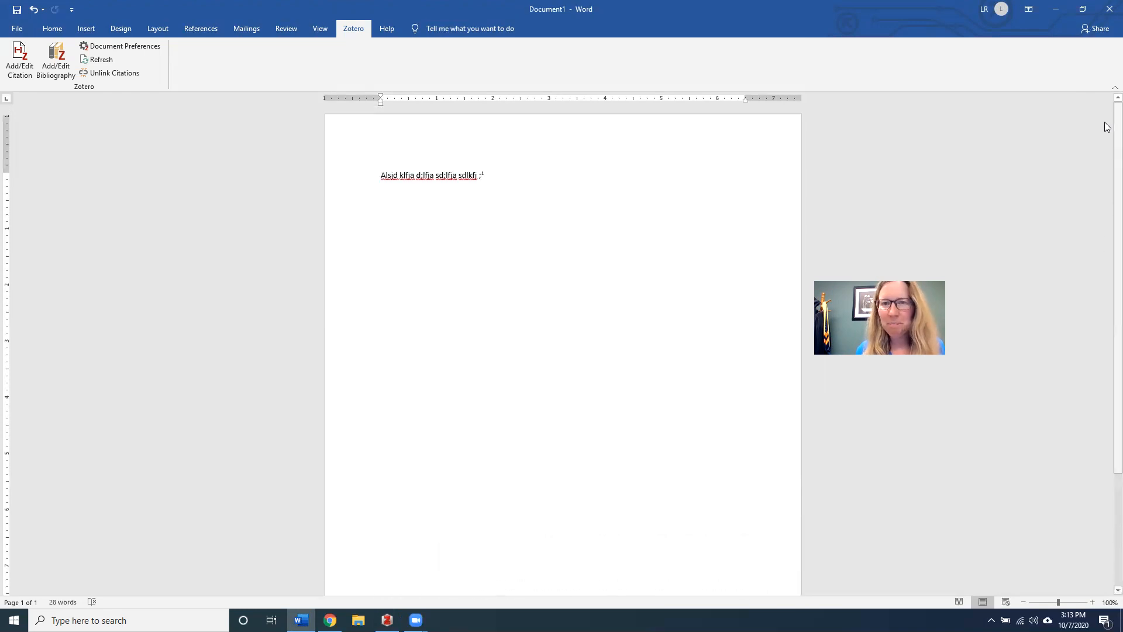
Add a page break after the placeholder line and type a 'Bibliography' heading
left_click(1114, 87)
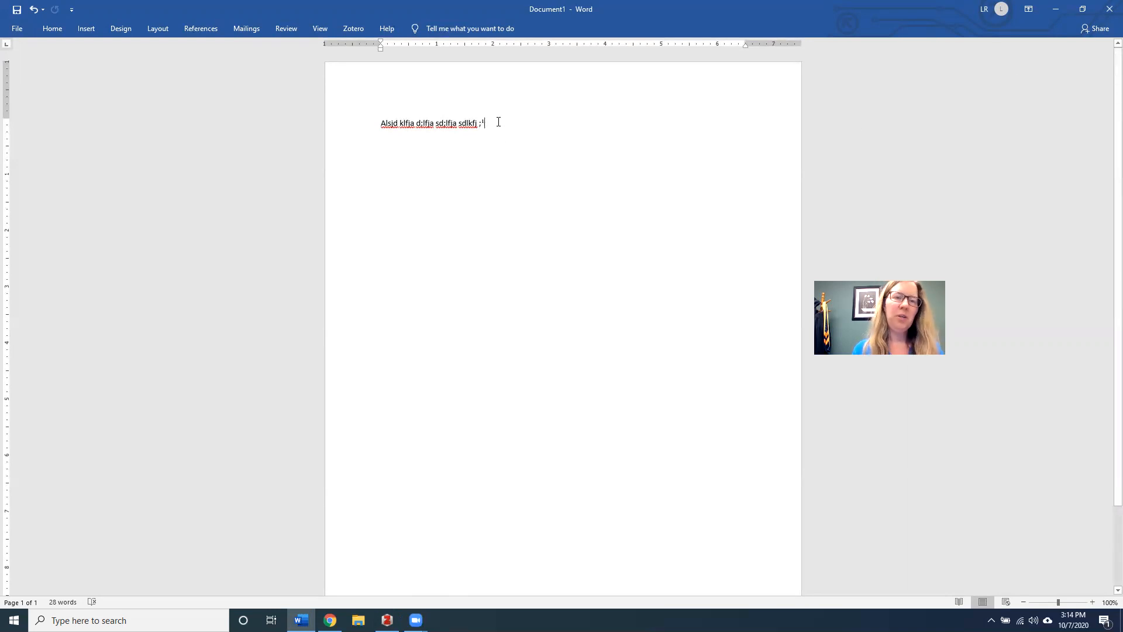
key("ctrl+Return")
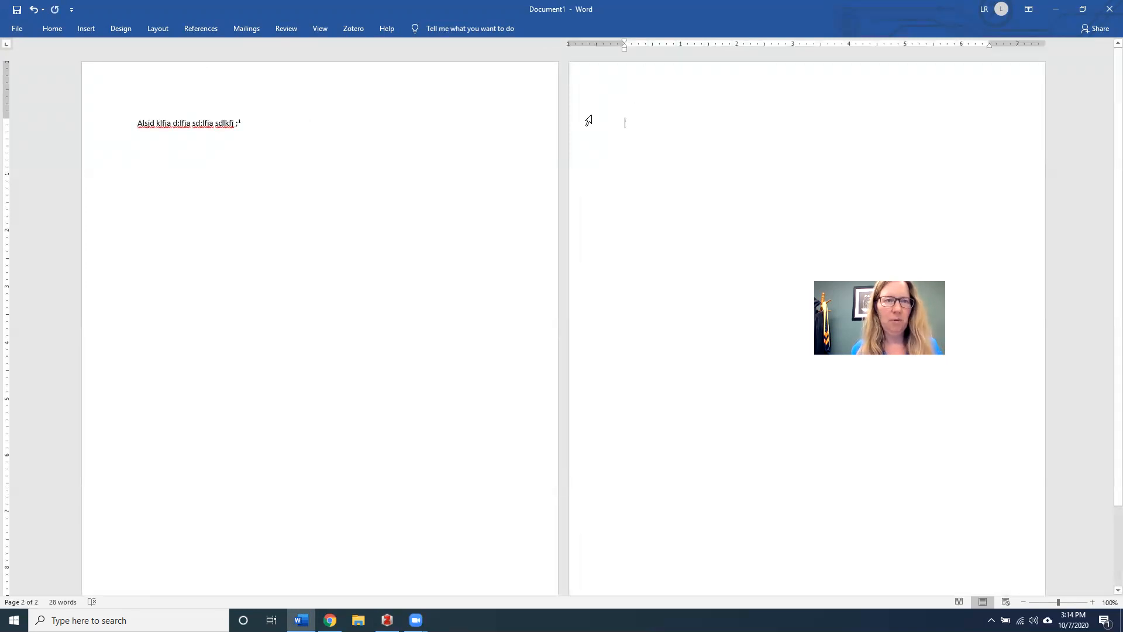
type("Bibliography")
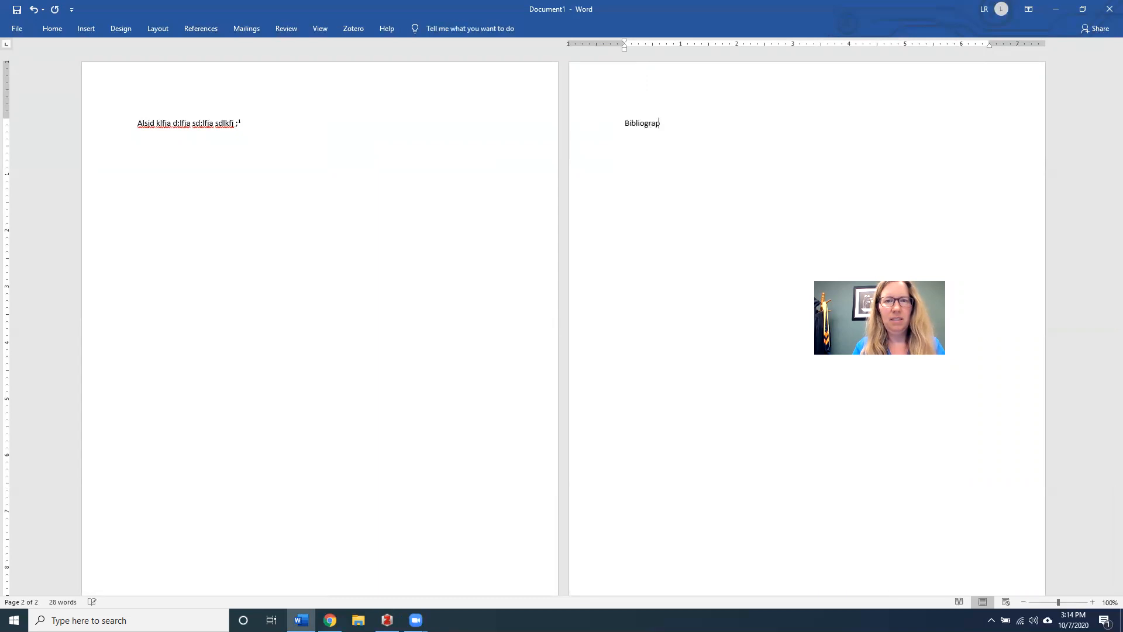
Insert the Zotero bibliography on a new line below the heading, then return to the Zotero library
left_click(352, 29)
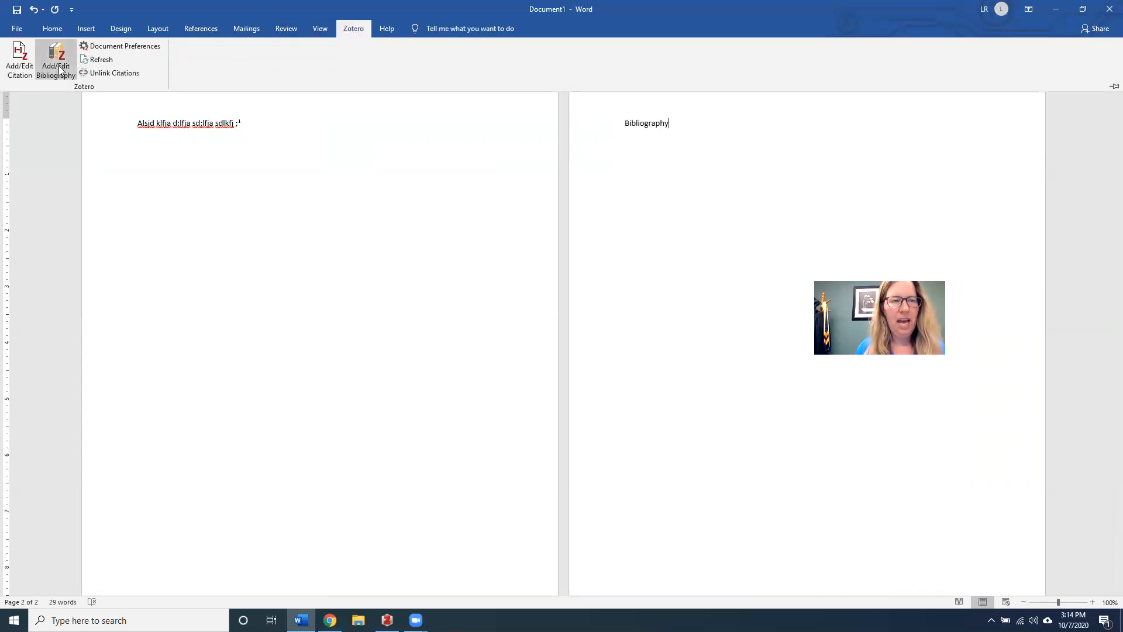
left_click(682, 123)
key("Return")
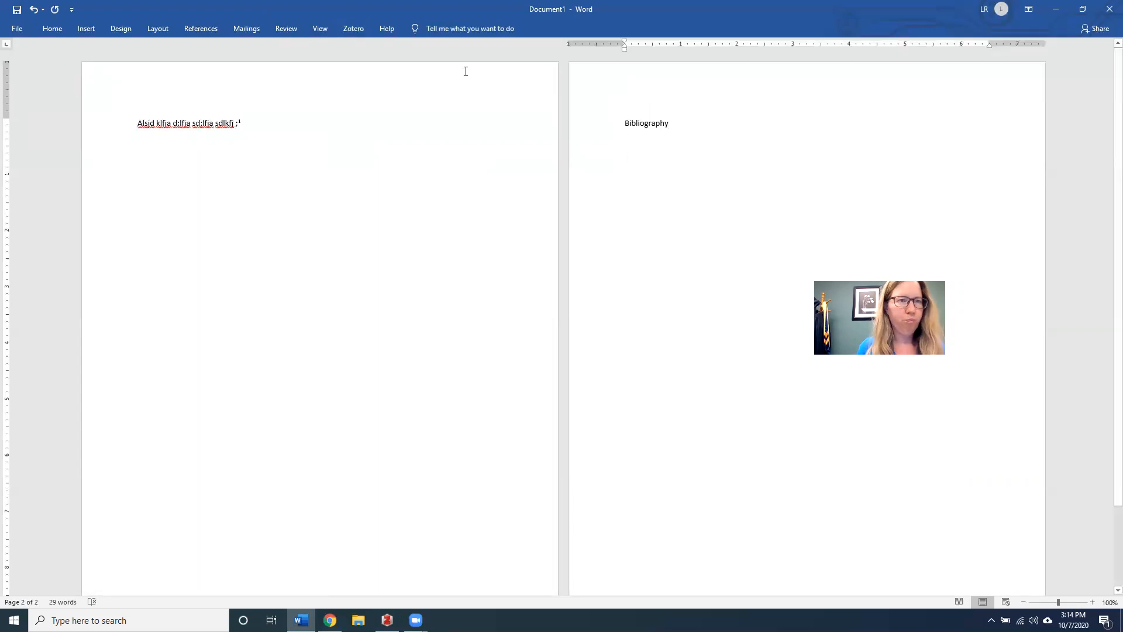
left_click(347, 30)
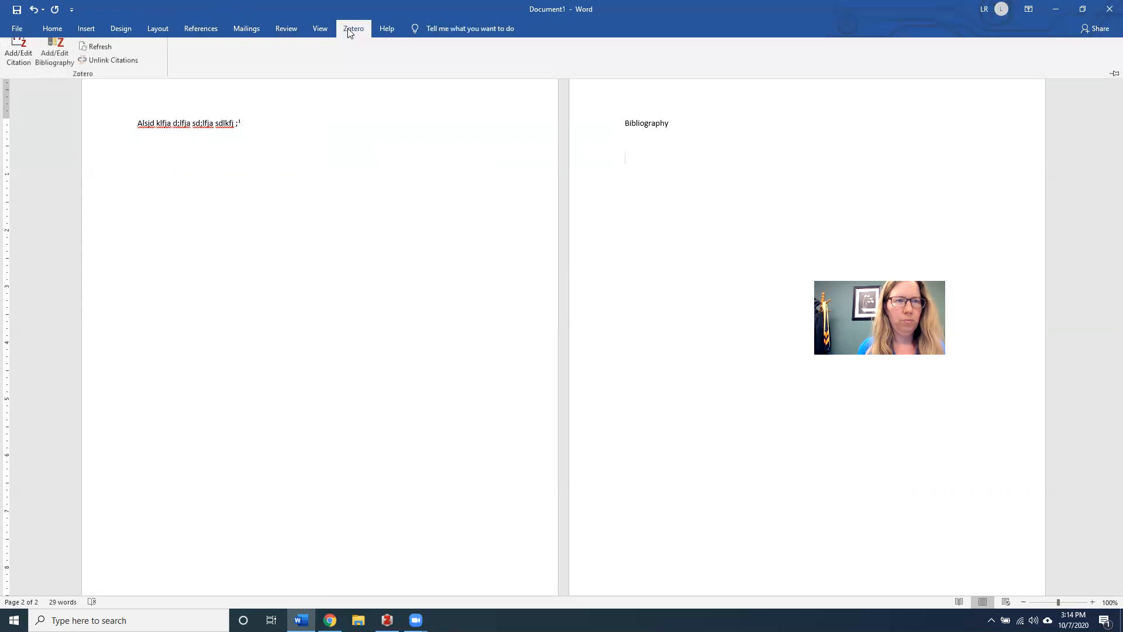
left_click(59, 62)
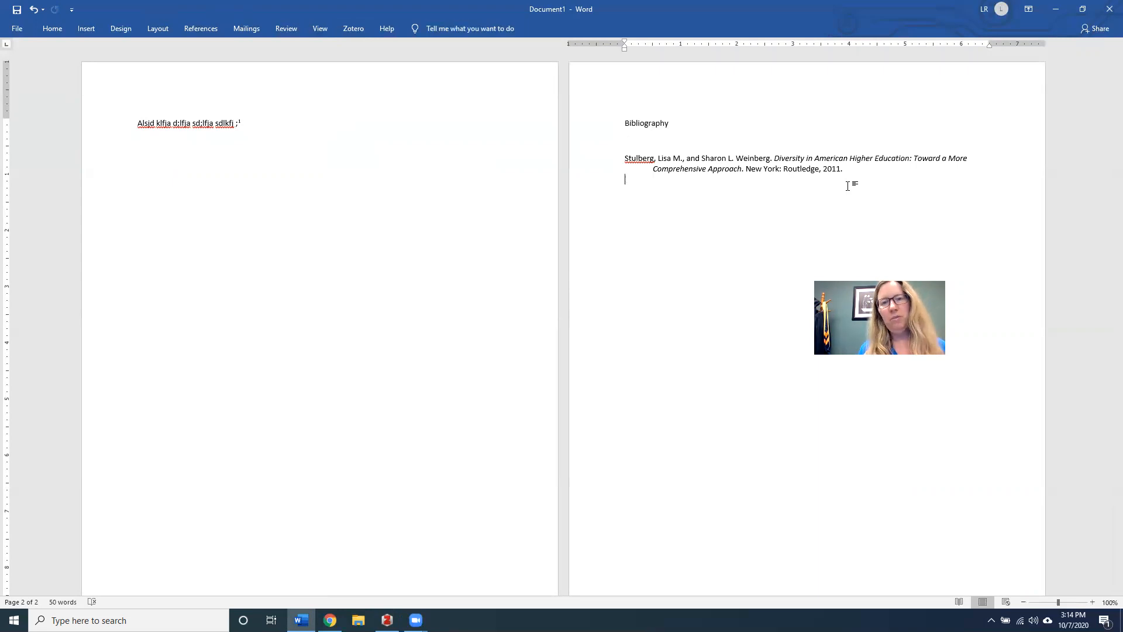
left_click(354, 31)
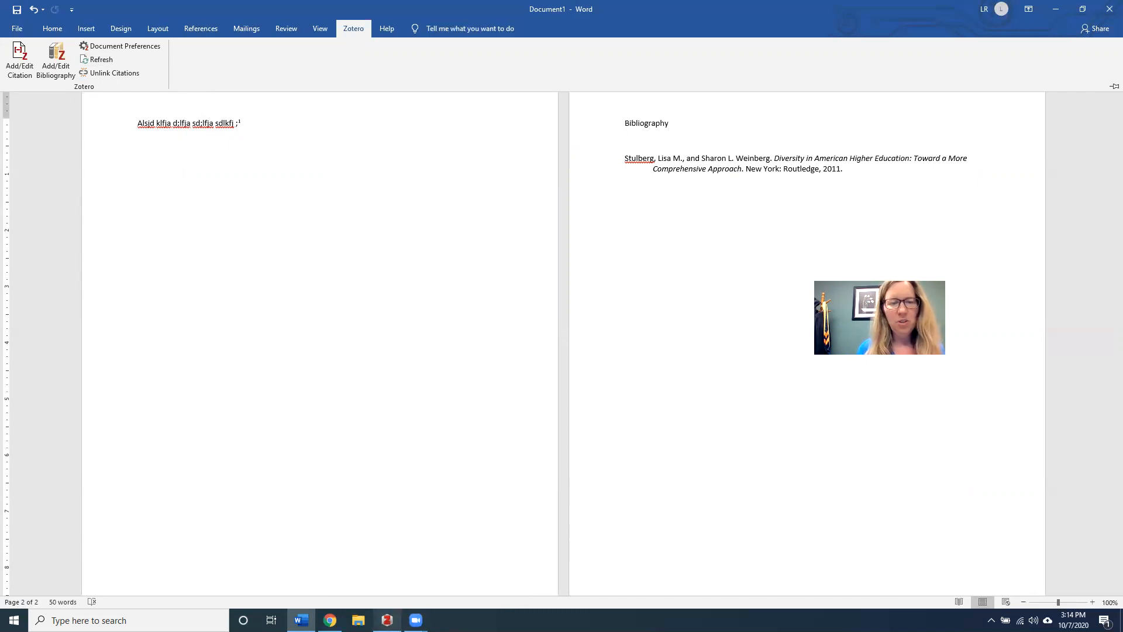
left_click(388, 618)
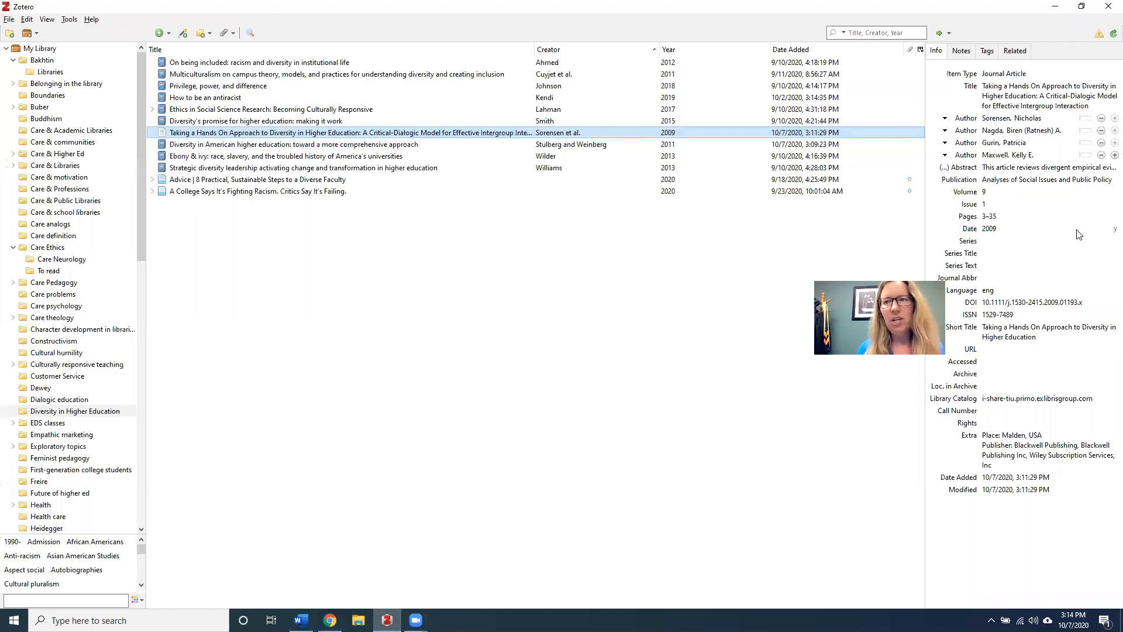
left_click(1027, 231)
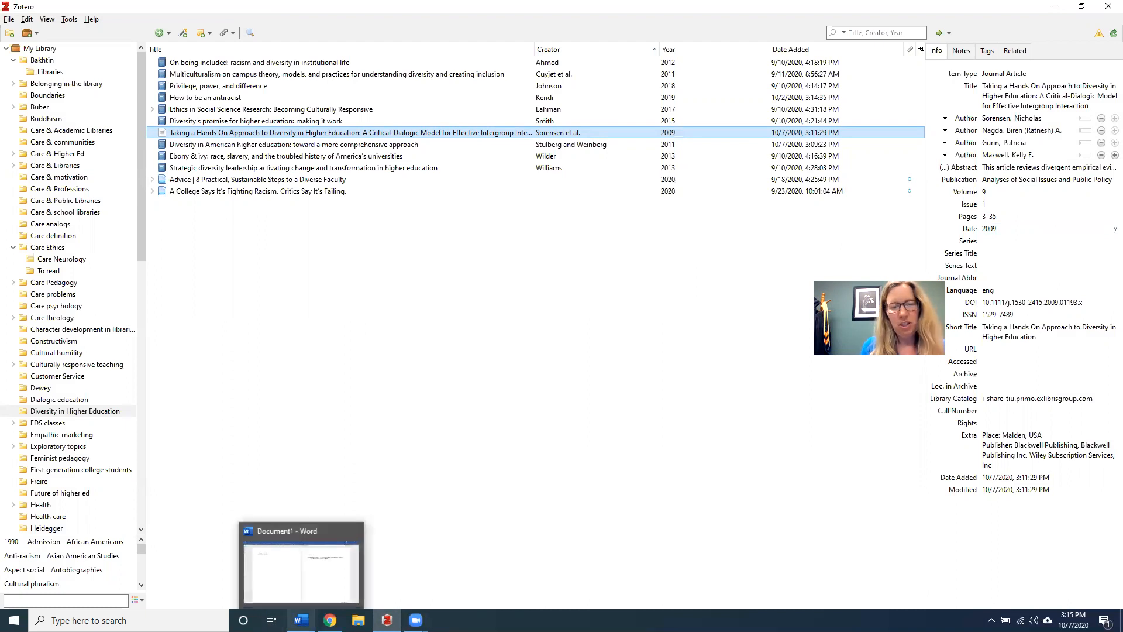
left_click(302, 620)
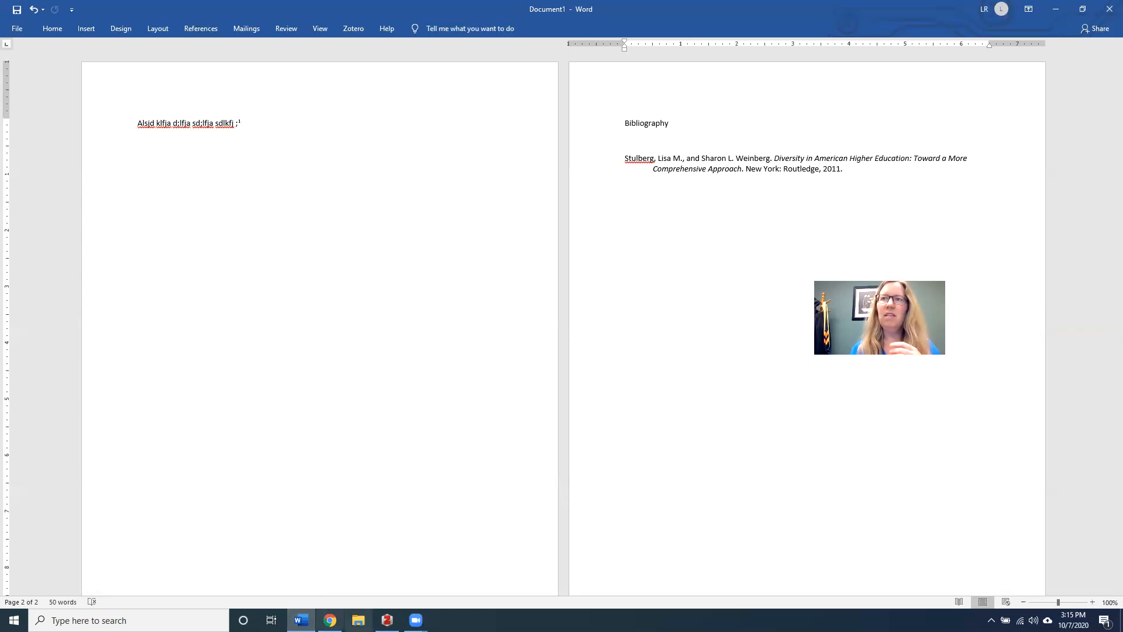
mouse_move(415, 620)
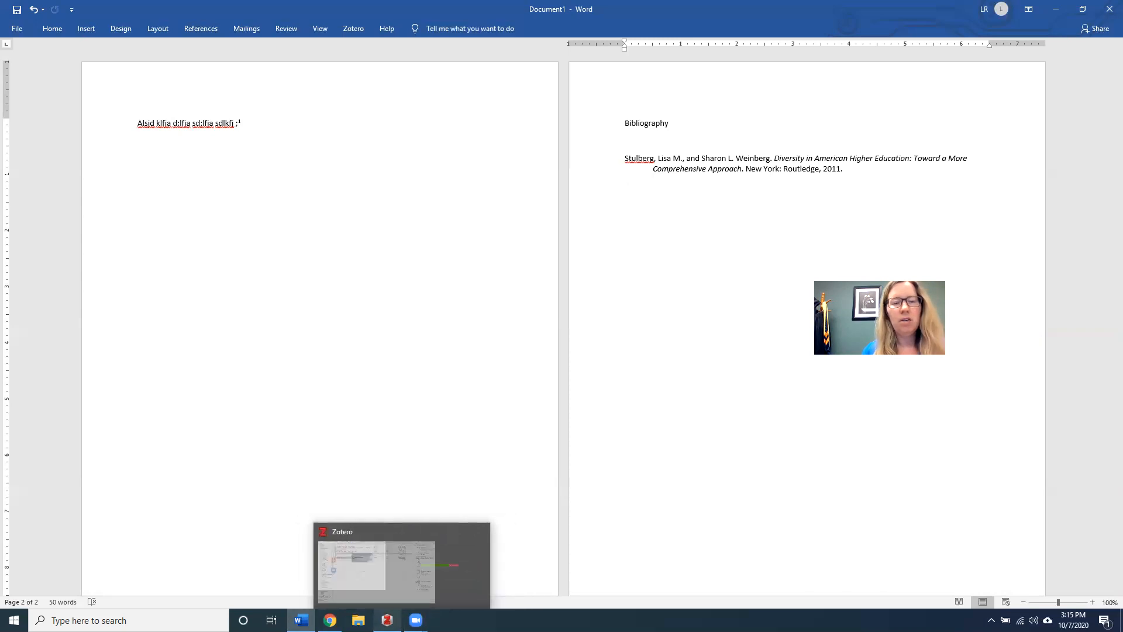
left_click(386, 620)
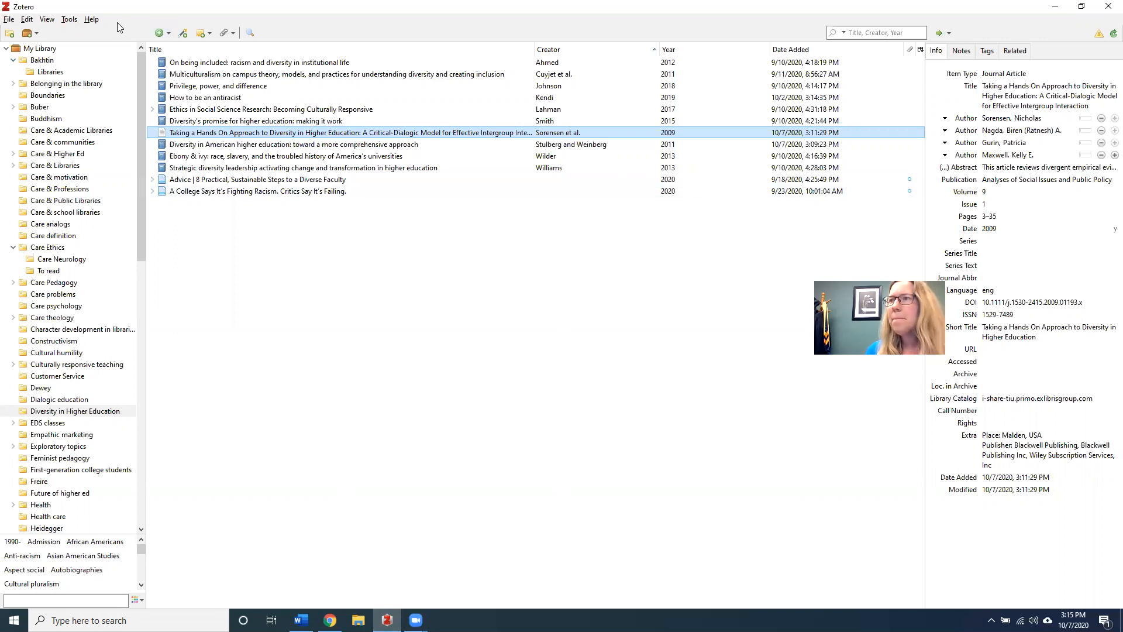
Open Zotero's Preferences to the Cite settings
left_click(26, 22)
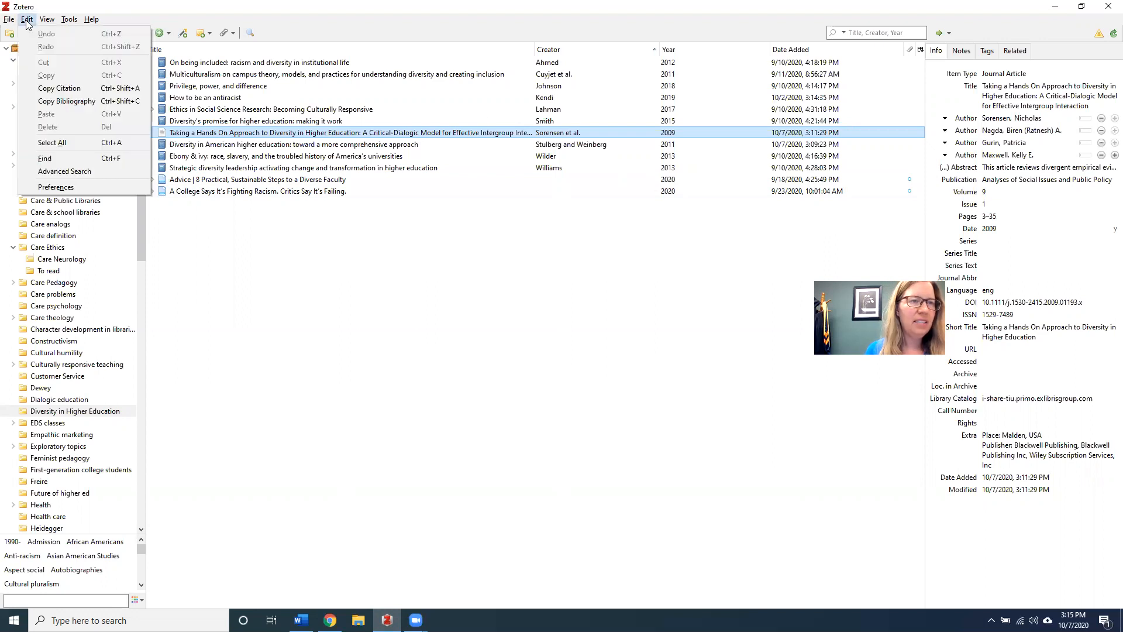
left_click(56, 187)
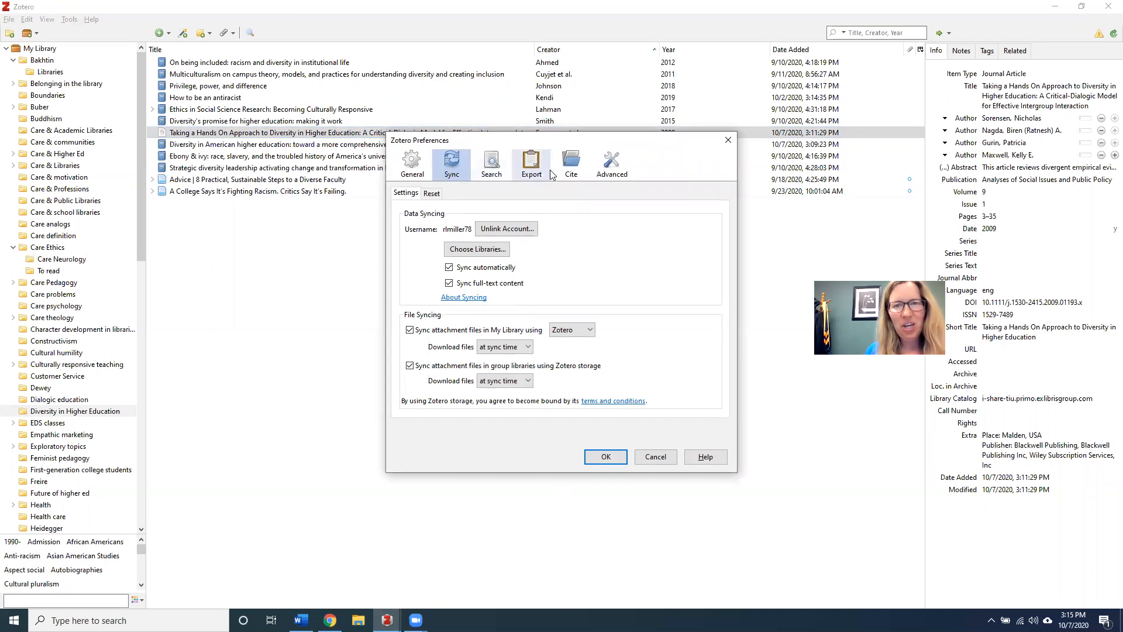
left_click(571, 164)
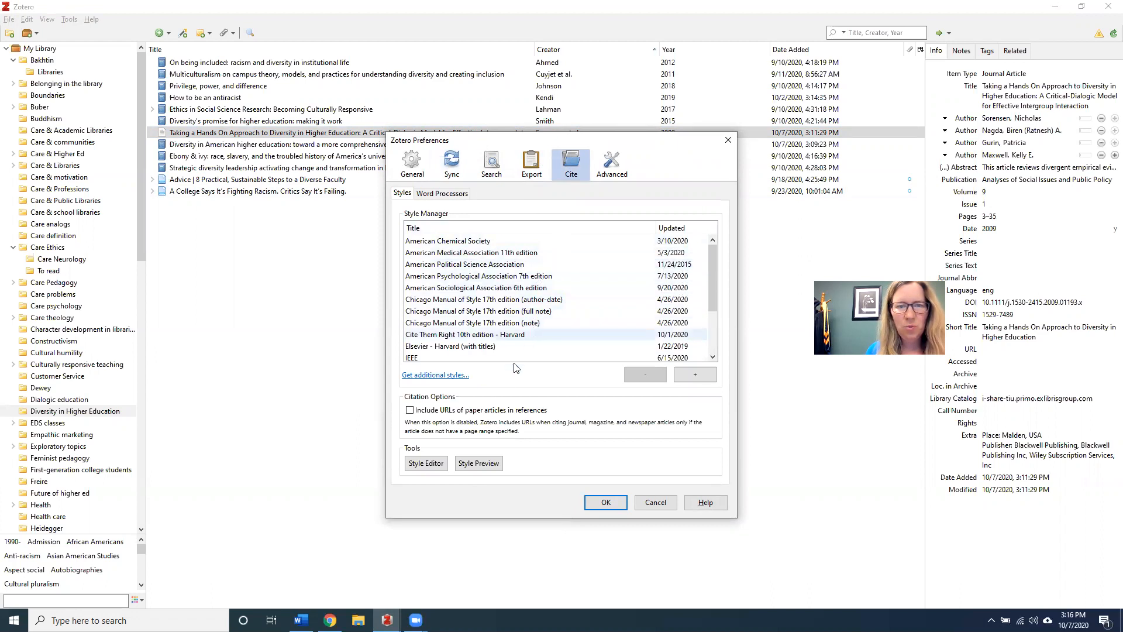
Search the style repository for 'turabian' and install Turabian 9th edition (author-date)
left_click(442, 375)
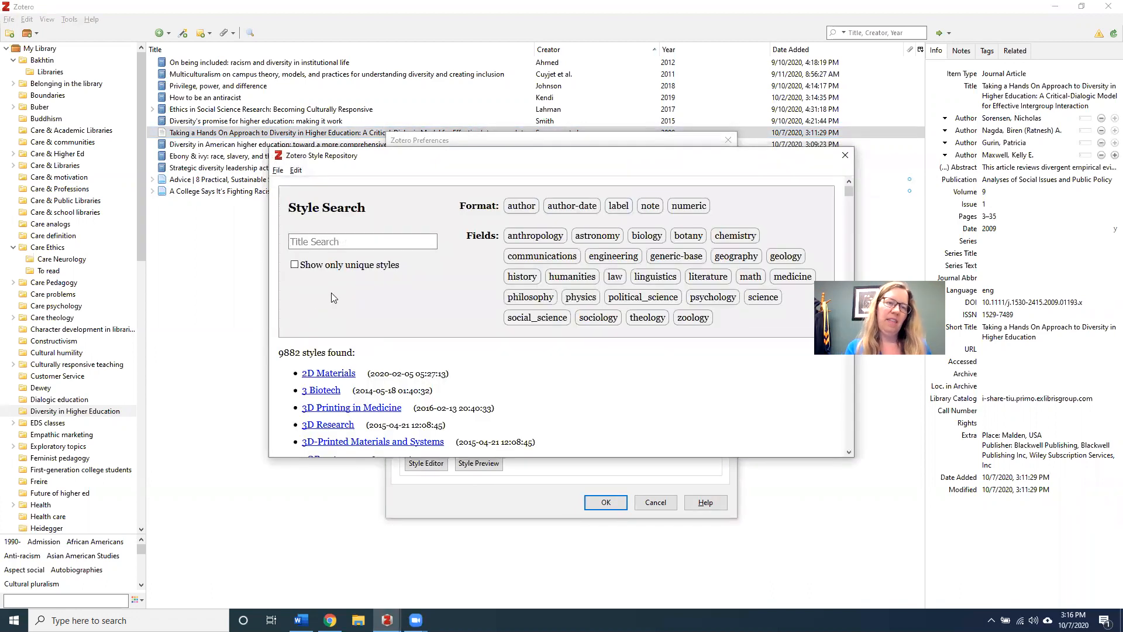
type("turabian")
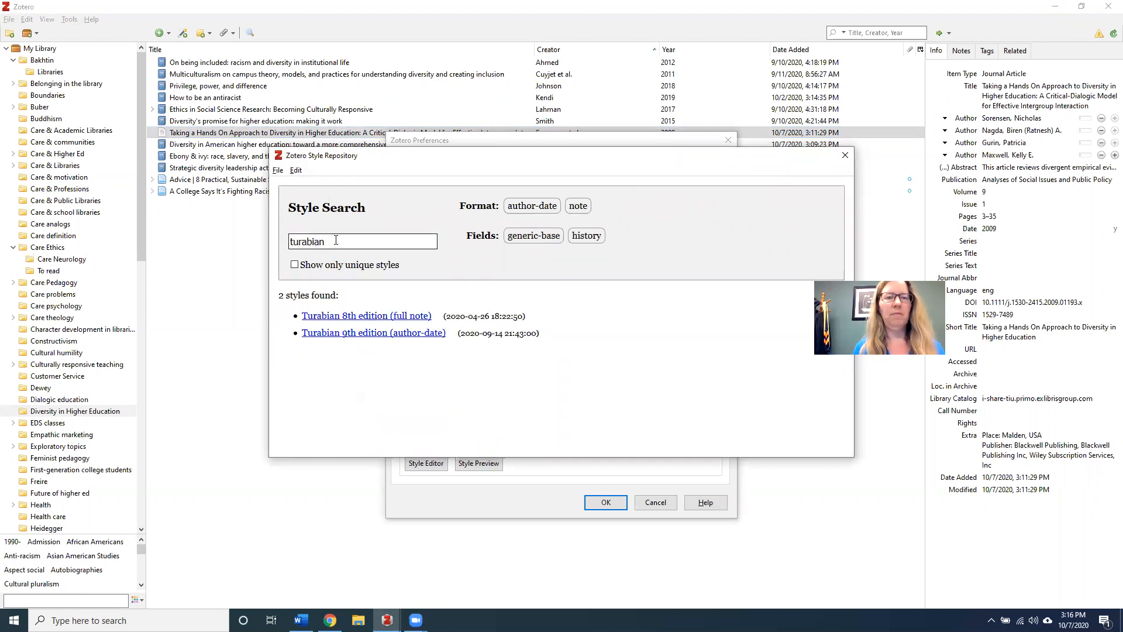
mouse_move(380, 333)
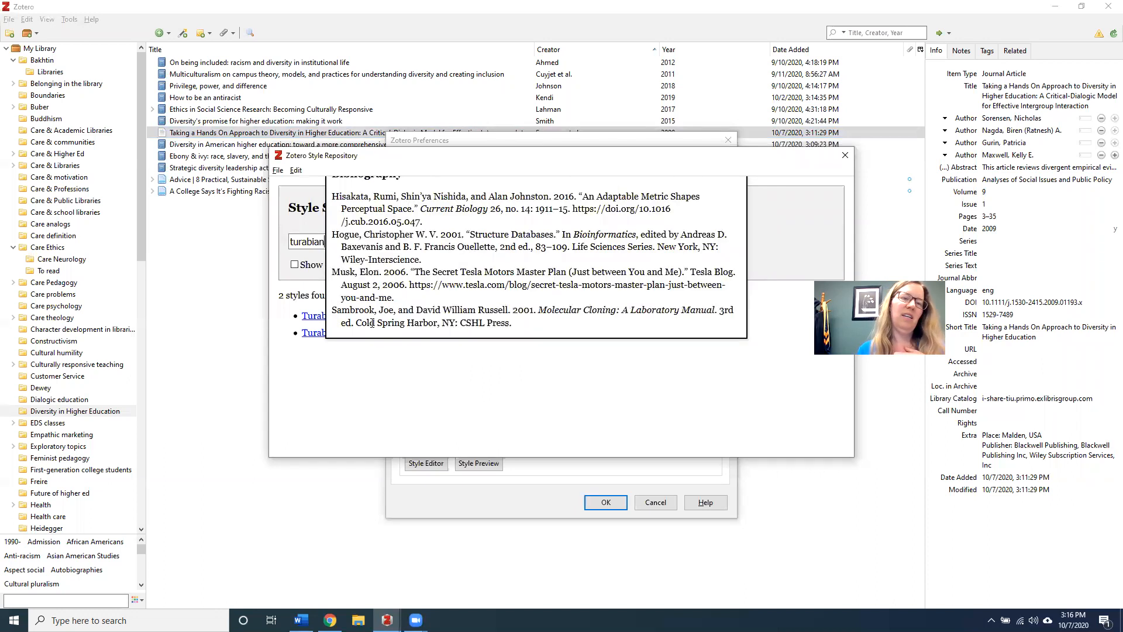
mouse_move(311, 320)
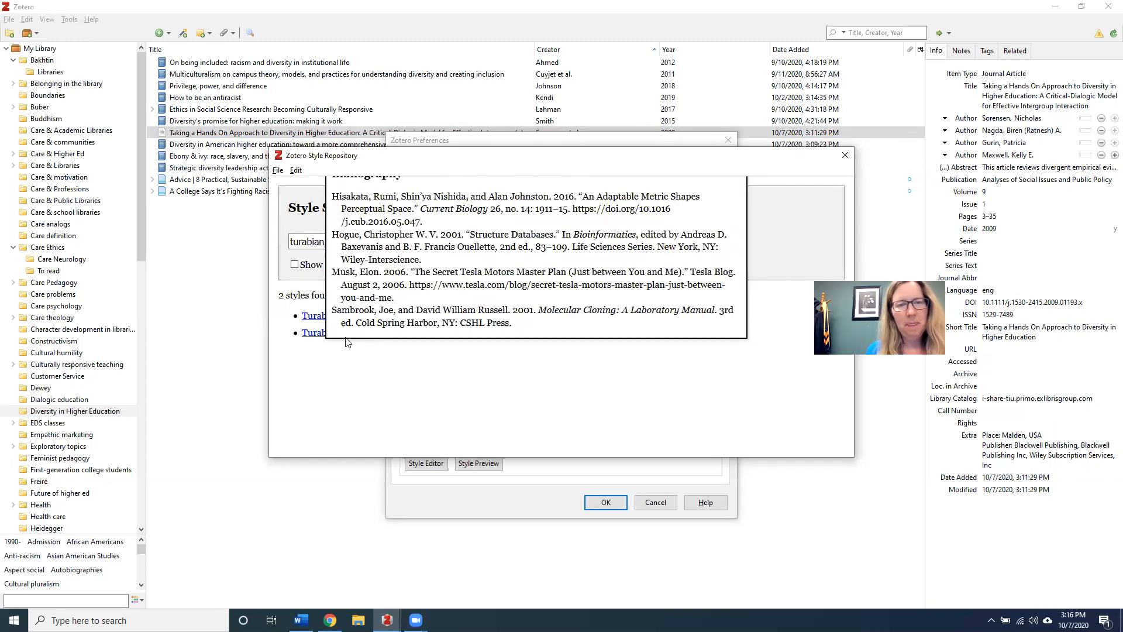
mouse_move(382, 310)
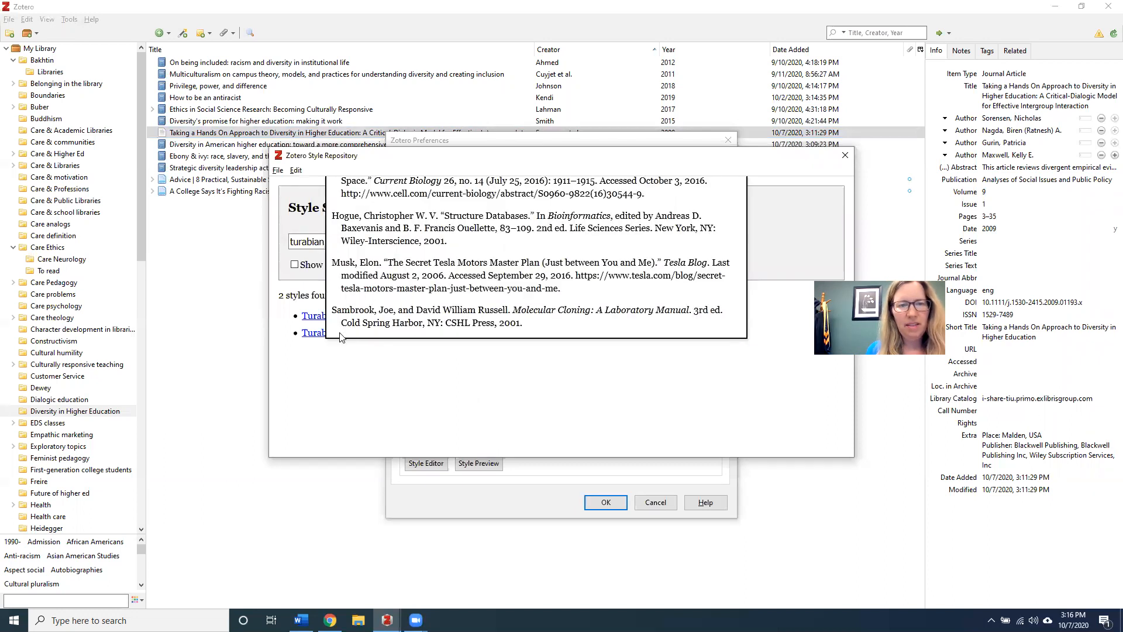
left_click(315, 335)
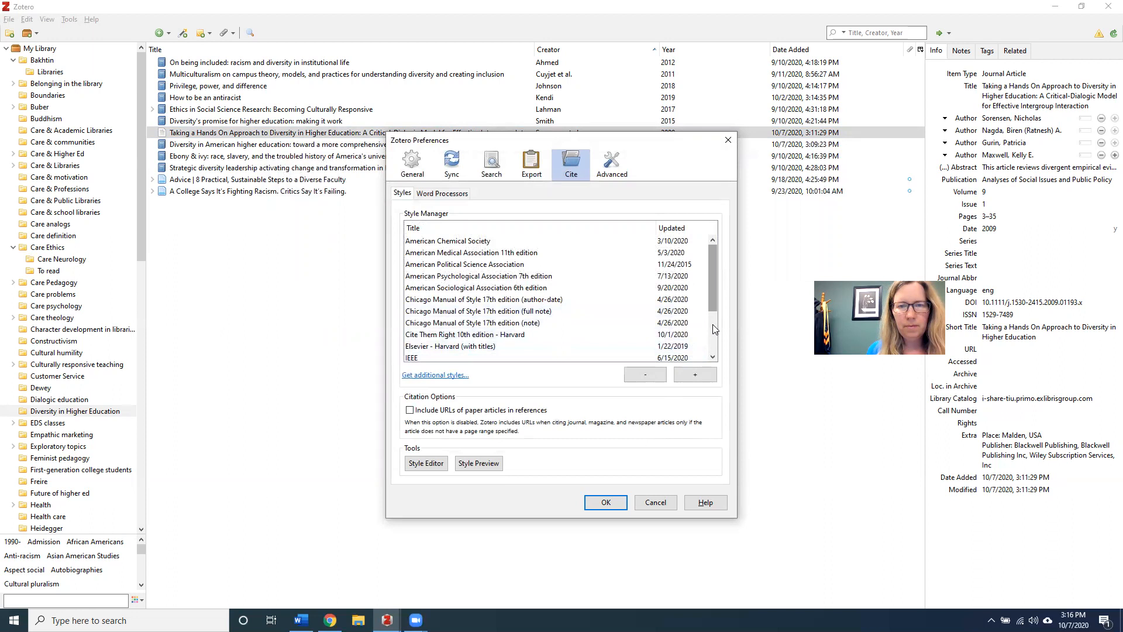
left_click_drag(712, 309, 711, 368)
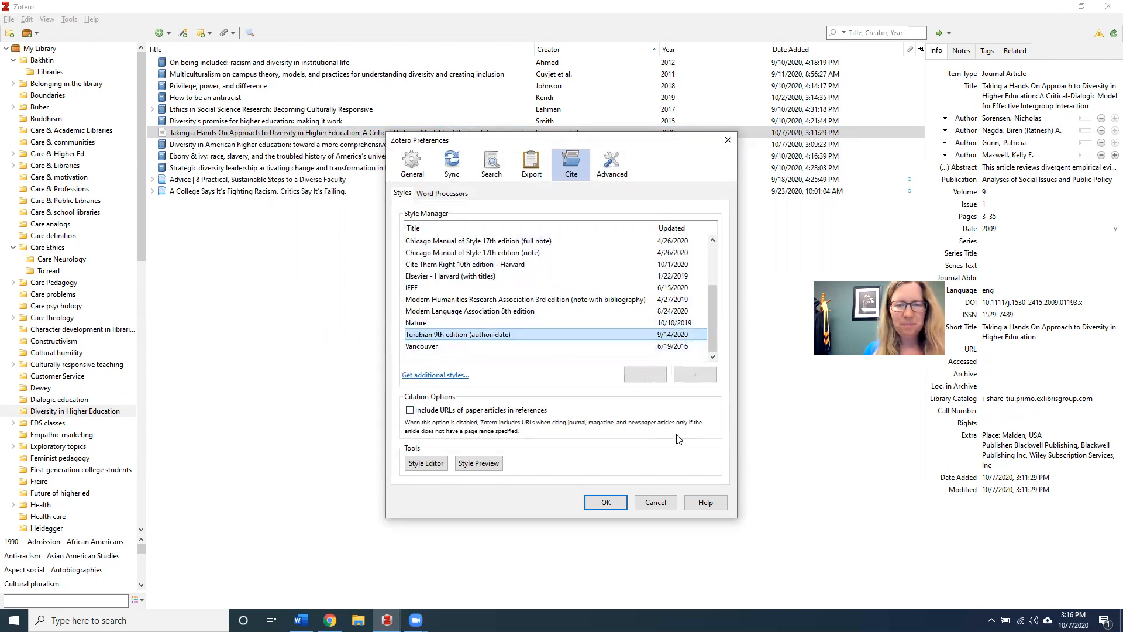
Save and close Zotero Preferences, then bring up the New Item type menu
left_click(607, 503)
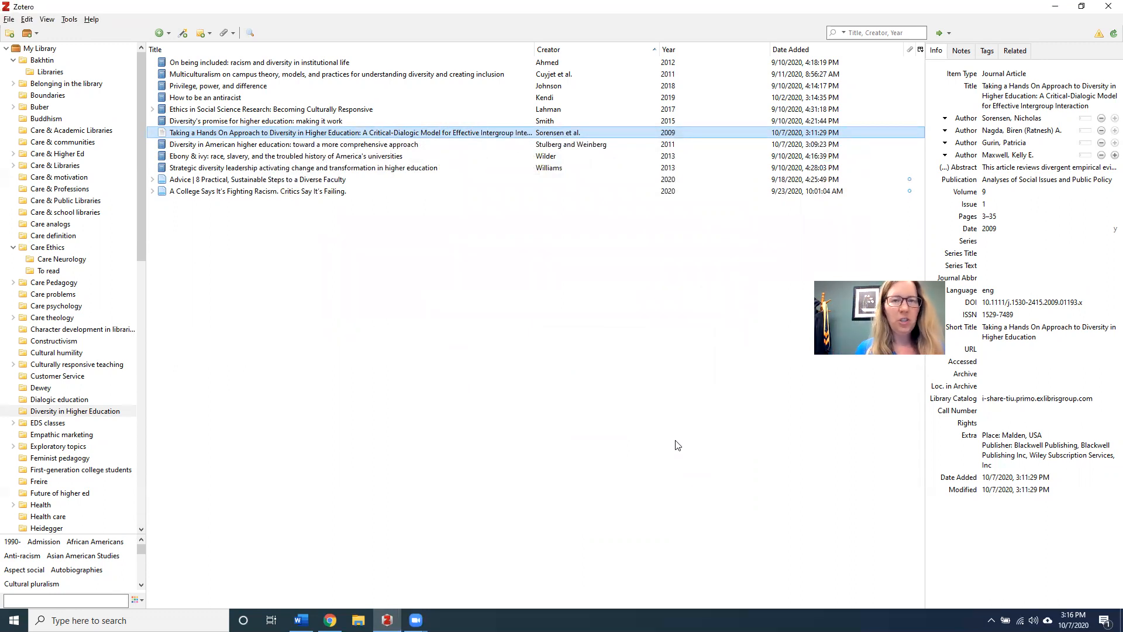
left_click(160, 34)
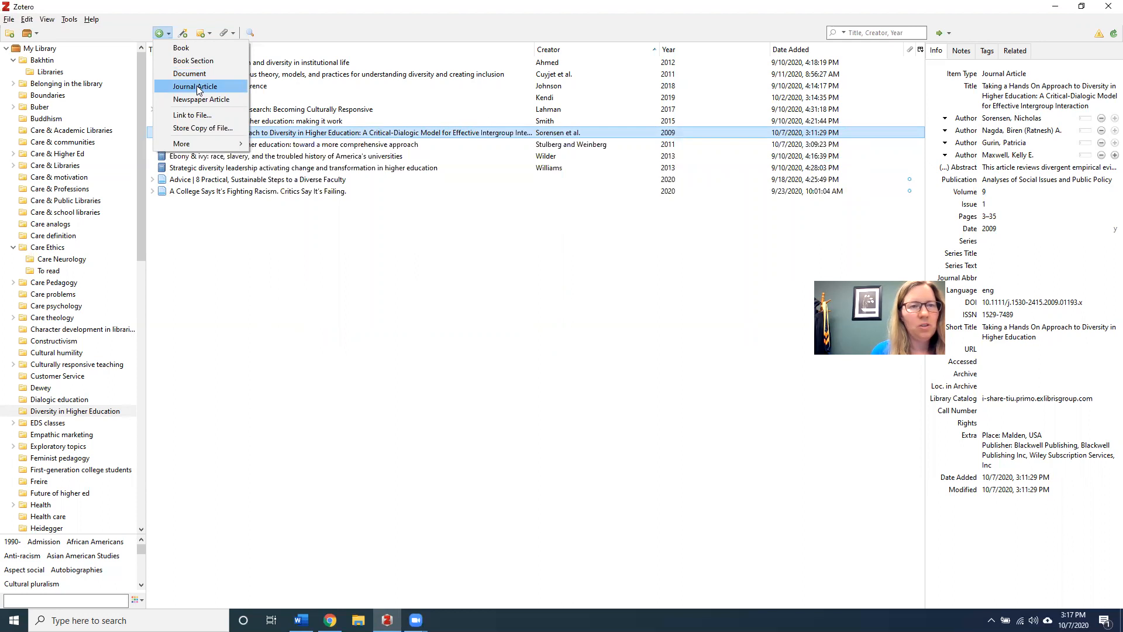
mouse_move(192, 146)
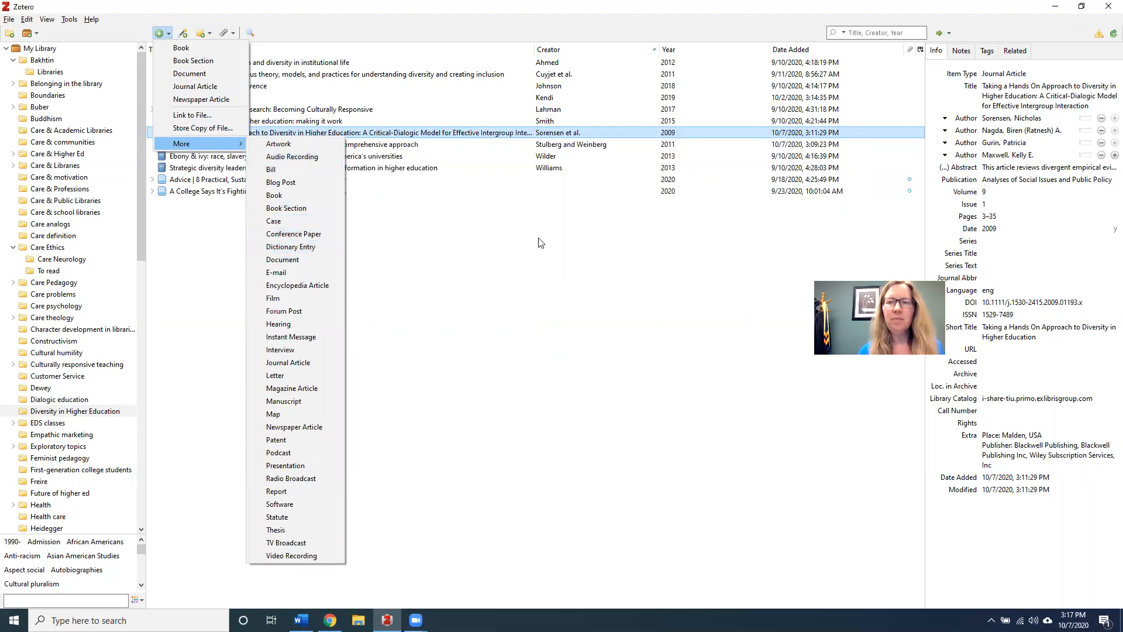
Create a new Book item, leaving its Title, Author and Place fields empty
left_click(182, 49)
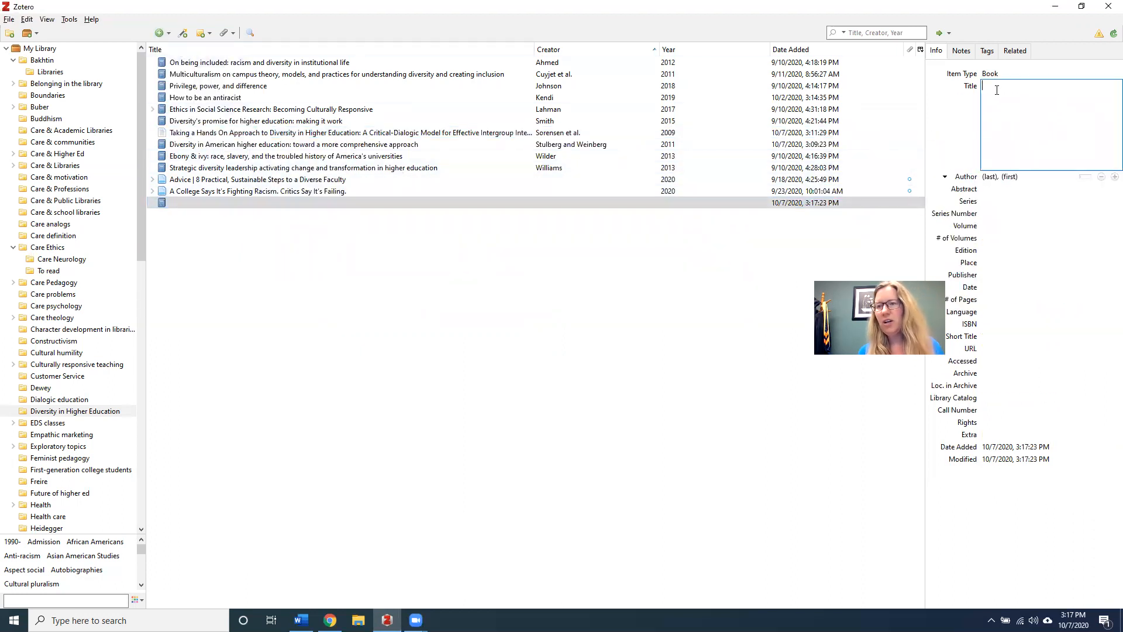
left_click(991, 176)
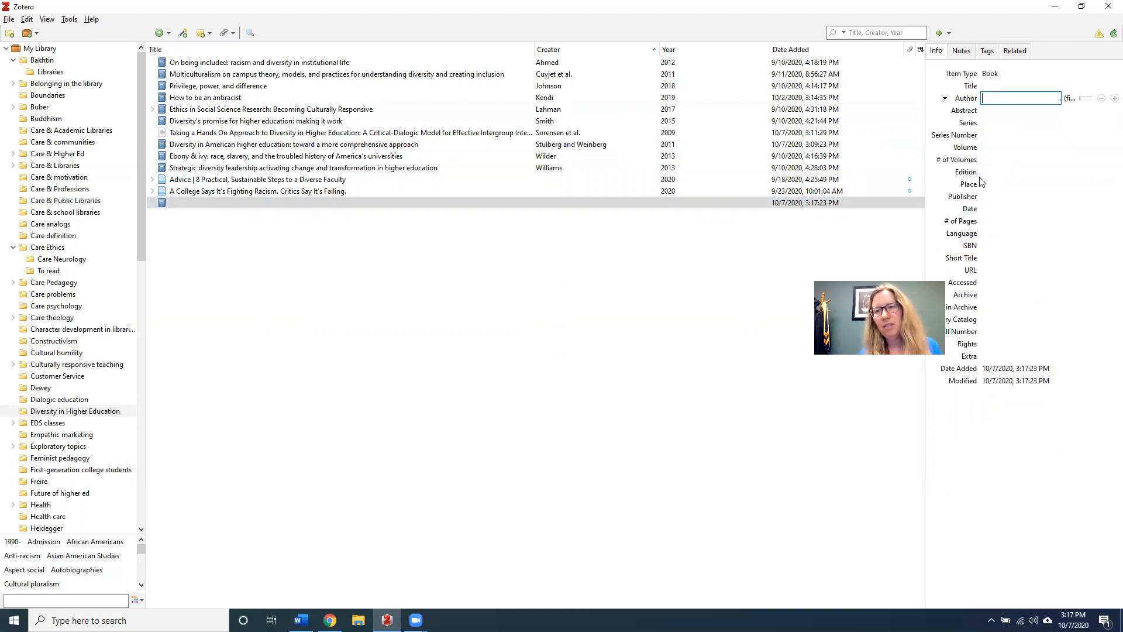
left_click(984, 185)
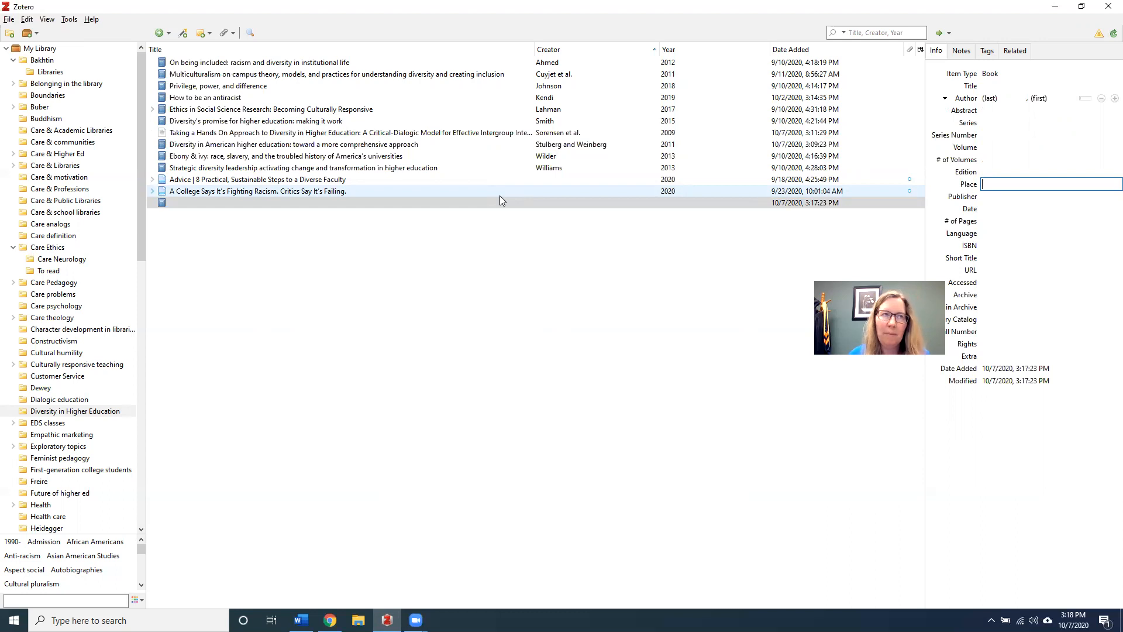
Duplicate the Multiculturalism on campus book record
left_click(413, 76)
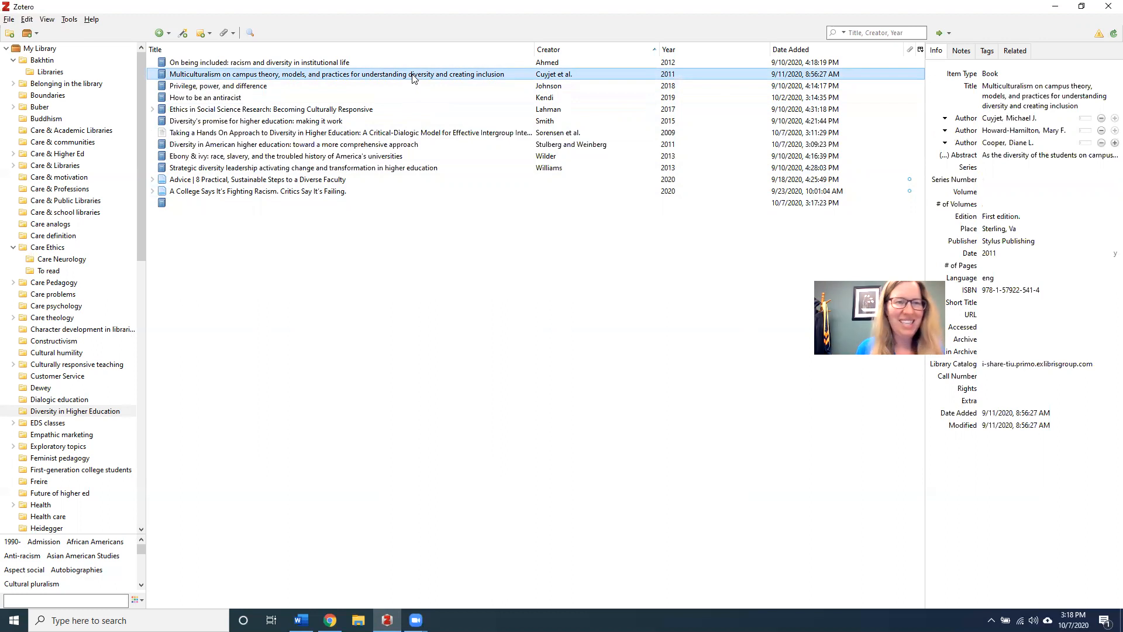
right_click(195, 78)
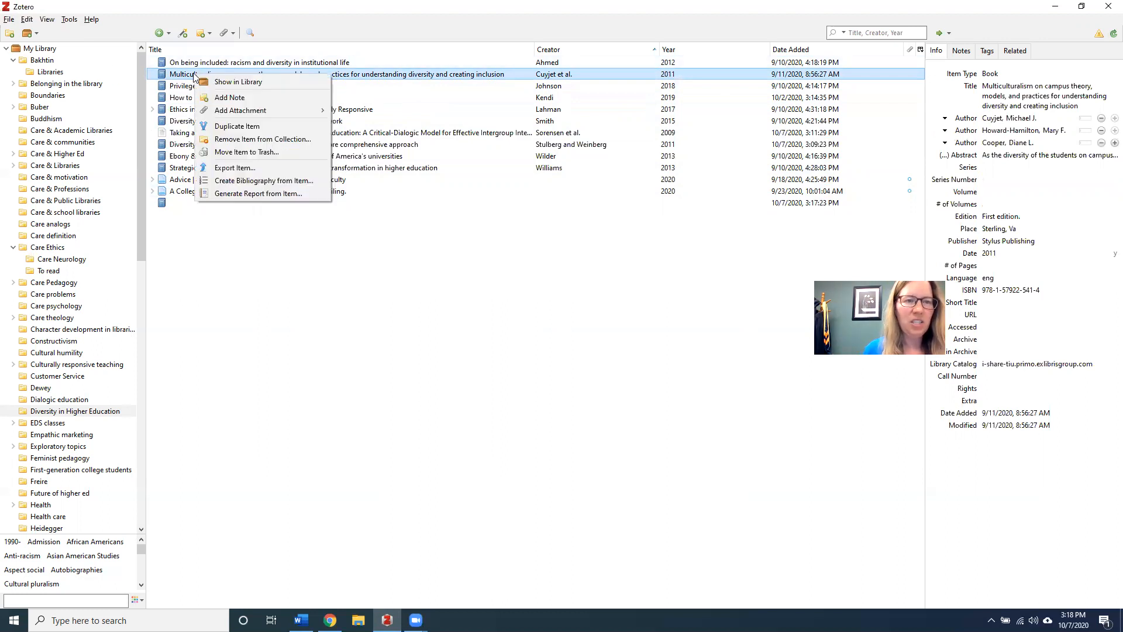
left_click(237, 127)
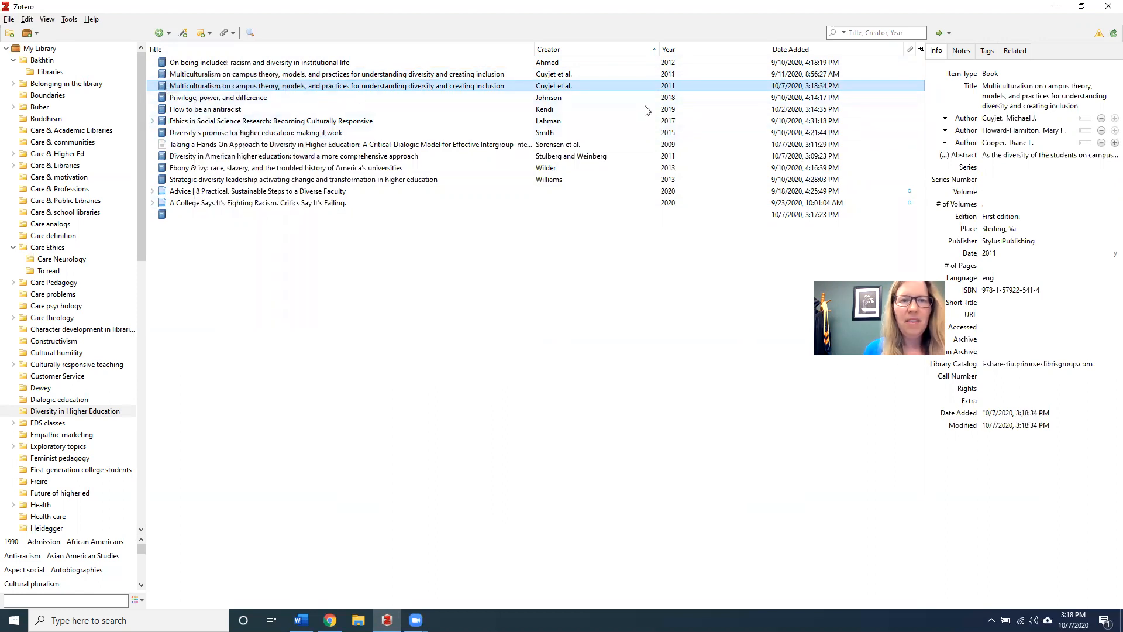
Change the copy's item type to Book Section and set its title to 'Title of Chapter'
left_click(996, 74)
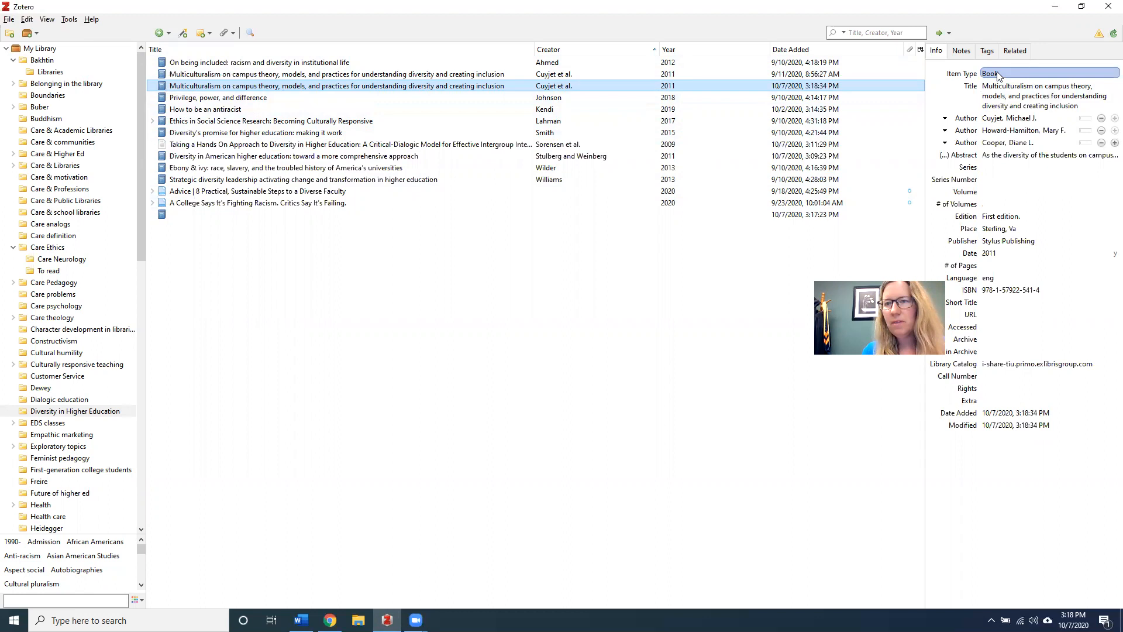
left_click(997, 76)
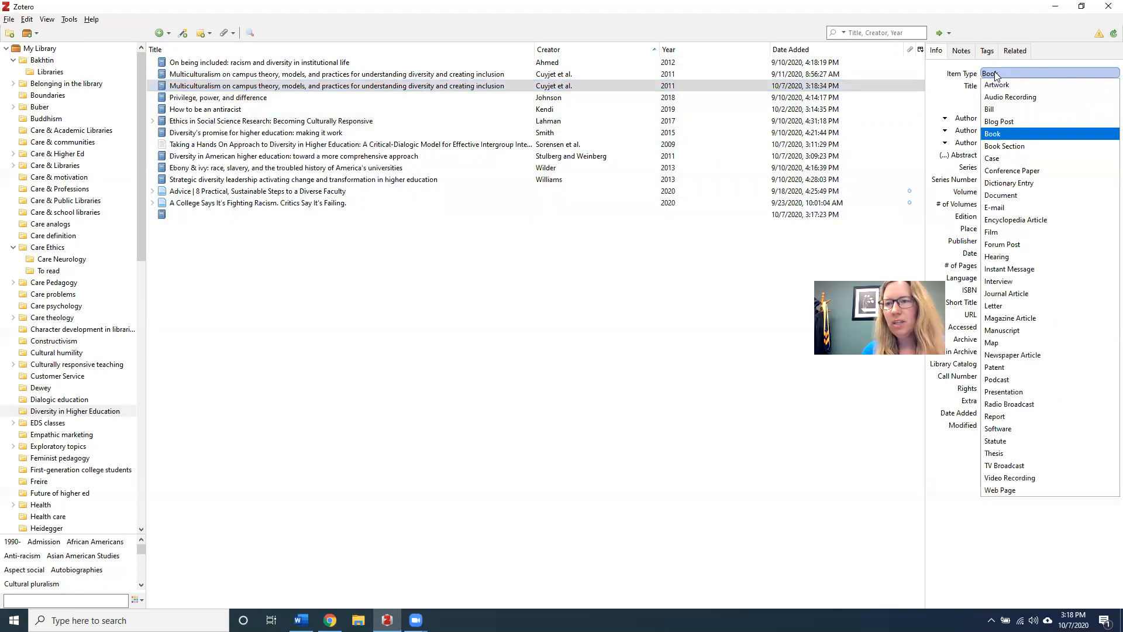
left_click(1000, 147)
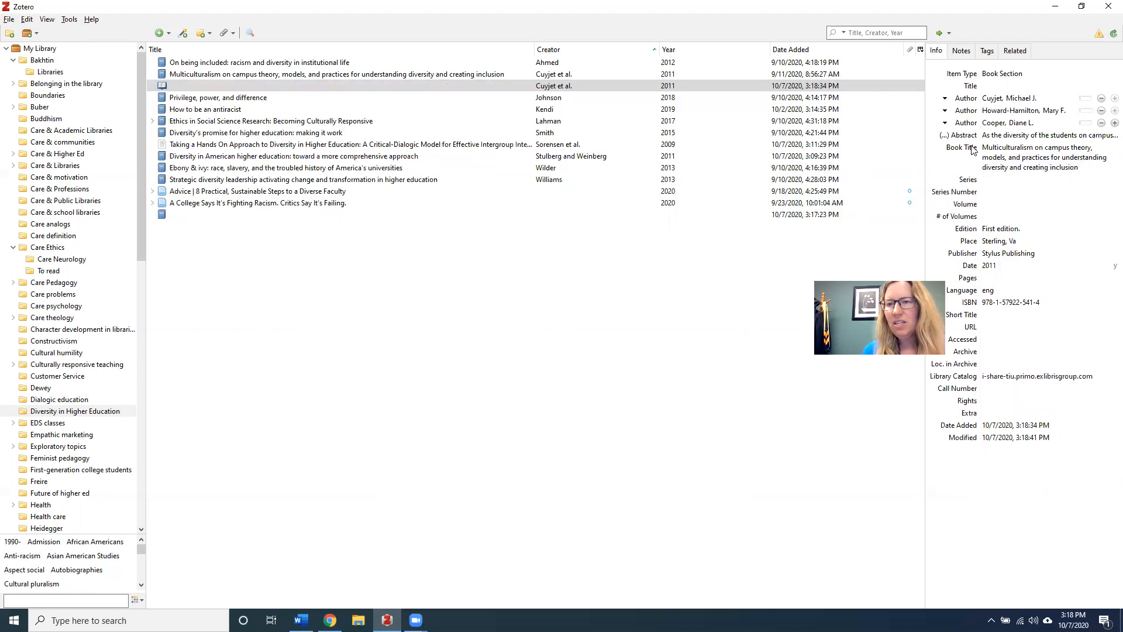
left_click(990, 152)
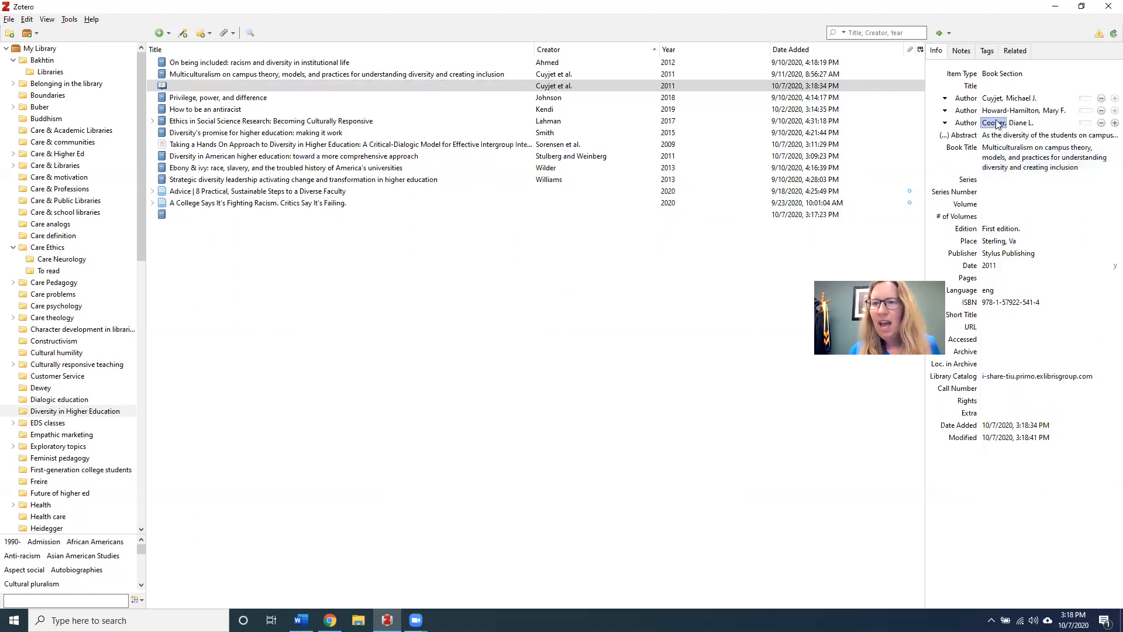
left_click(994, 86)
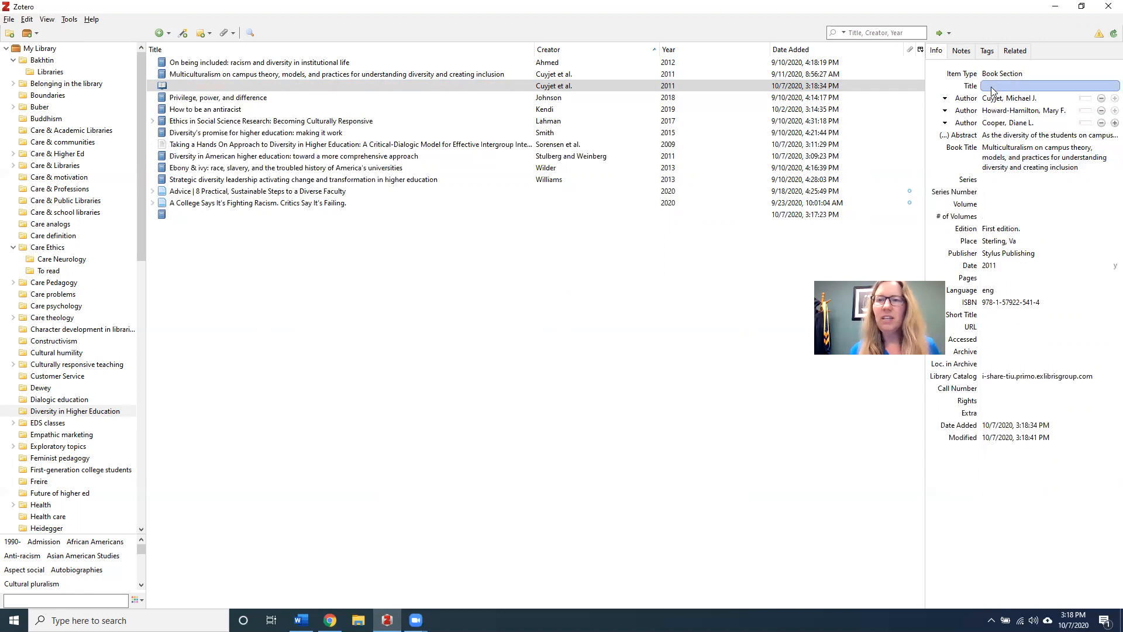
left_click(993, 88)
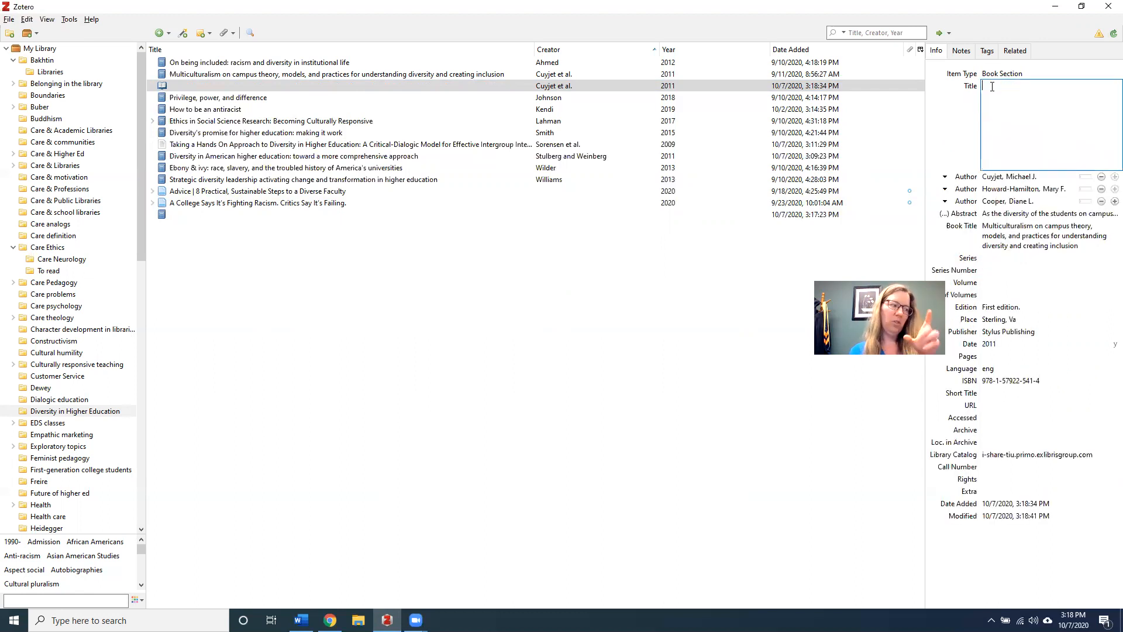
type("Title of Chapter")
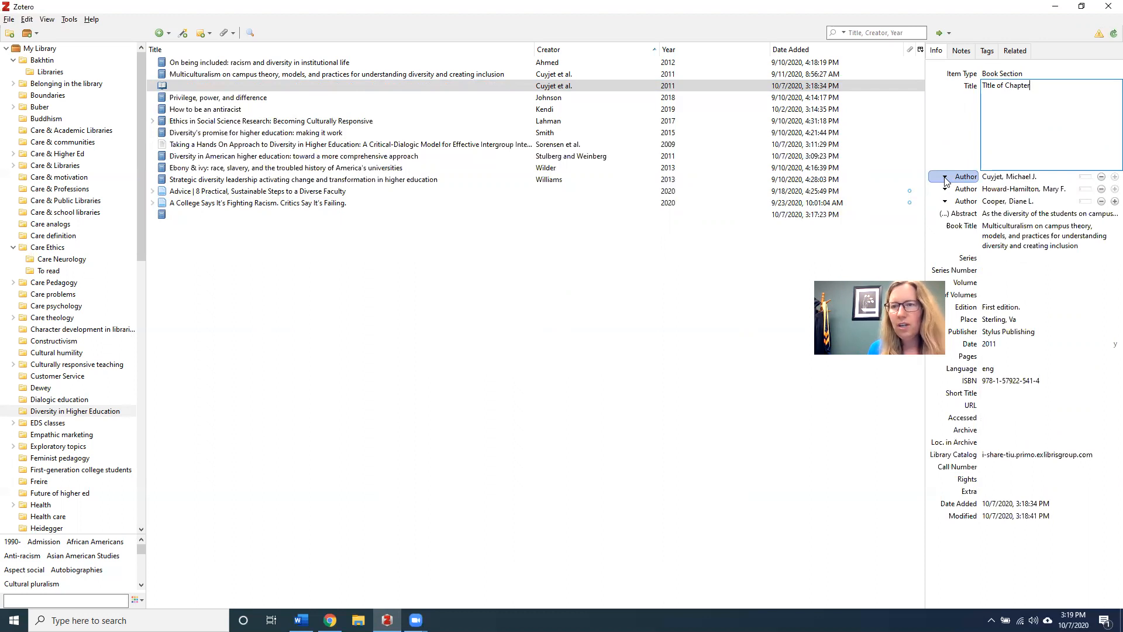
Change all three existing creators' roles from Author to Editor
left_click(945, 179)
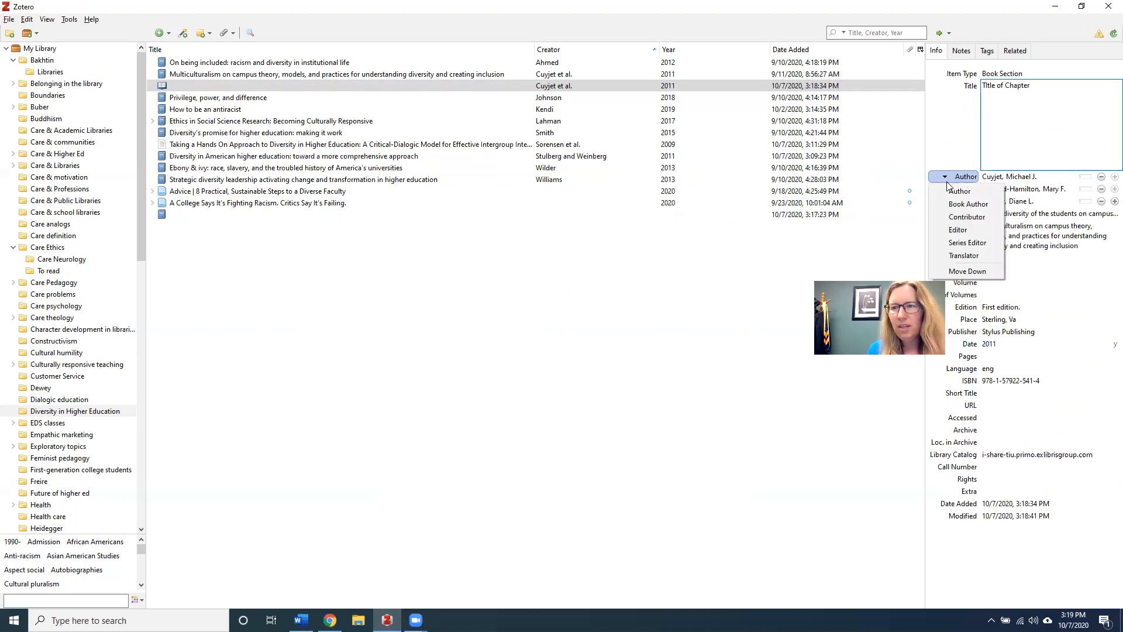
left_click(957, 230)
left_click(1061, 151)
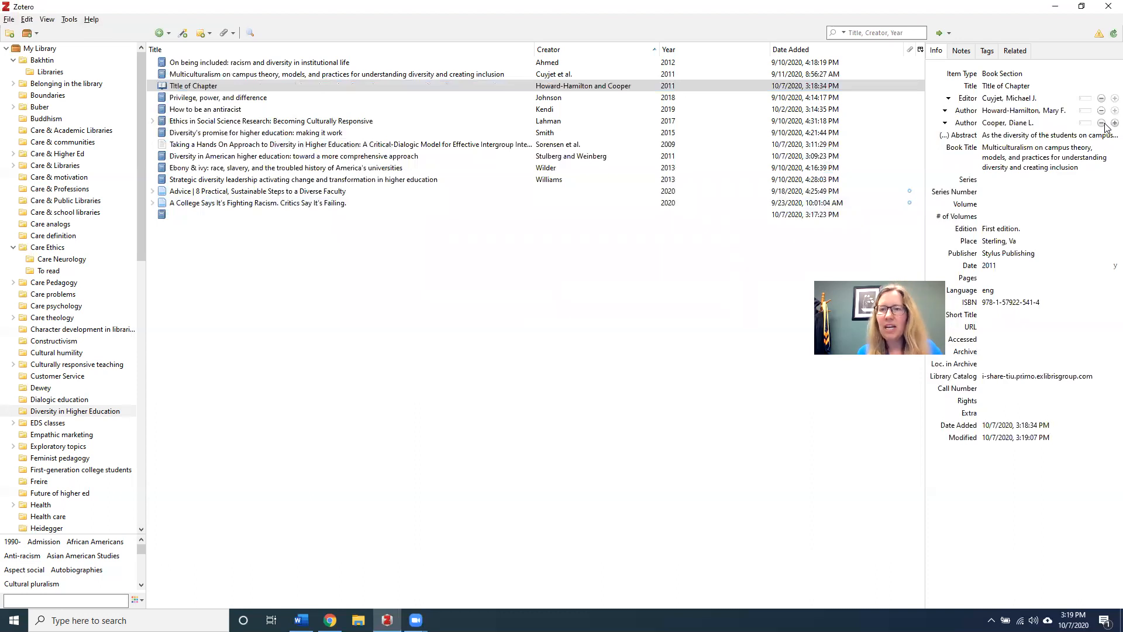
left_click(943, 111)
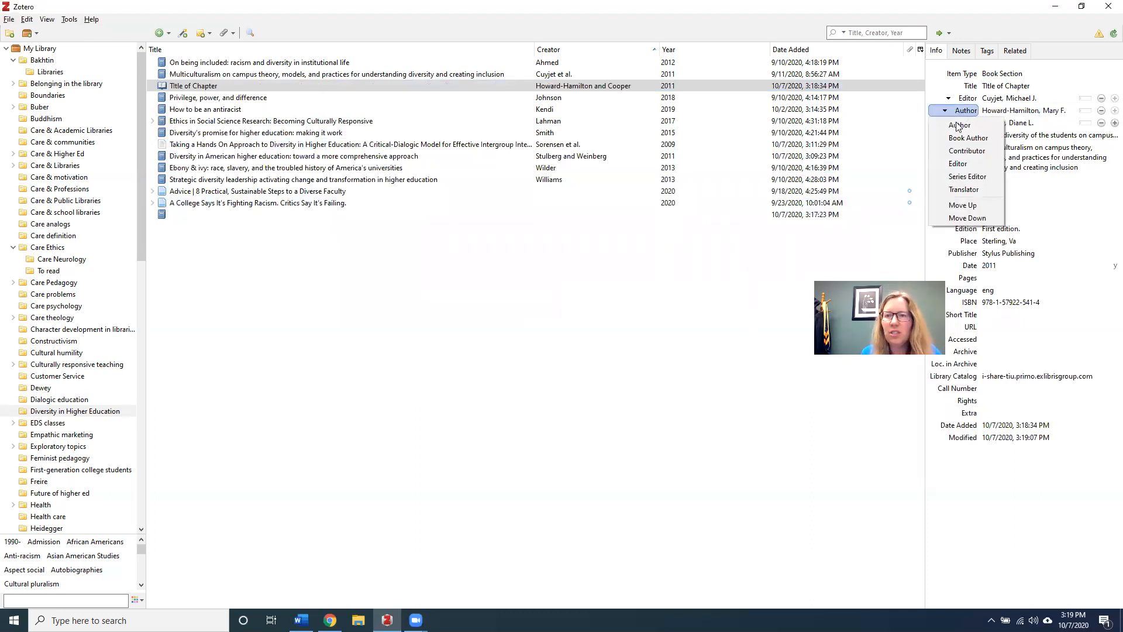
left_click(958, 163)
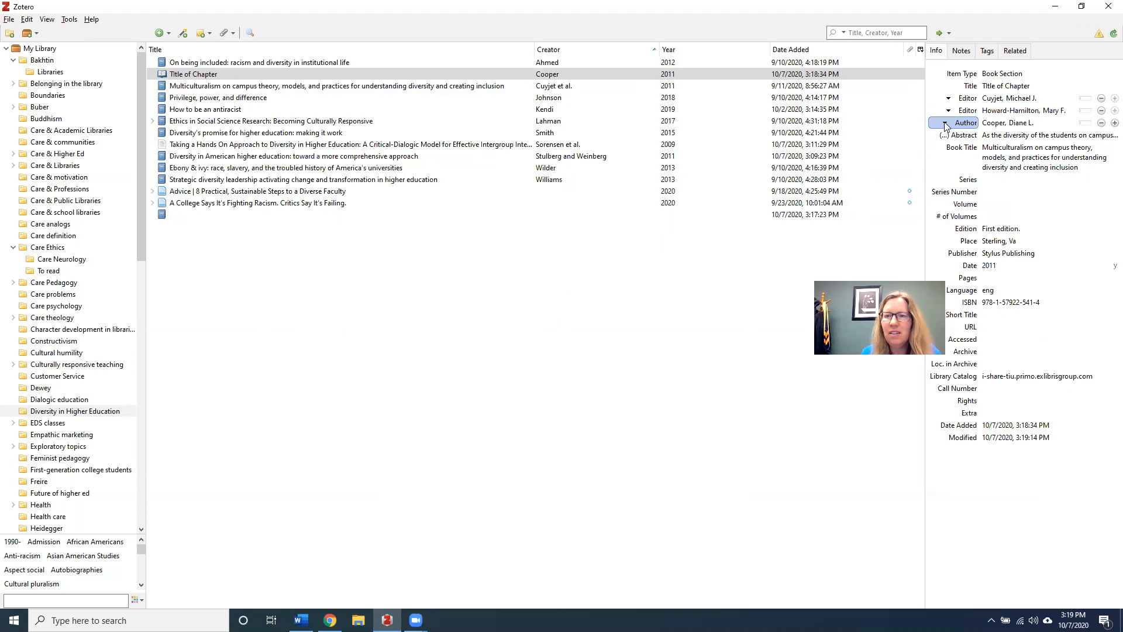
left_click(945, 123)
left_click(958, 176)
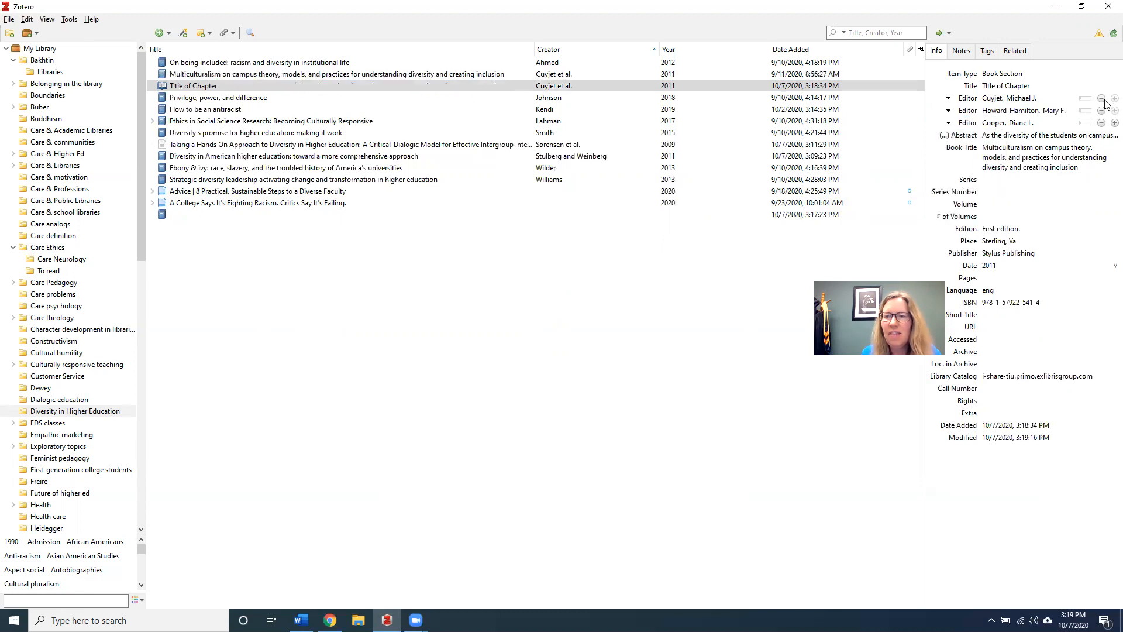
Add a blank creator row with the Author role for the chapter
left_click(1113, 123)
left_click(964, 135)
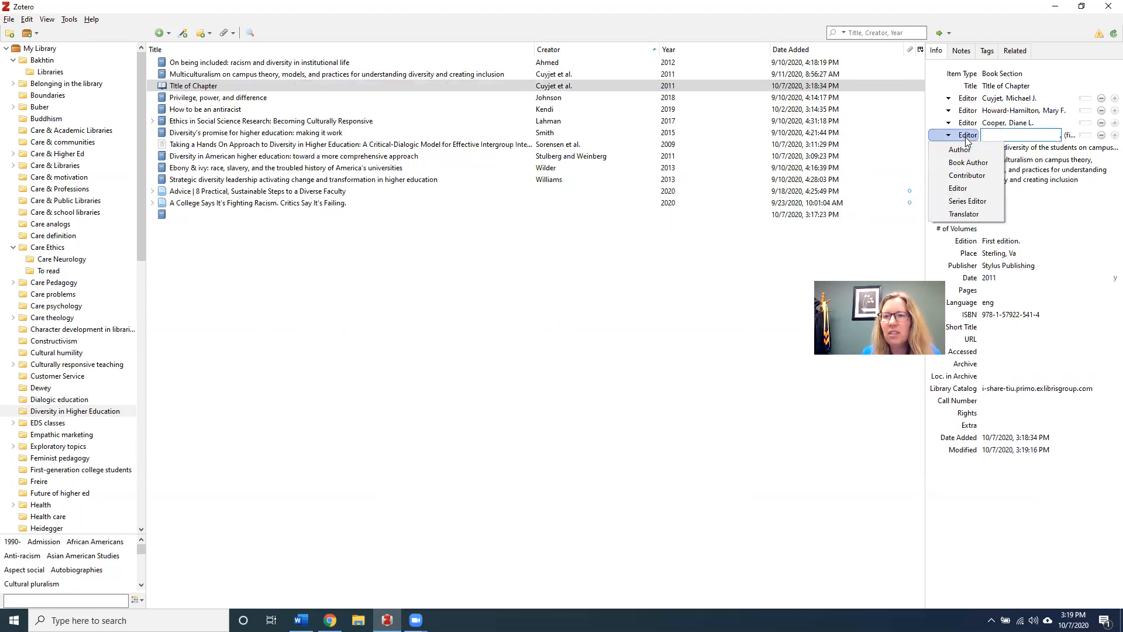
left_click(963, 150)
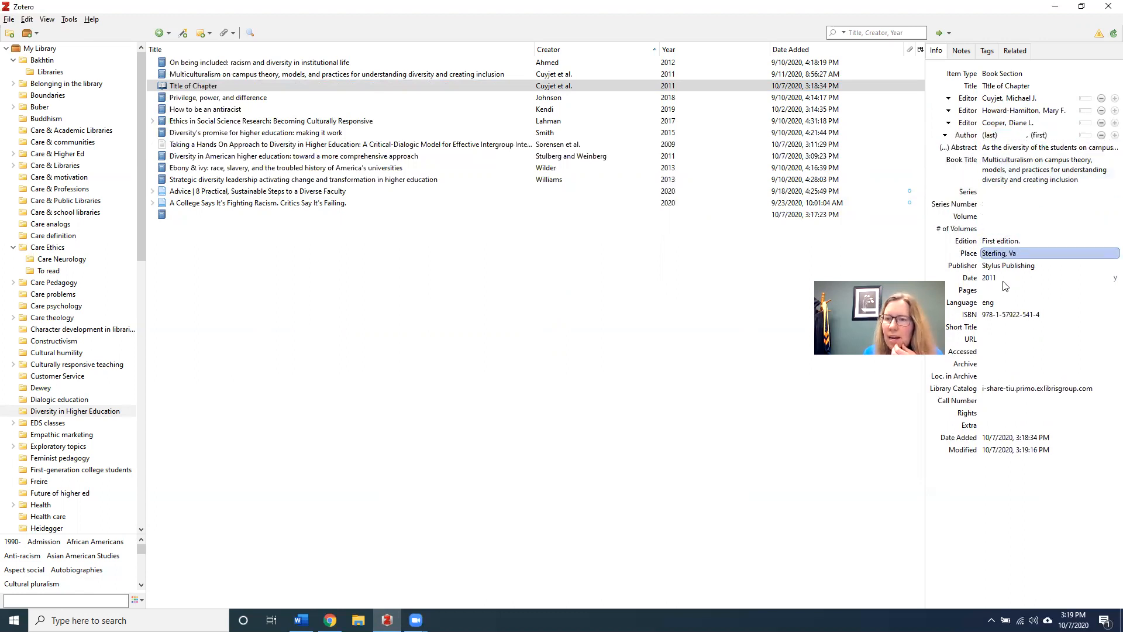
left_click(995, 292)
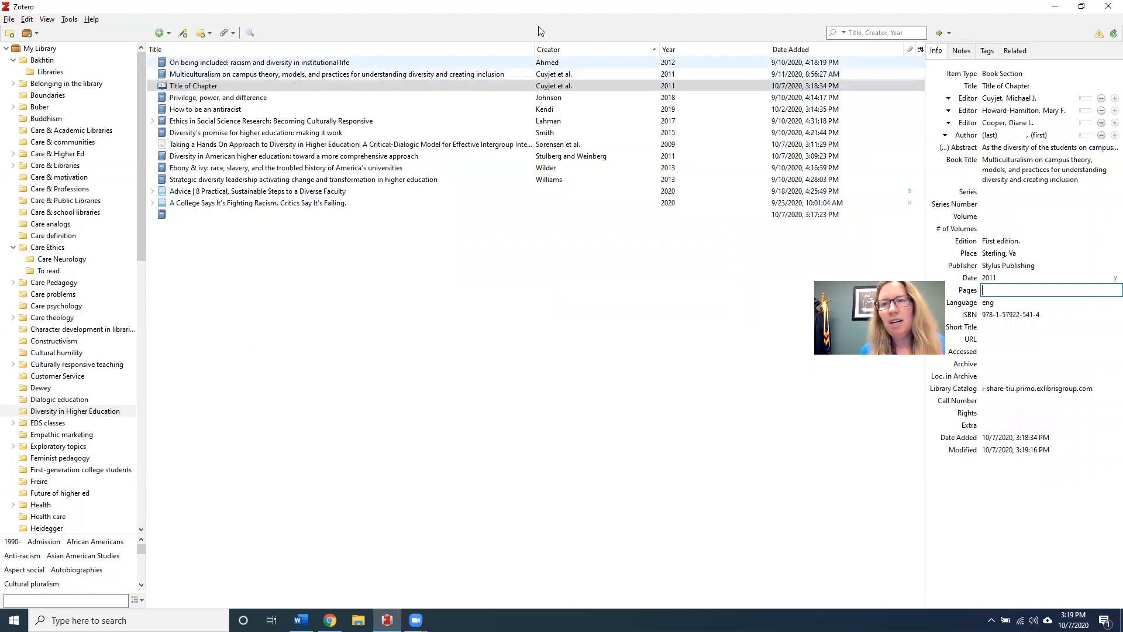
Switch the copied chapter record to Dictionary Entry, then click into its editor and title fields
left_click(1002, 74)
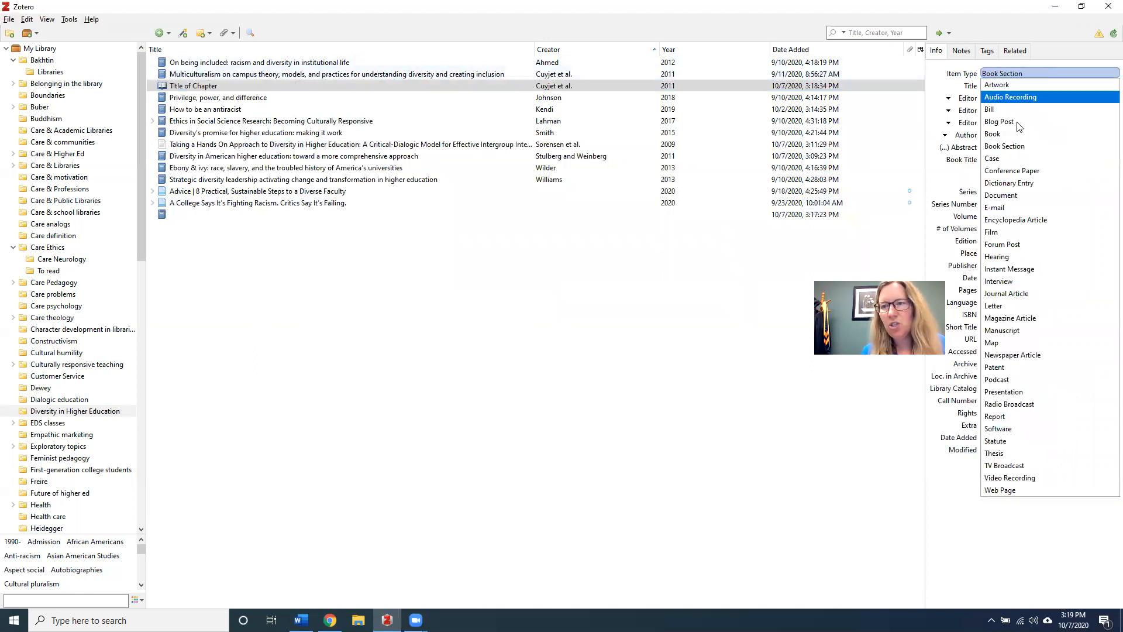
left_click(1022, 183)
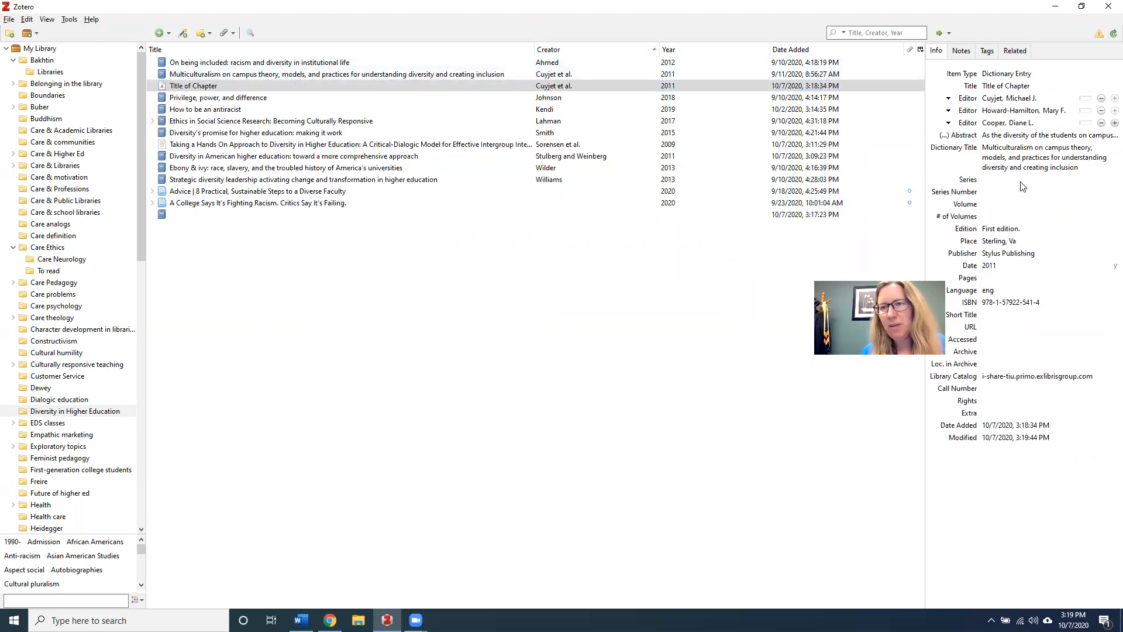
left_click(1018, 122)
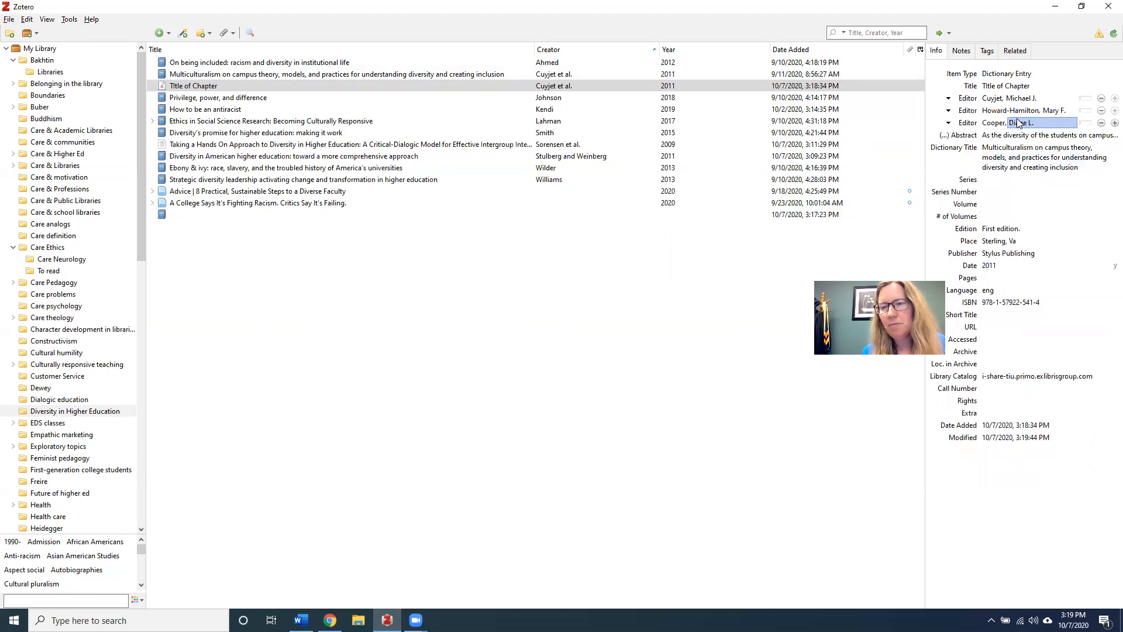
left_click(1004, 88)
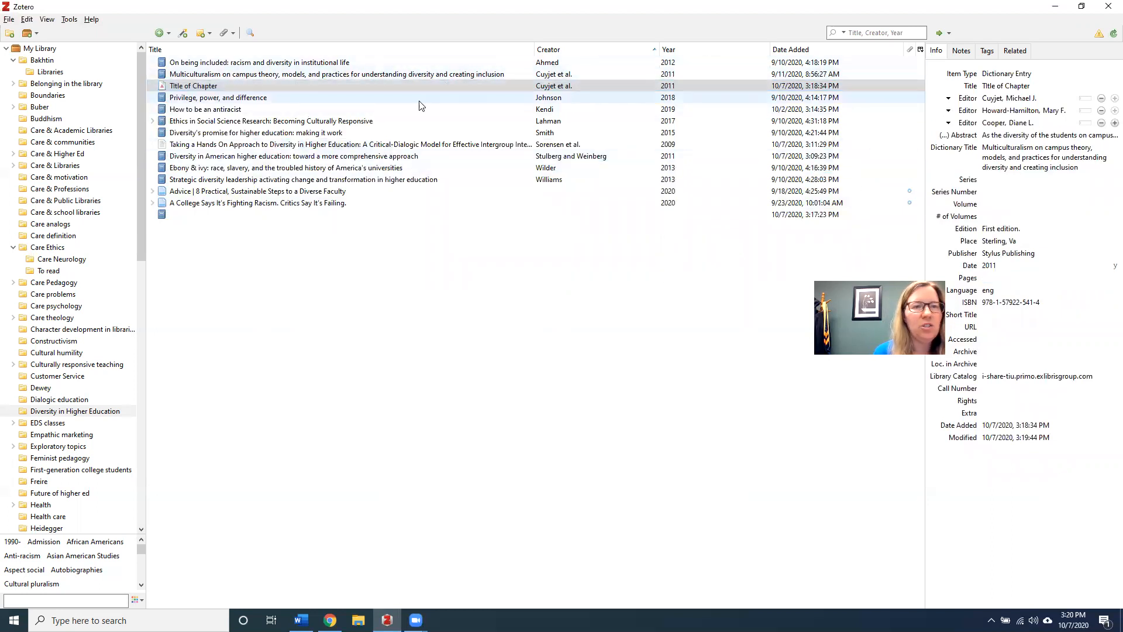
Select How to be an antiracist, Ethics in Social Science Research and Taking a Hands On Approach together
left_click(385, 99)
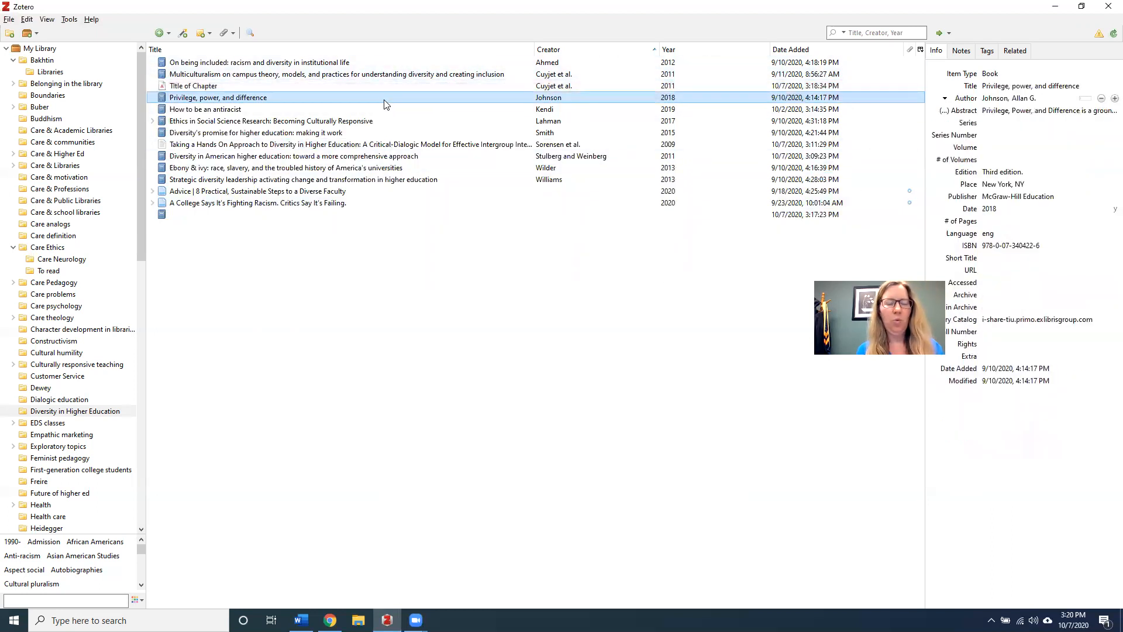
left_click(296, 110, "ctrl")
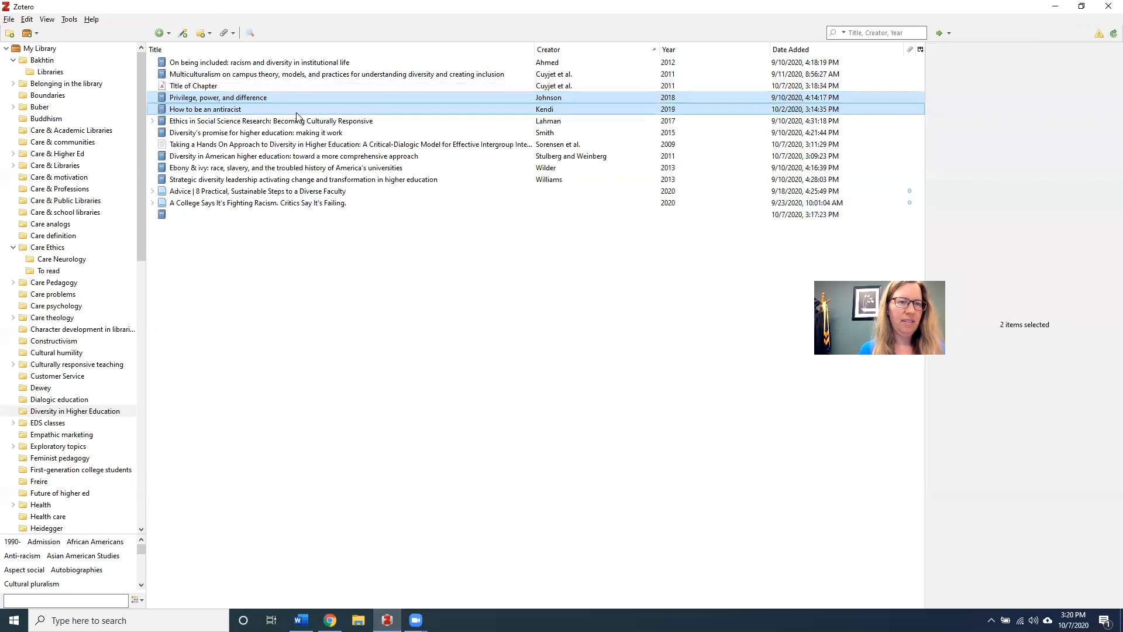
left_click(281, 146, "shift")
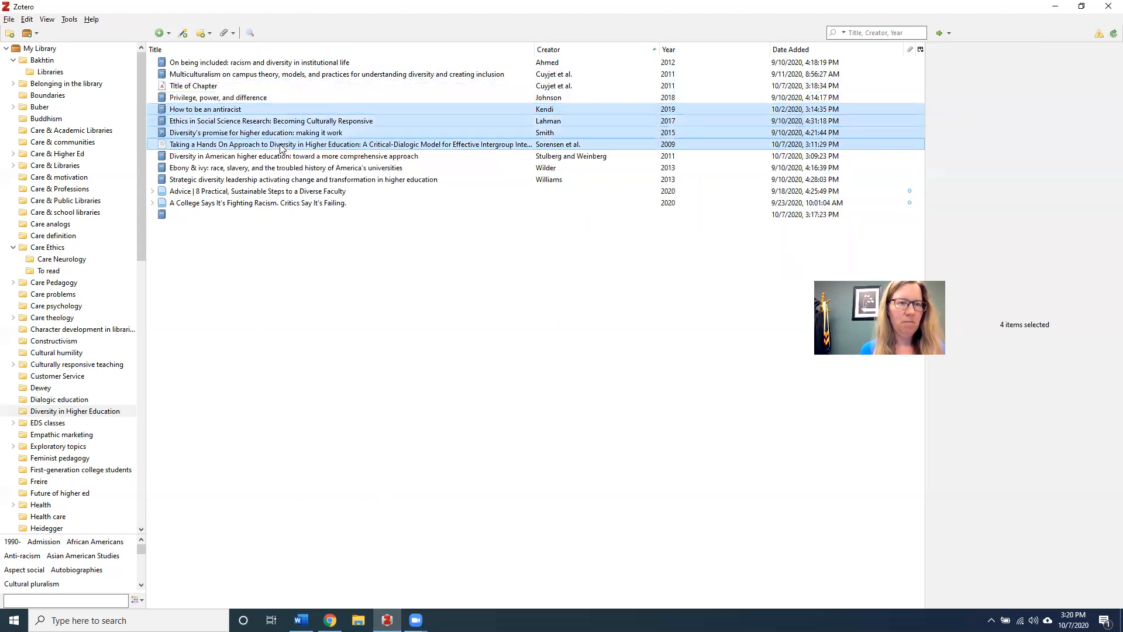
left_click(244, 110)
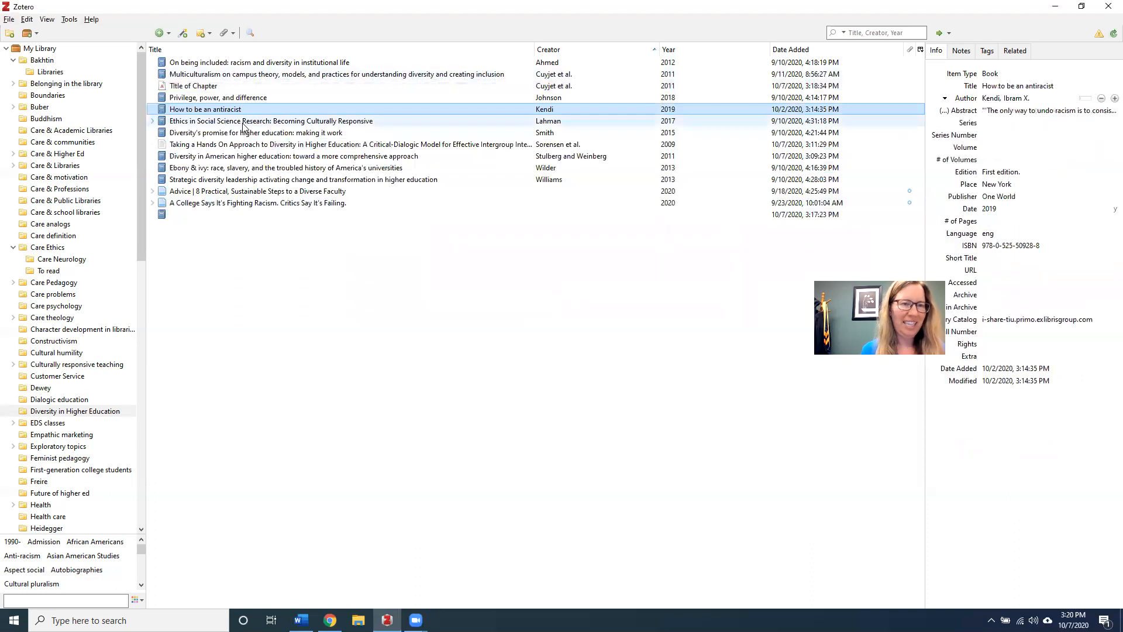
left_click(243, 123, "ctrl")
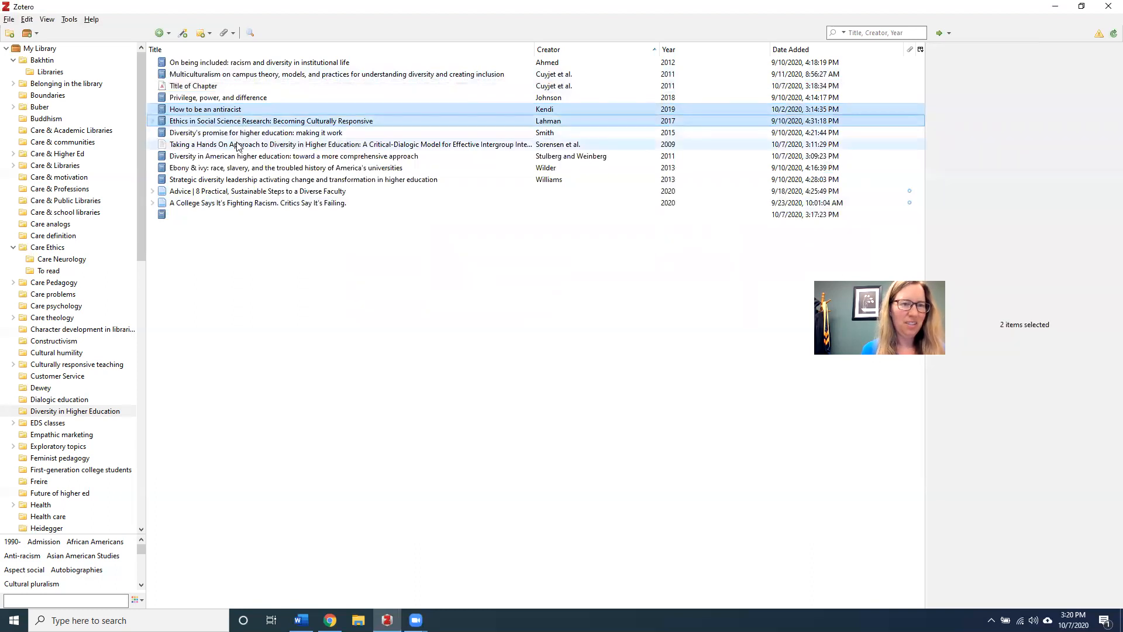
left_click(238, 145, "ctrl")
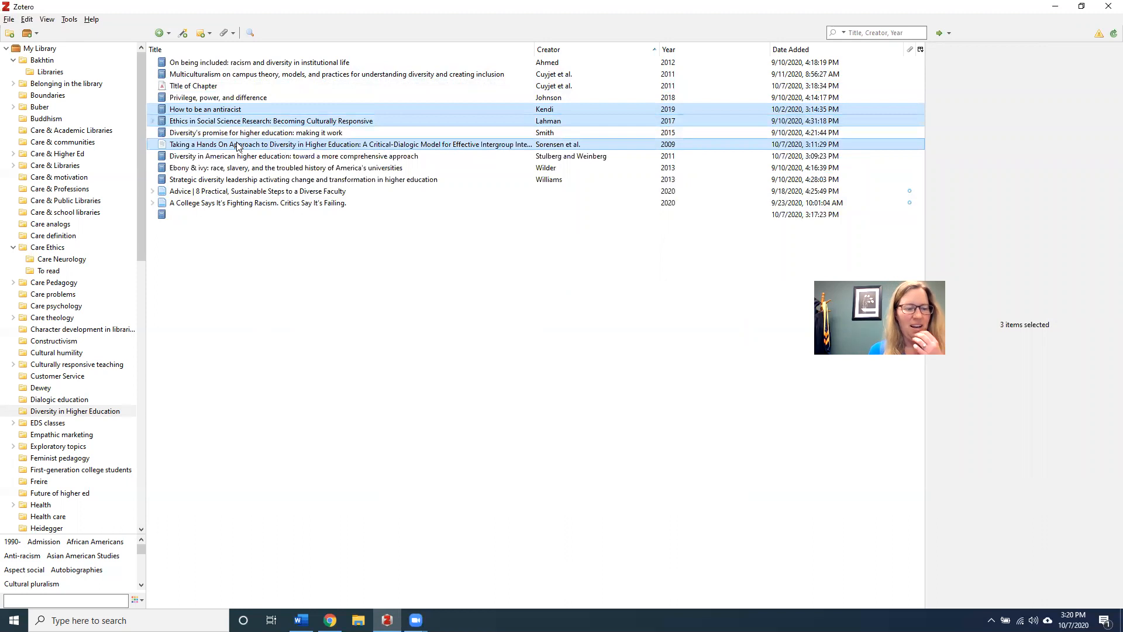
right_click(238, 145)
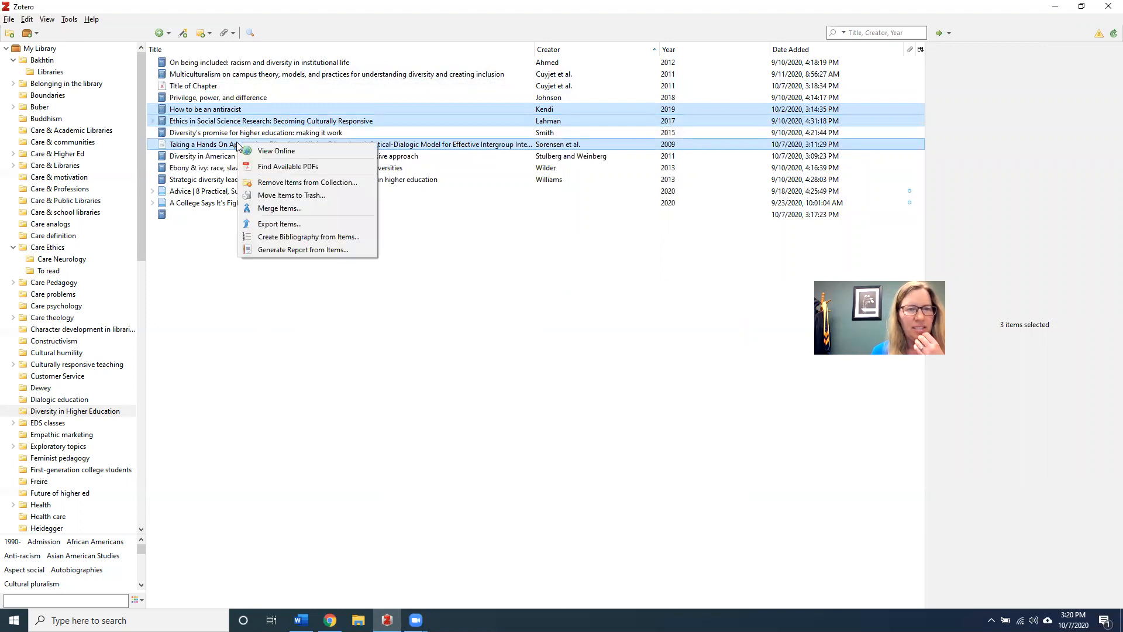
Create a Chicago 17th edition (full note) bibliography of the three items and copy it to the clipboard
left_click(289, 239)
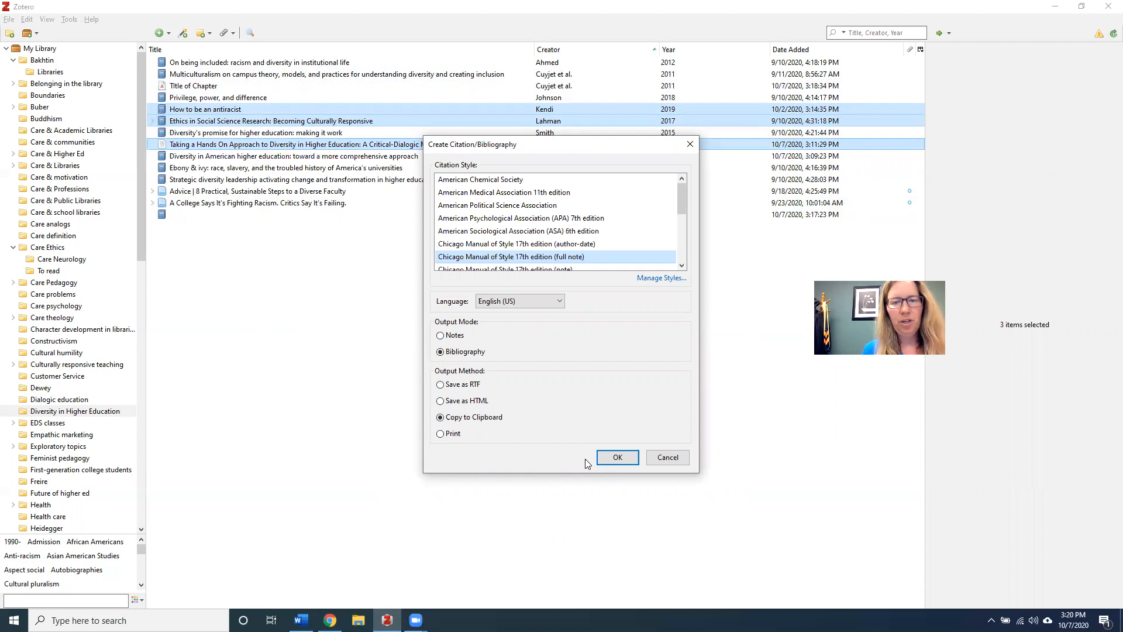
left_click(616, 458)
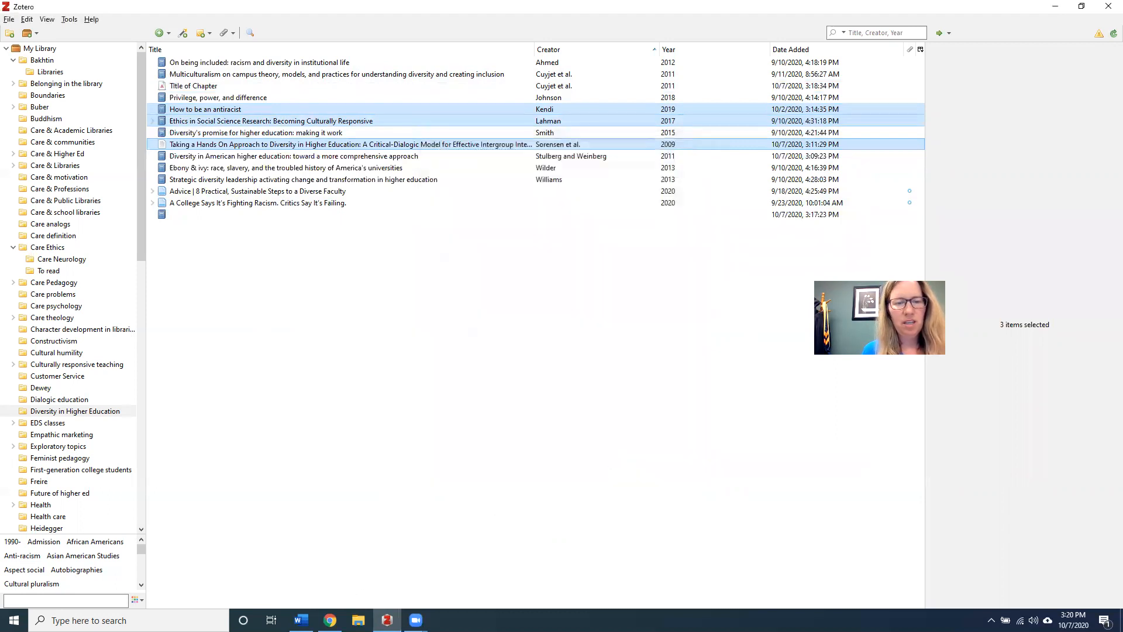
Paste the three Chicago entries on a new line below Word's existing bibliography entry, then return to Zotero
left_click(301, 620)
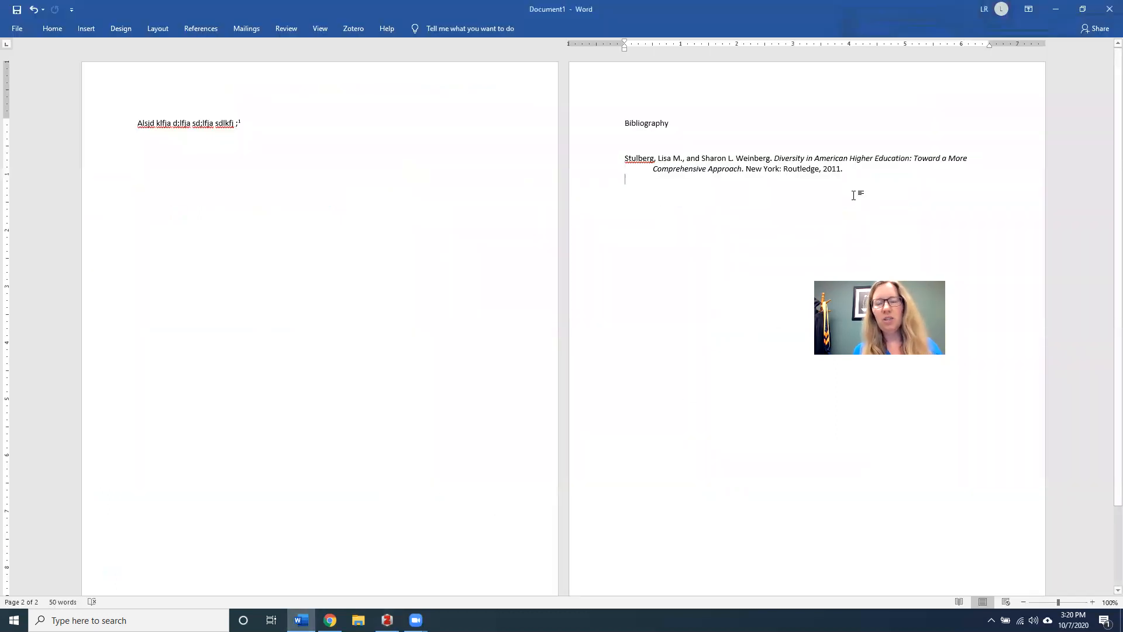
key("Return")
key("Return")
key("Return")
type("Kendi, Ibram X. How to Be an Antiracist. First edition. New York: One World, 2019. Lahman, Maria K. E. Ethics in Social Science Research: Becoming Culturally Responsive. Thousand Oaks, CA: SAGE Publications, Inc, 2017. Sorensen, Nicholas, Biren (Ratnesh) A. Nagda, Patricia Gurin, and Kelly E. Maxwell. \"Taking a Hands On Approach to Diversity in Higher Education: A Critical-Dialogic Model for Effective Intergroup Interaction.\" Analyses of Social Issues and Public Policy 9, no. 1 (2009): 3–35. https://doi.org/10.1111/j.1530-2415.2009.01193.x.")
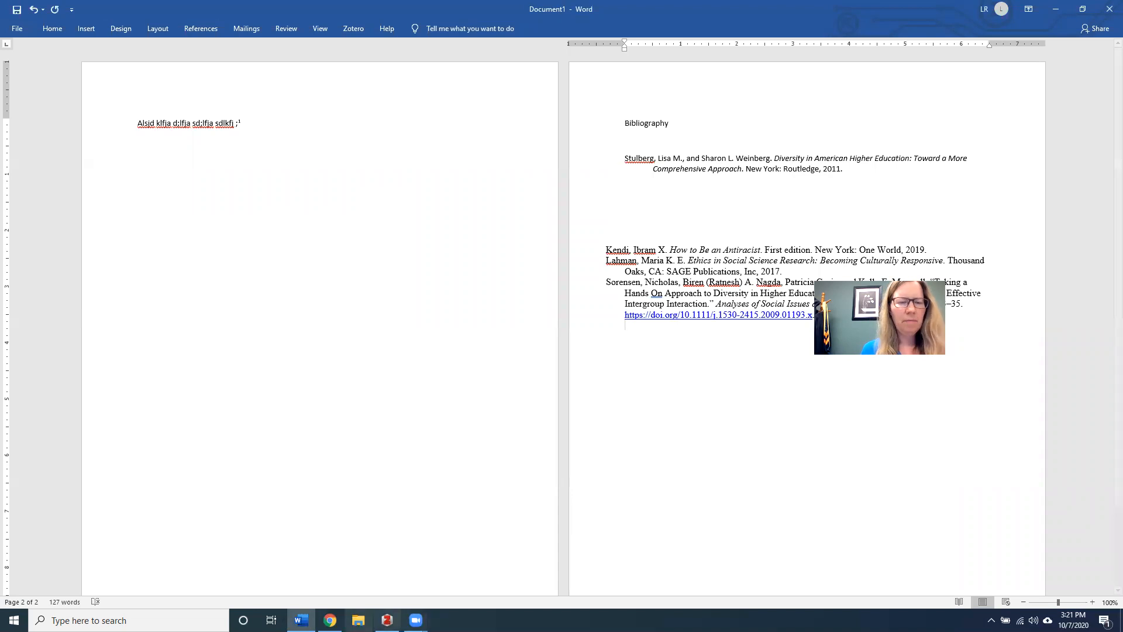
key("alt+Tab")
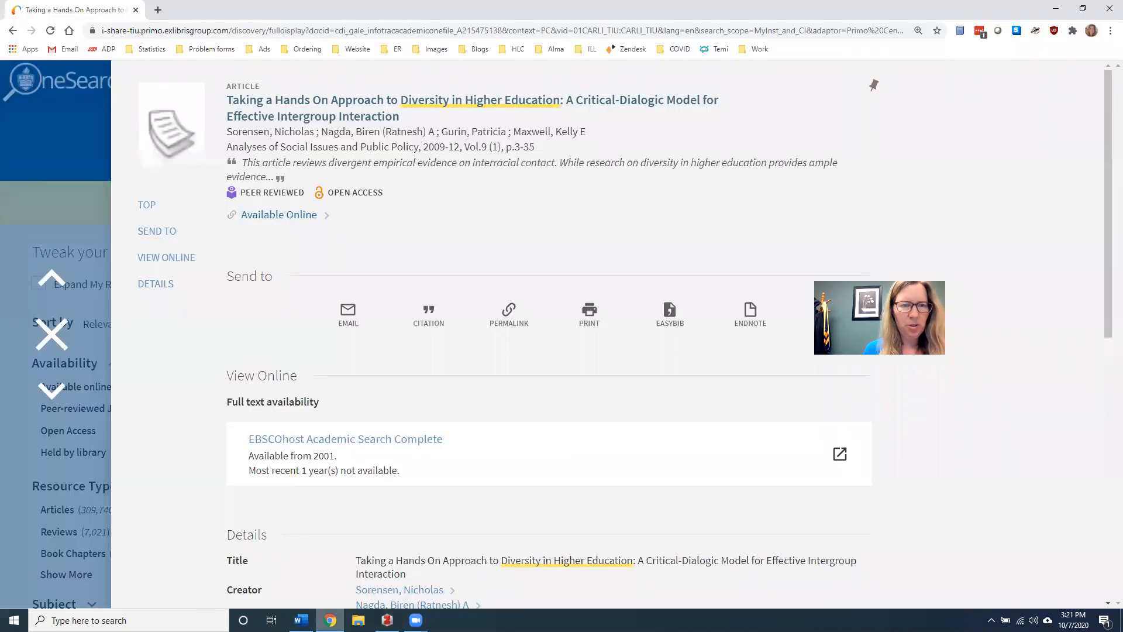
Load the library home page library.tiu.edu in Chrome
left_click(330, 620)
left_click(146, 31)
type("library.tiu.edu")
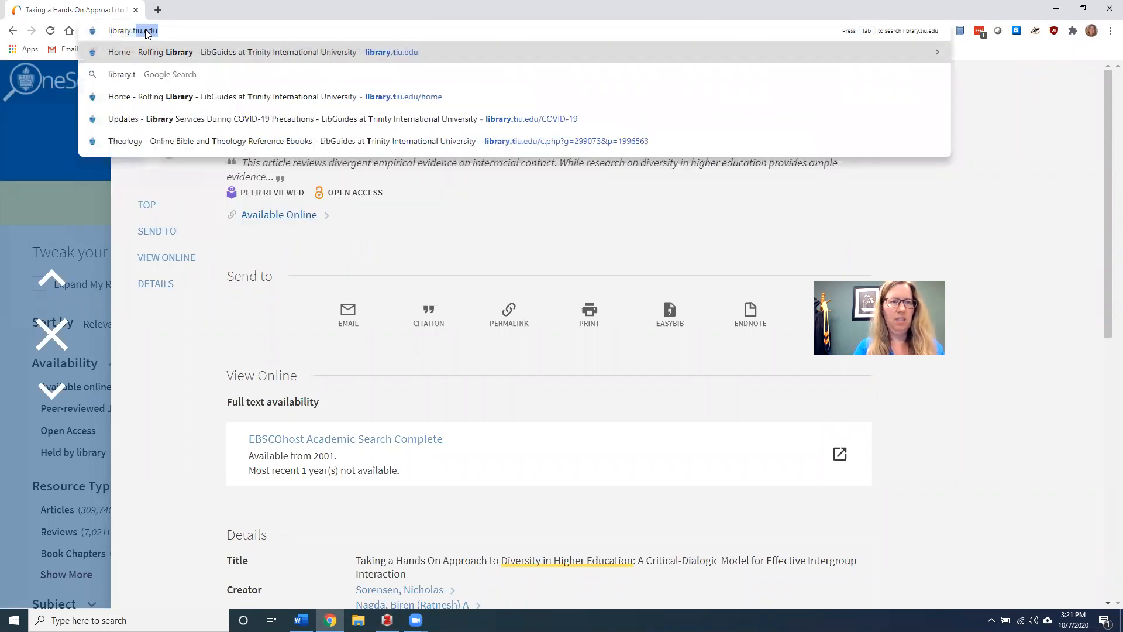
key("Return")
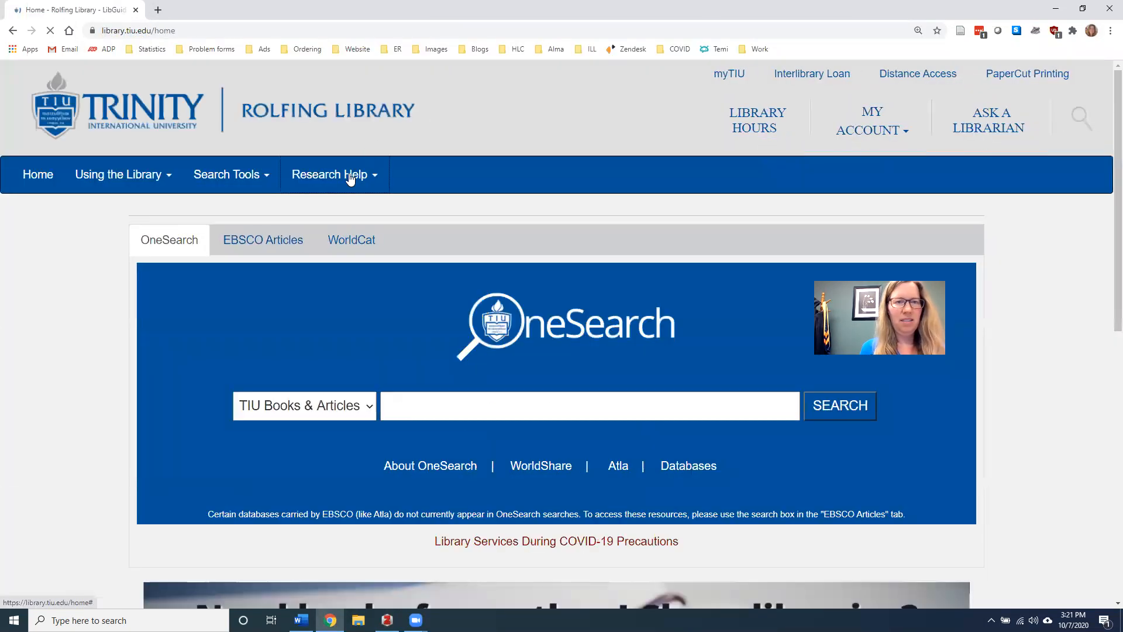
Go through Research Help > Citation & Formatting and the Zotero section to the Tutorial / help with Zotero guide
left_click(350, 177)
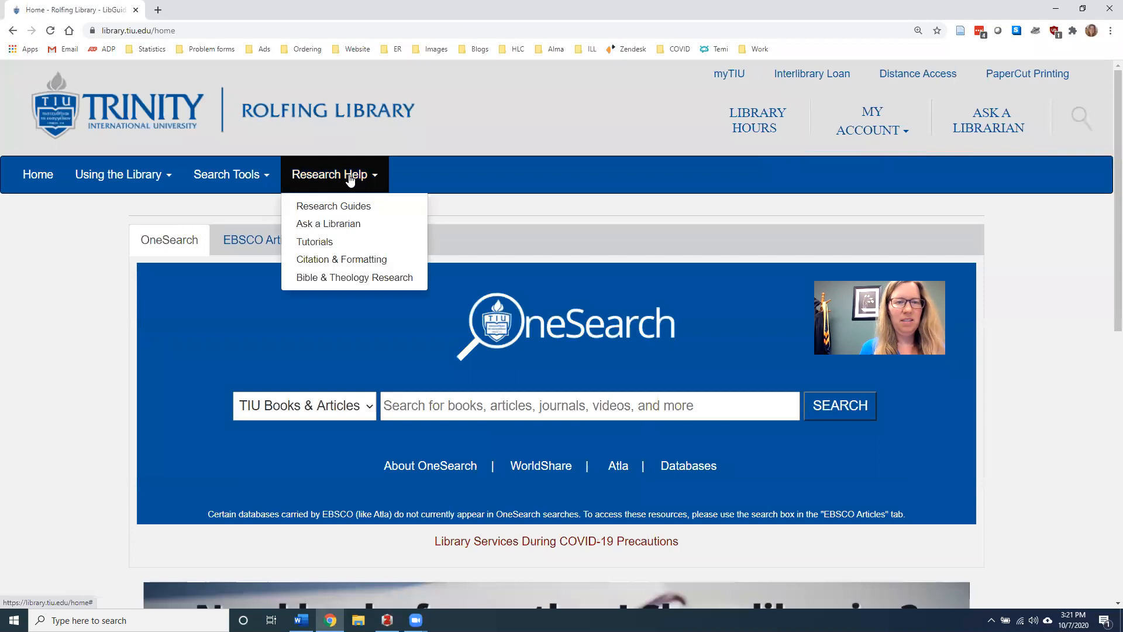
left_click(335, 259)
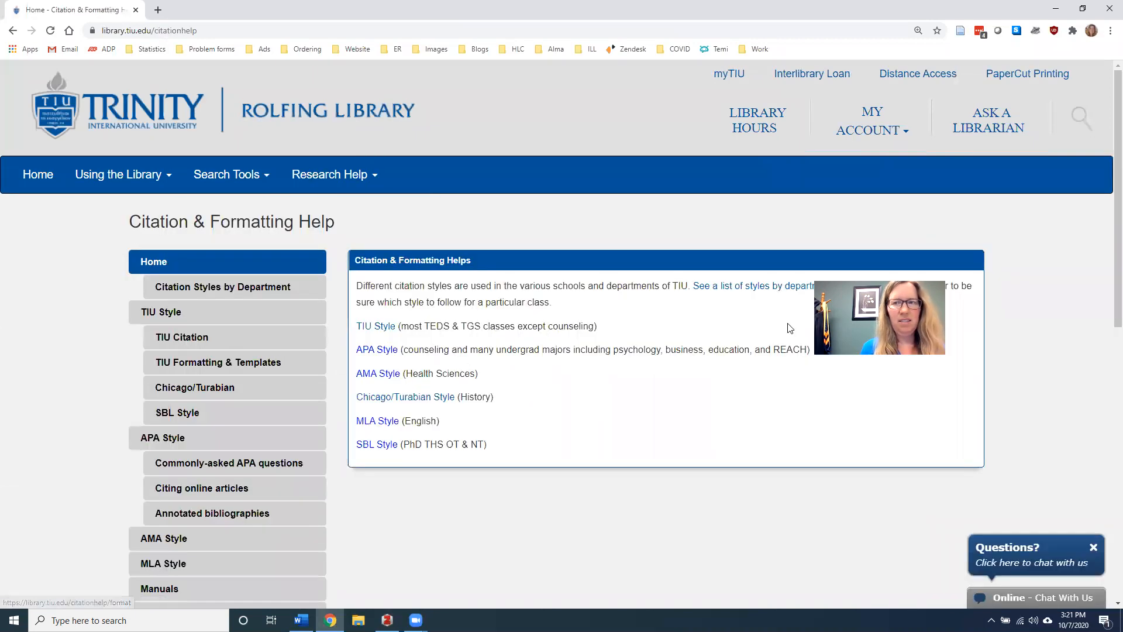
scroll(790, 328, "down", 3)
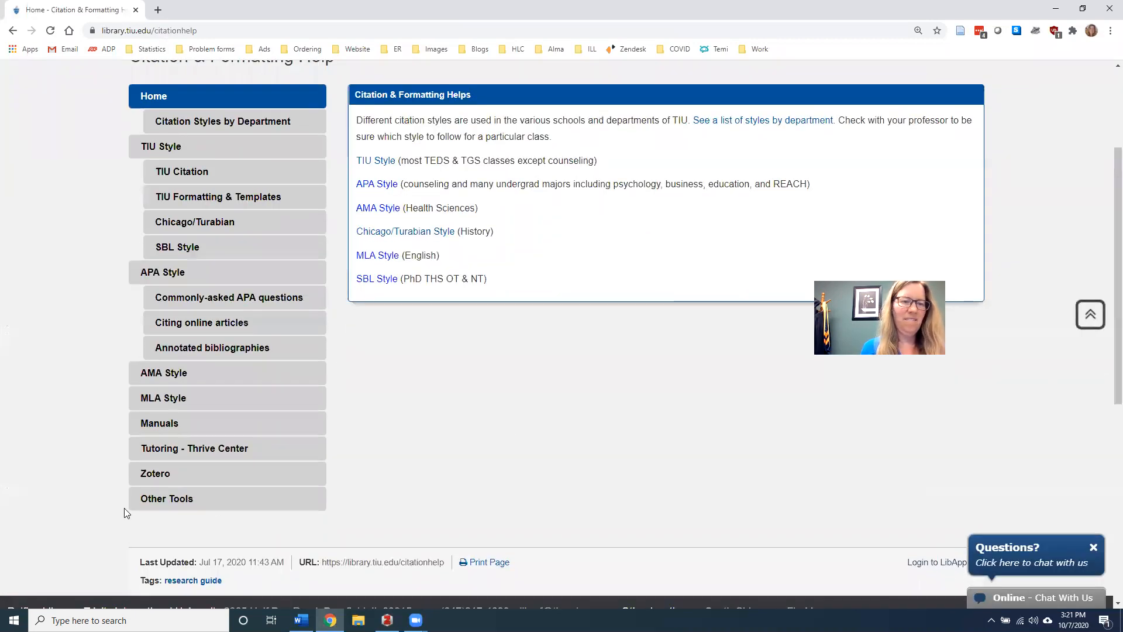
left_click(150, 481)
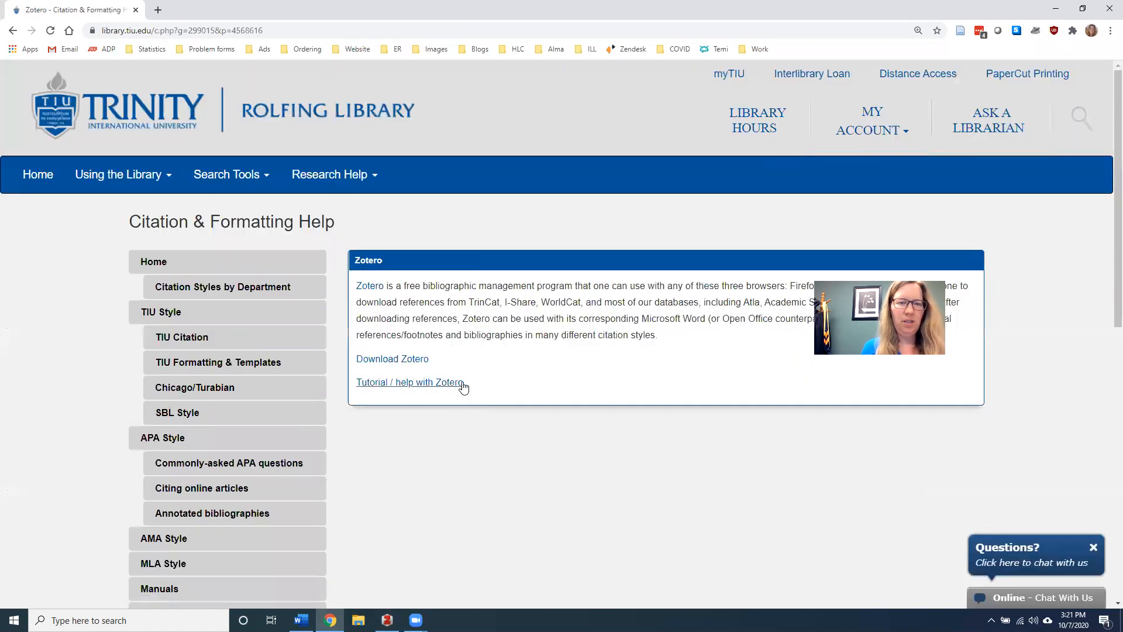
left_click(433, 383)
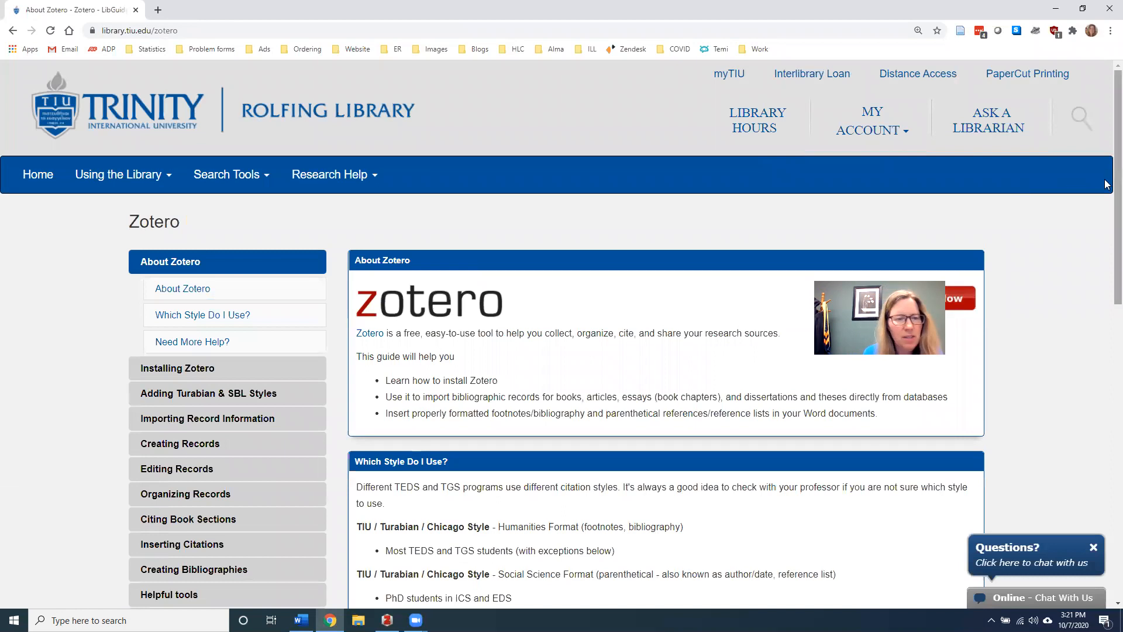
View the Zotero guide's Troubleshooting page, then switch back to the Zotero desktop library
scroll(1107, 181, "down", 2)
left_click(175, 497)
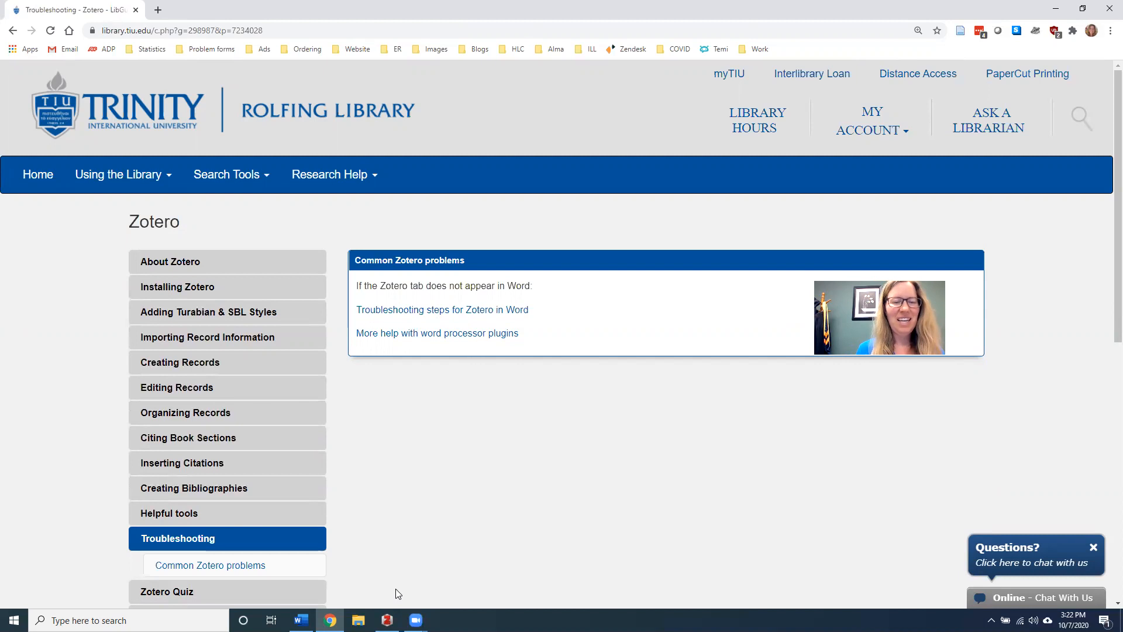
left_click(387, 619)
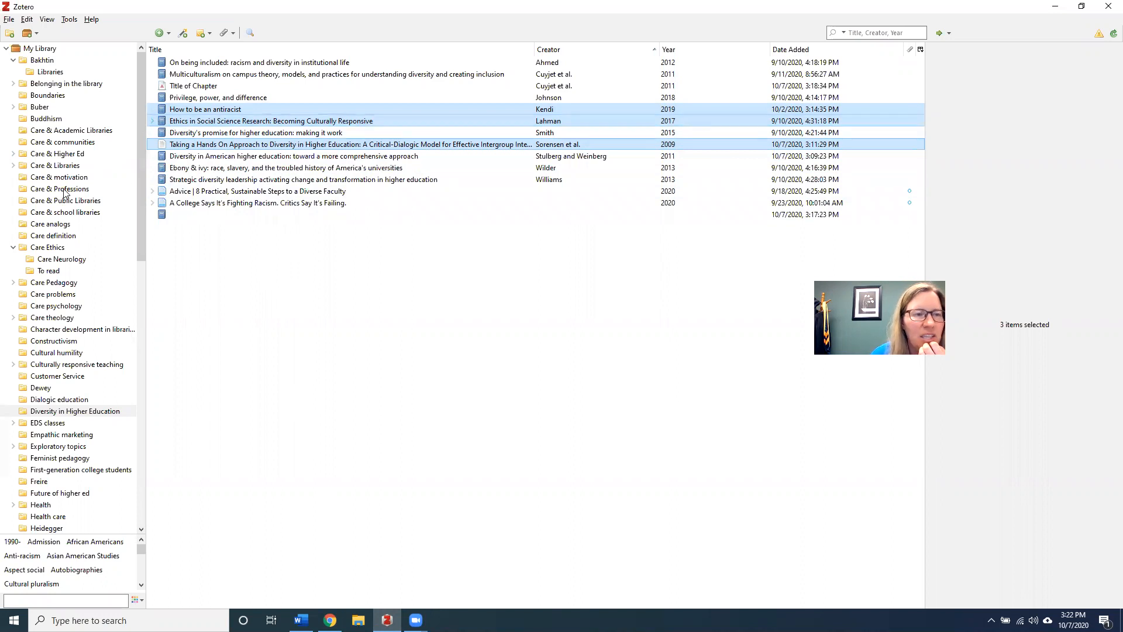
In Care & Libraries, expand 'The librarian as an image of pastoral care' and open its EBSCO Full Text PDF
left_click(13, 165)
left_click(40, 166)
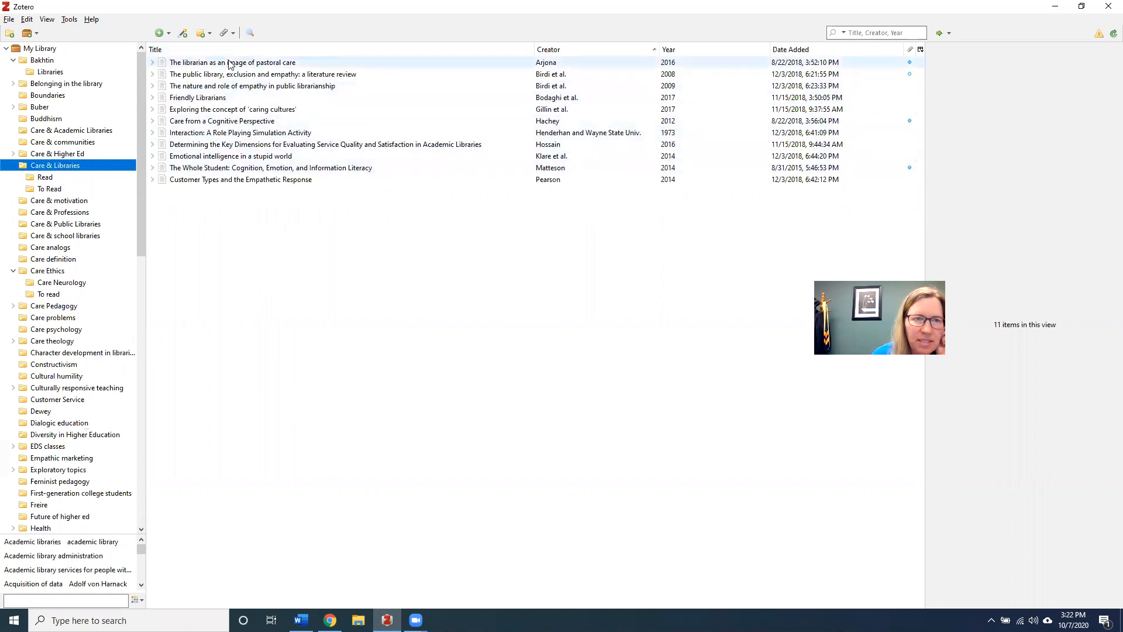
left_click(153, 63)
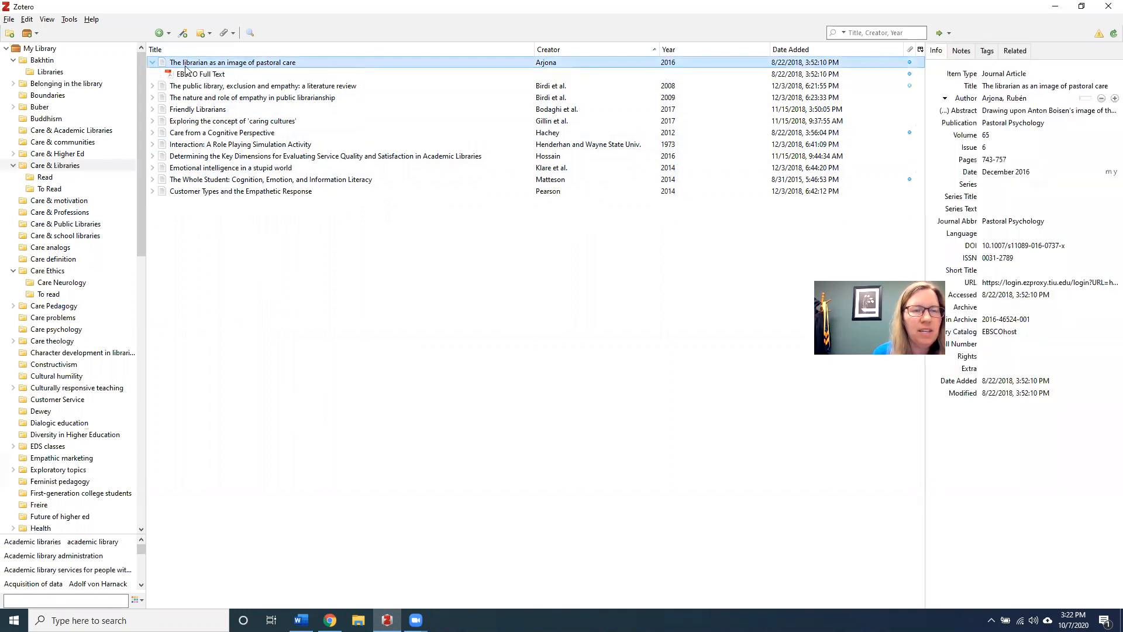
left_click(207, 80)
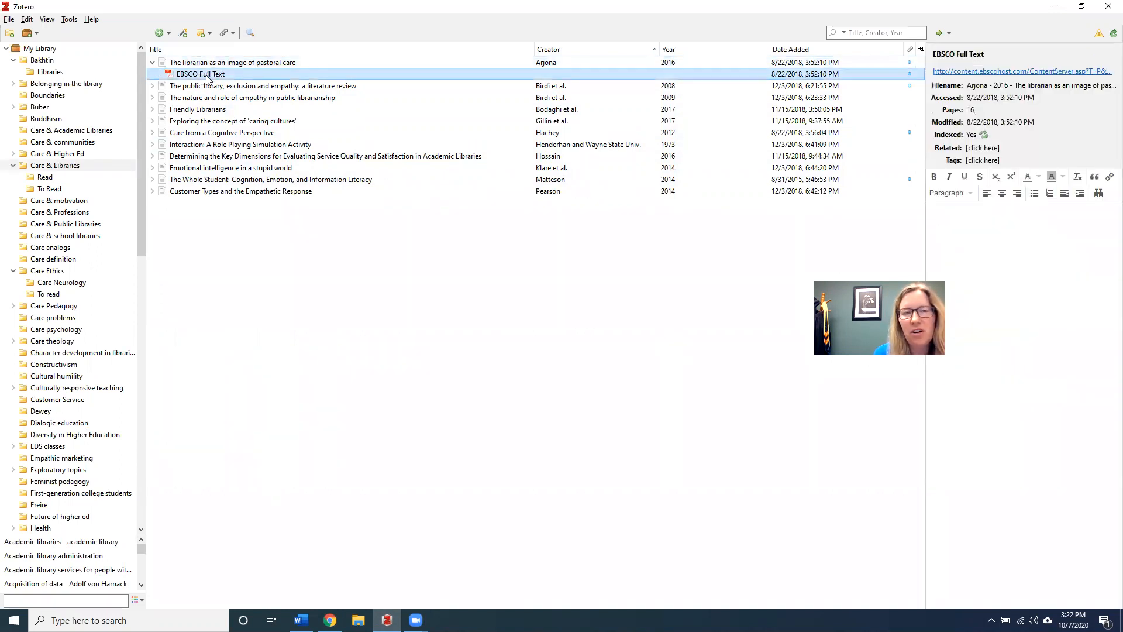
left_click(232, 64)
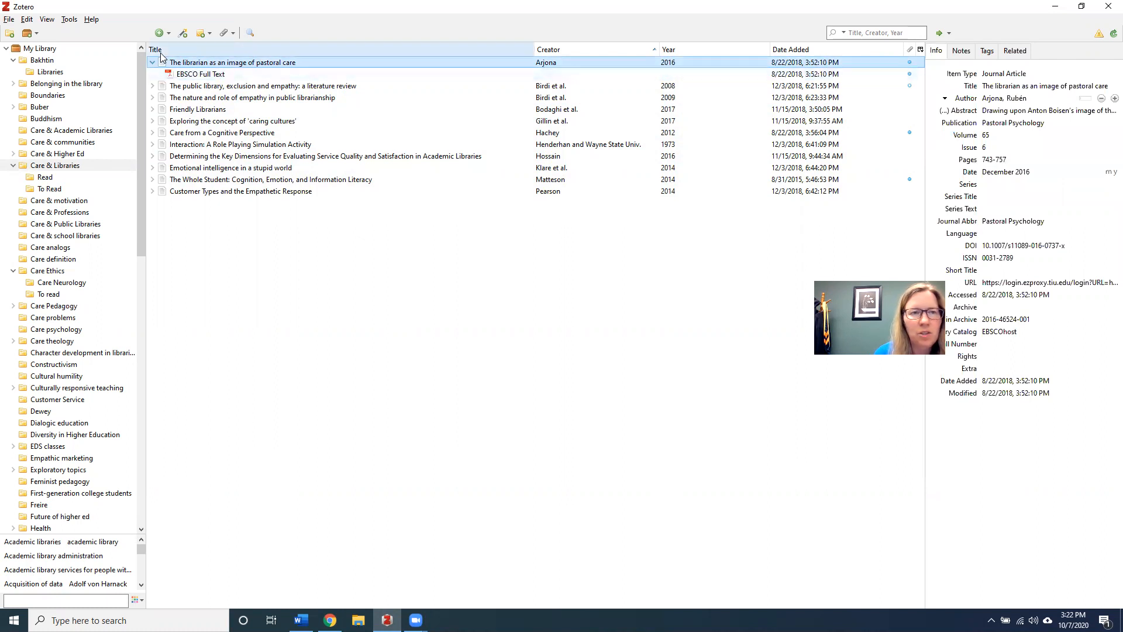
double_click(203, 78)
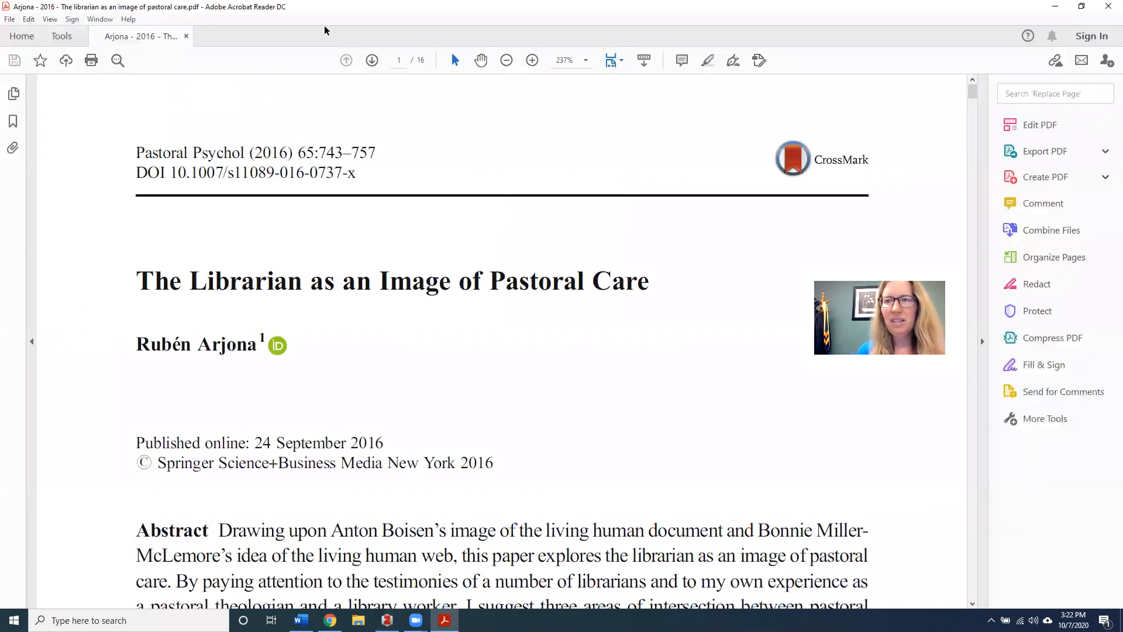
Leave the pastoral care PDF in Acrobat Reader and return to Zotero
key("alt+Tab")
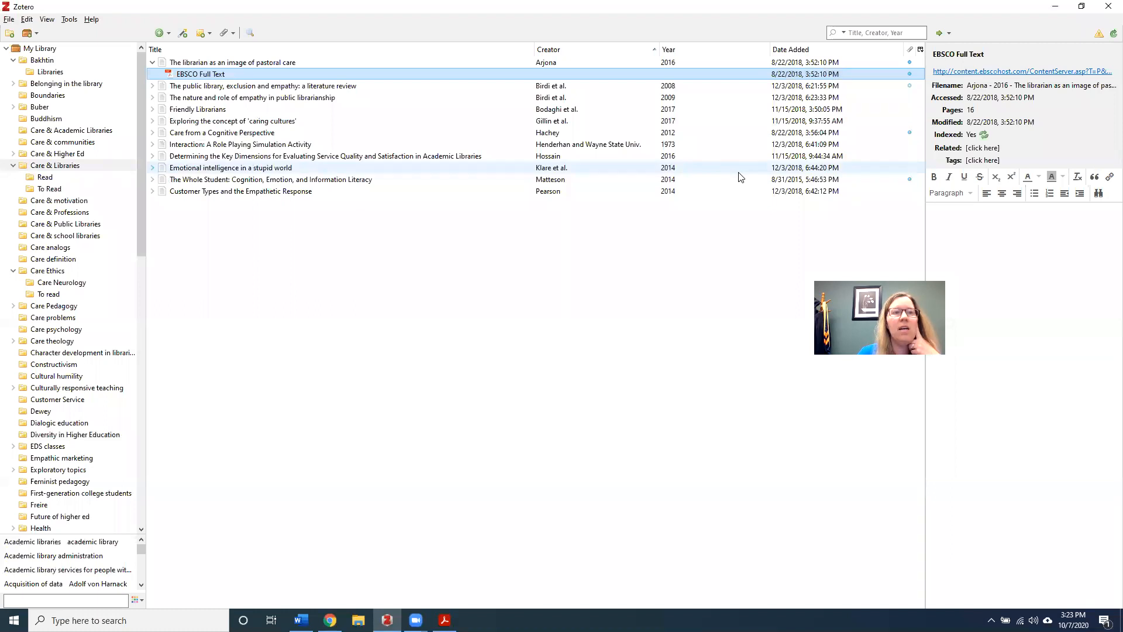
Expand the Birdi public library review's attachments and dismiss the File Not Found warning
left_click(421, 86)
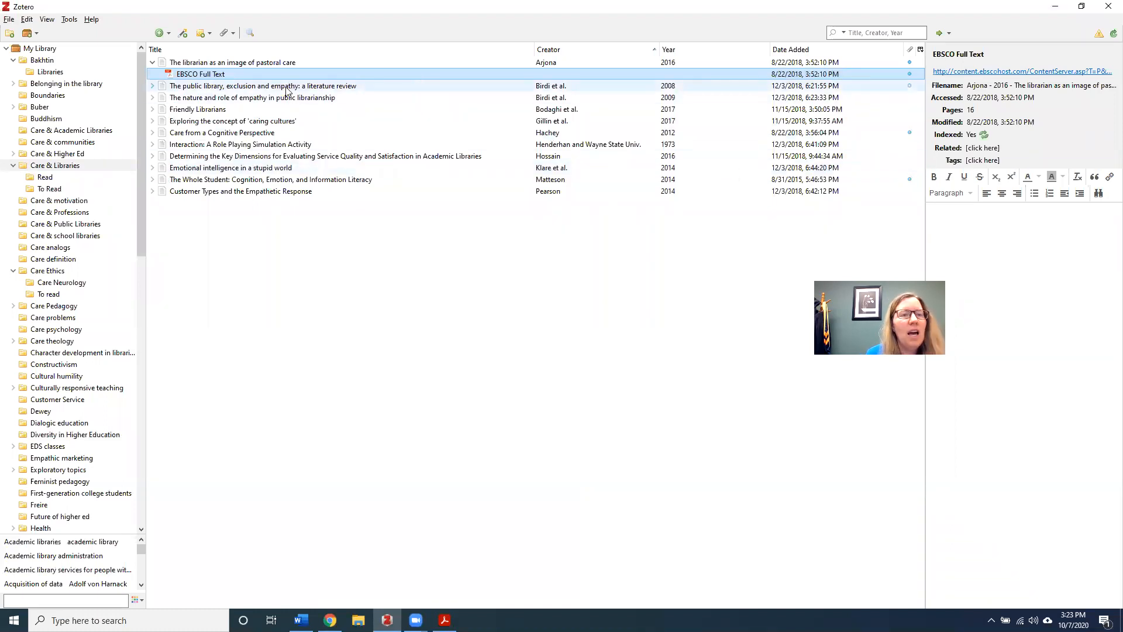
left_click(152, 86)
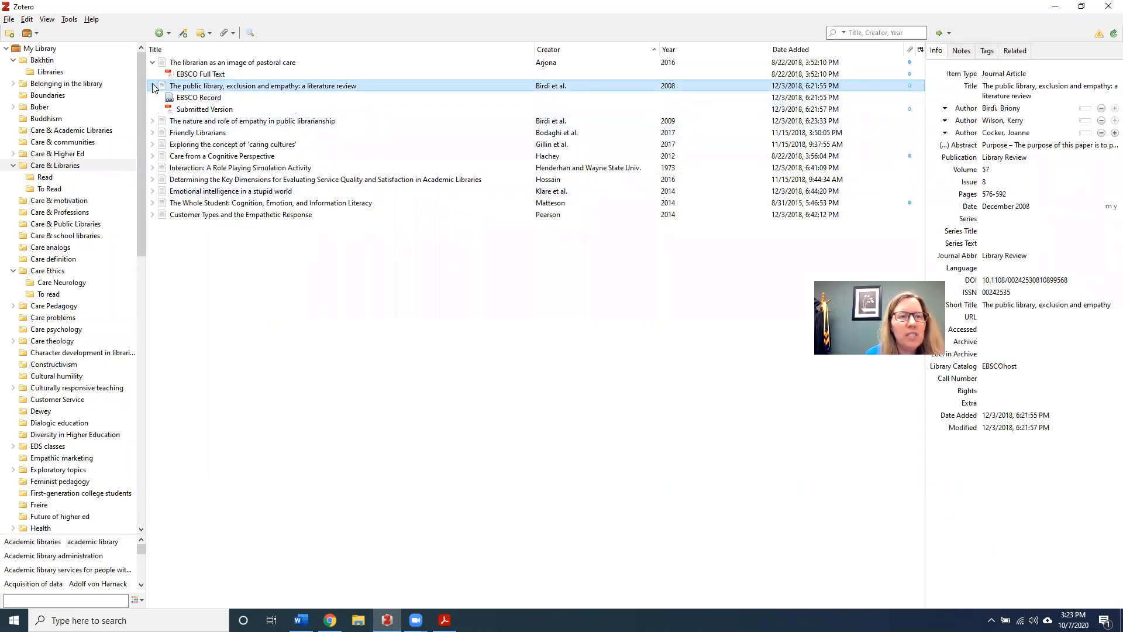
left_click(152, 86)
left_click(153, 86)
left_click(153, 86)
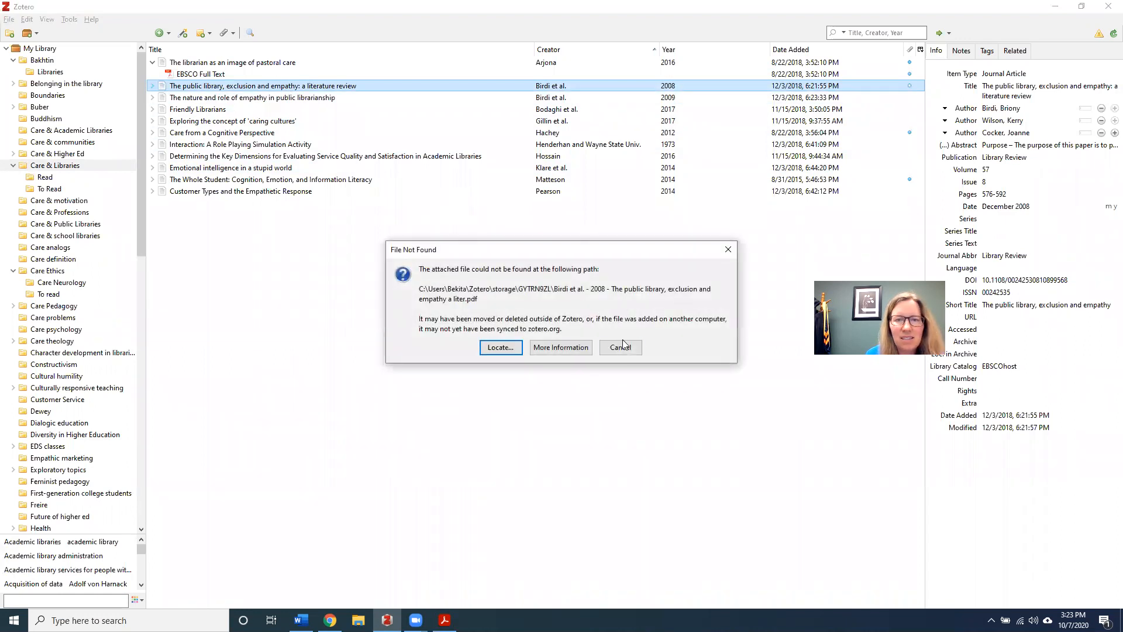
left_click(620, 347)
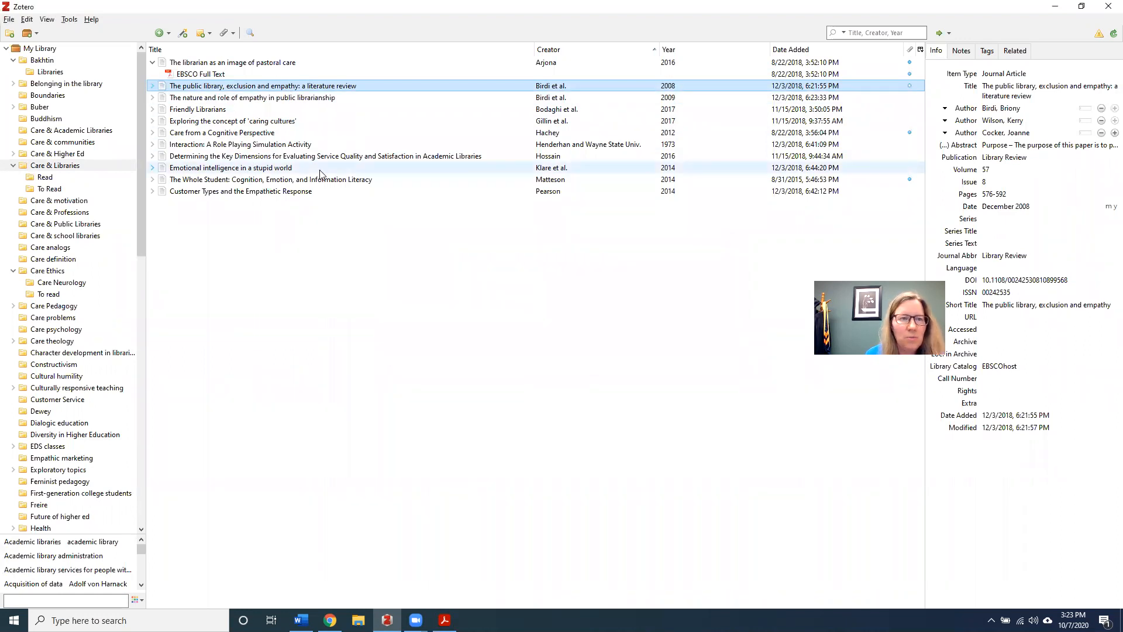
Expand the empathy article to show its EBSCO Record, then cancel Attach Stored Copy of File without attaching
left_click(152, 98)
left_click(193, 99)
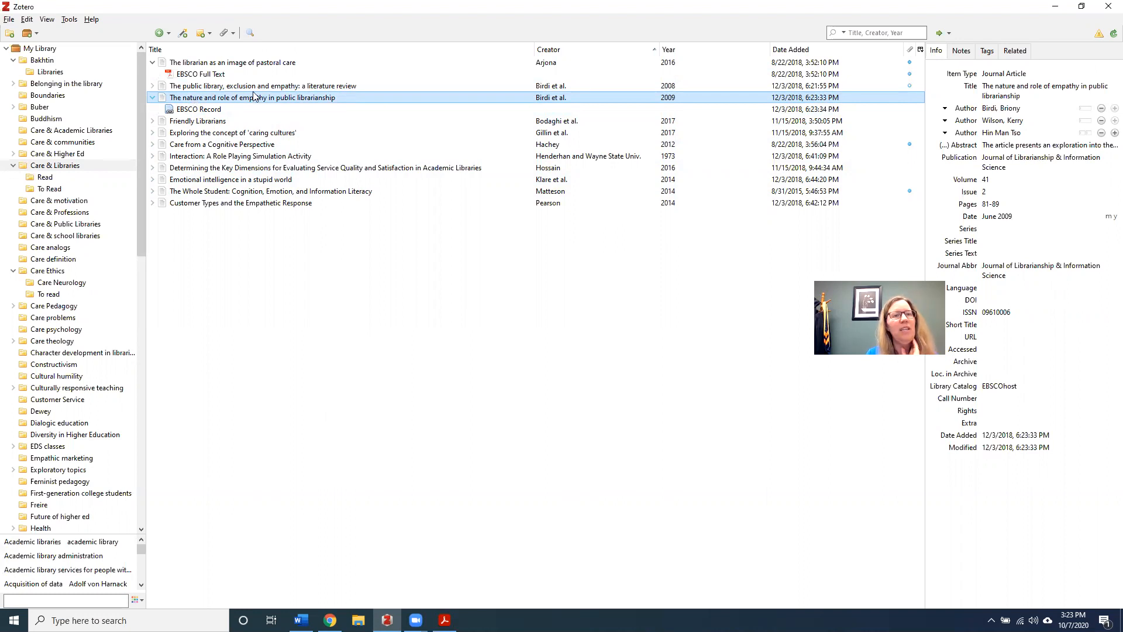
left_click(232, 34)
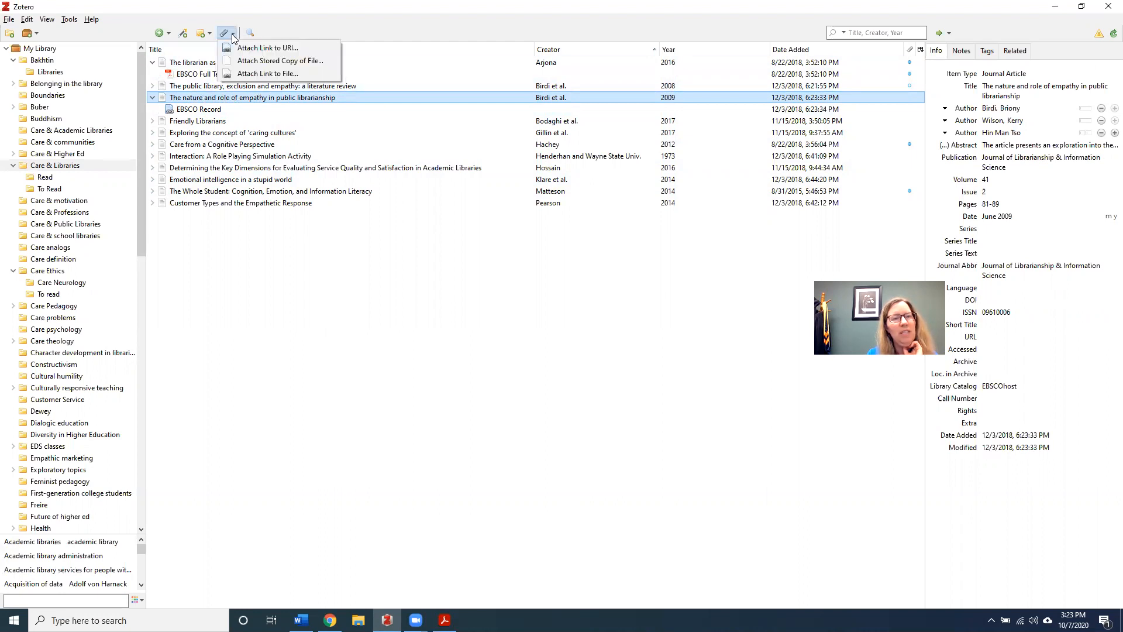
left_click(246, 63)
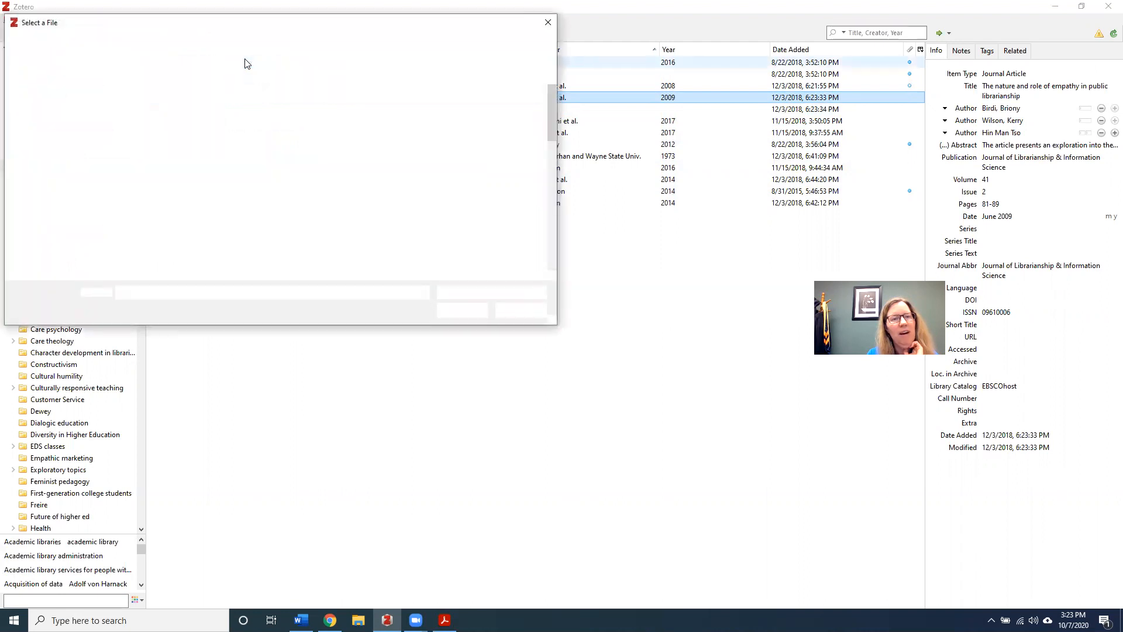
left_click(548, 24)
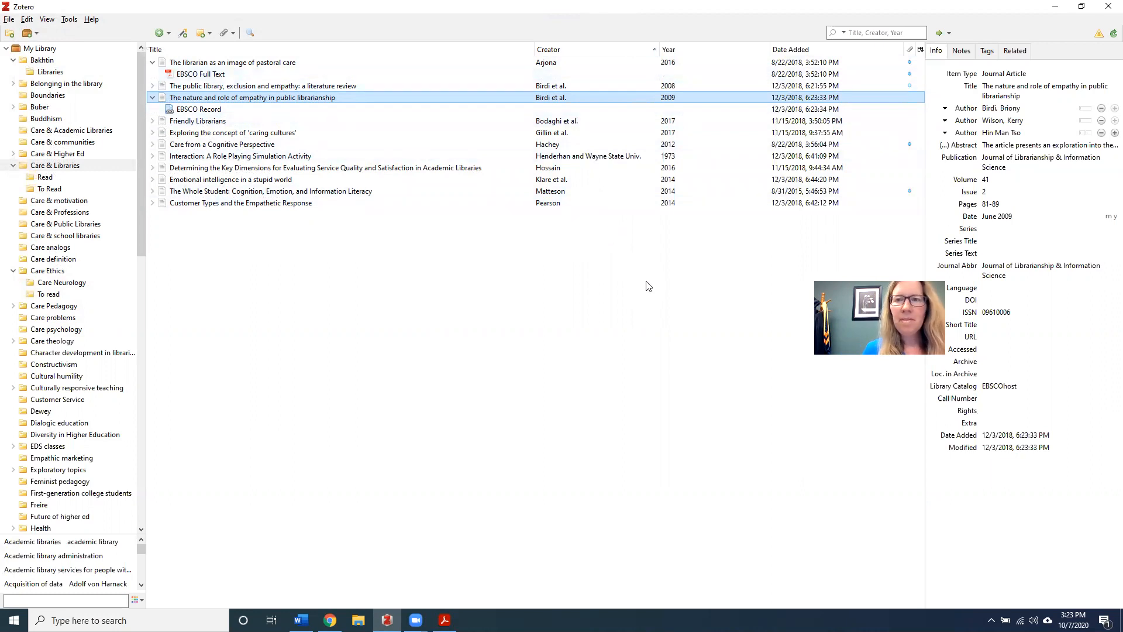
Show the Notes pane (0 notes), then select the 1973 Interaction role-playing article
left_click(962, 51)
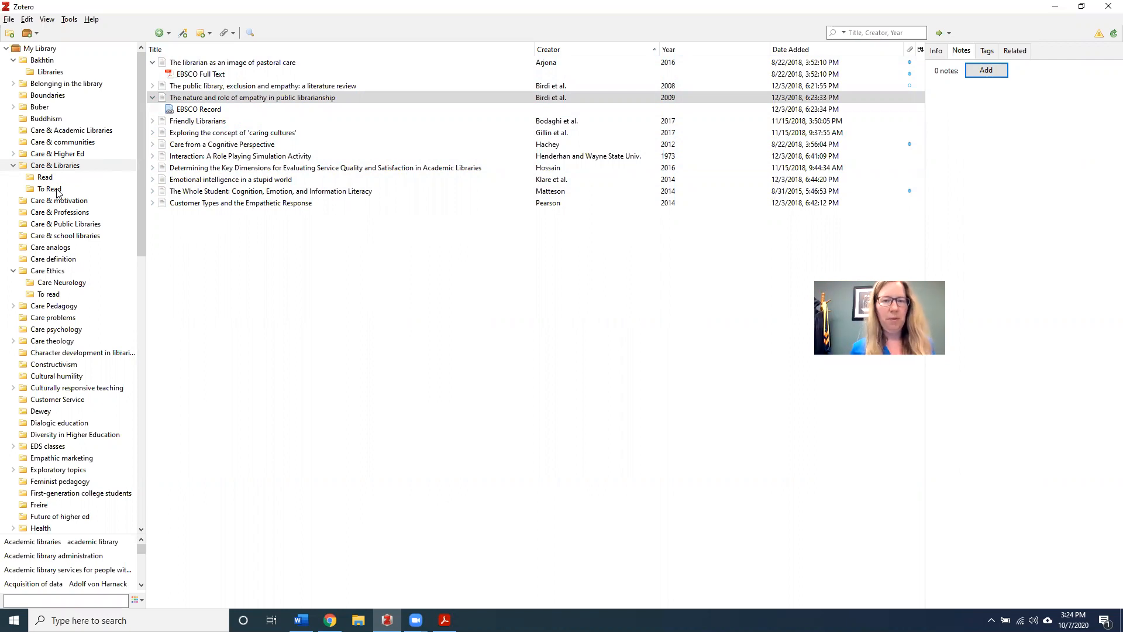
left_click(271, 157)
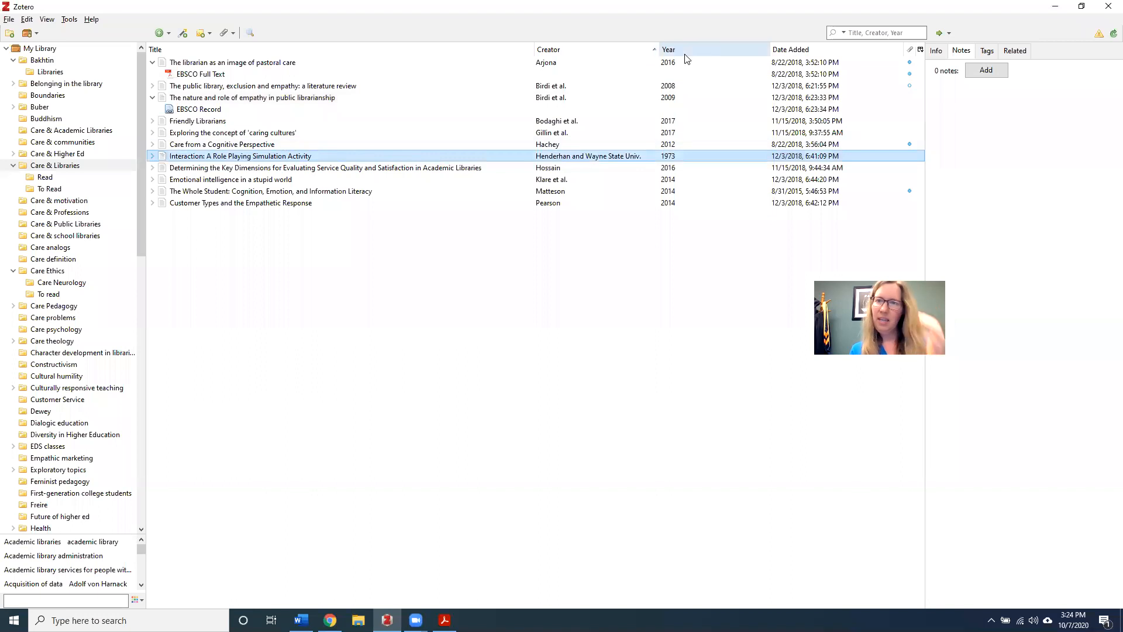
Expand and read the full abstract of the 1973 article 'Interaction: A Role Playing Simulation Activity' in its Info pane
left_click(937, 53)
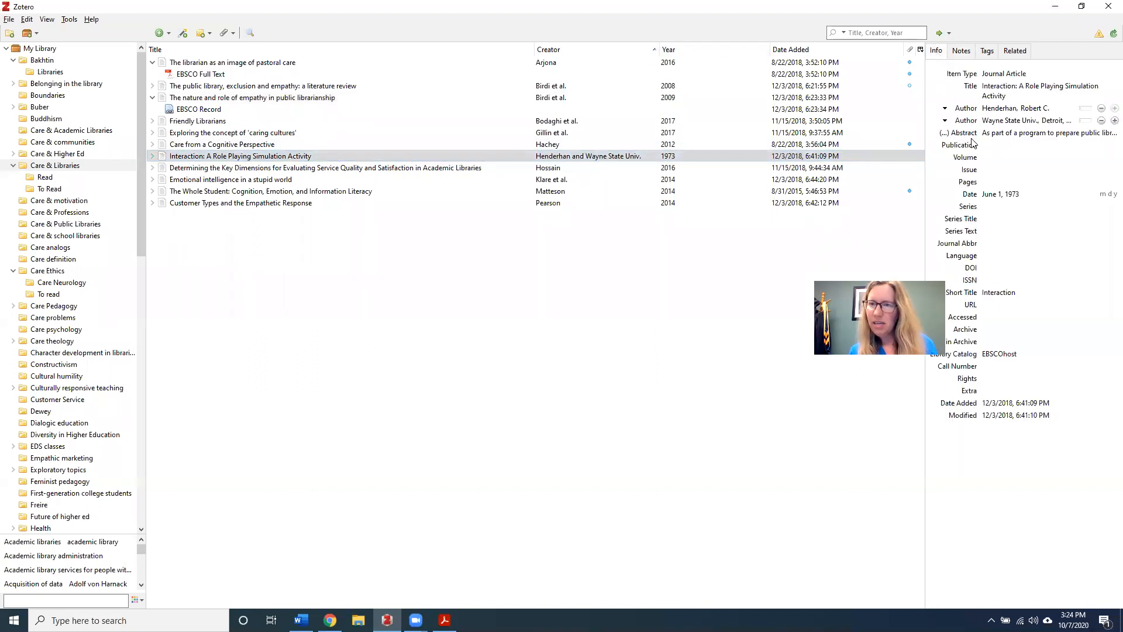
left_click(1001, 134)
double_click(1004, 135)
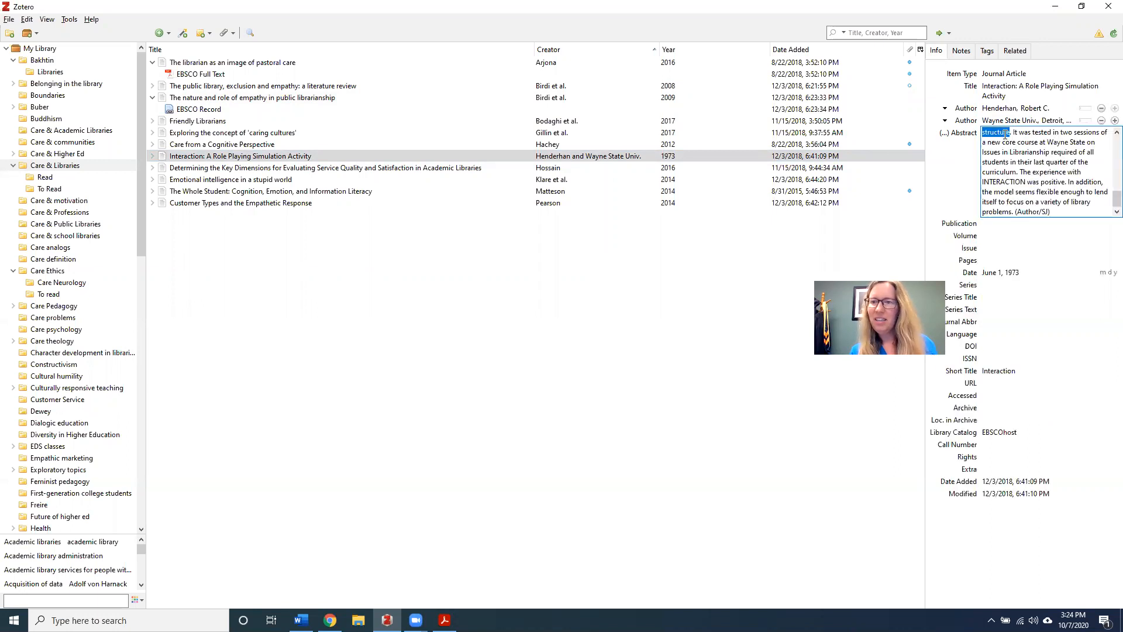
scroll(1105, 206, "up", 5)
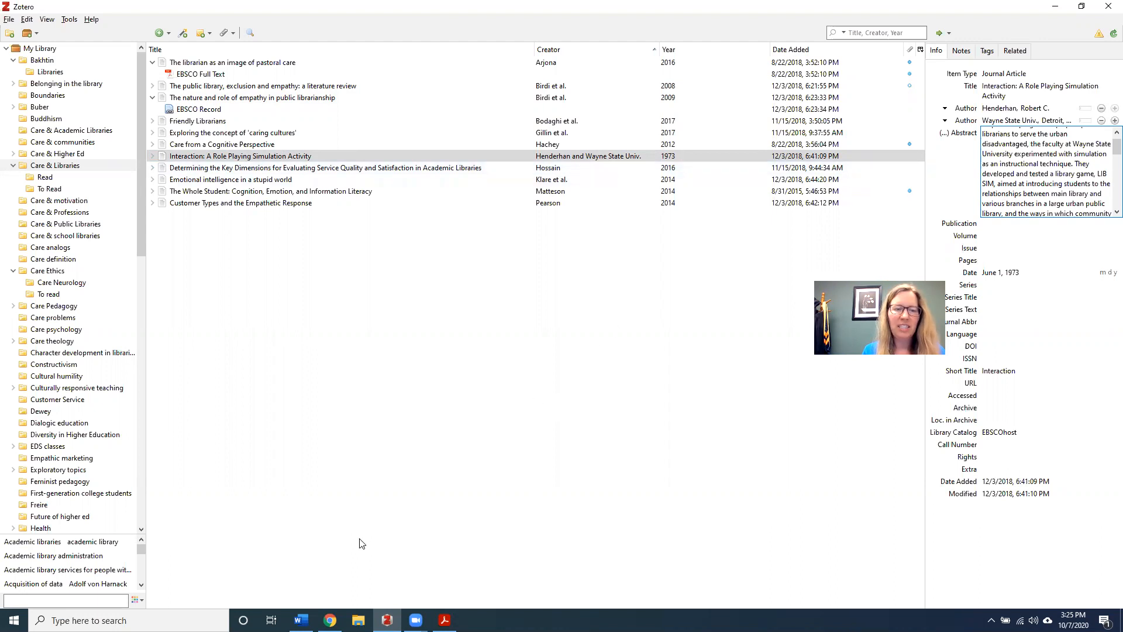
Return to the Rolfing Library website in Chrome and view its Ask a Librarian contact details
left_click(330, 620)
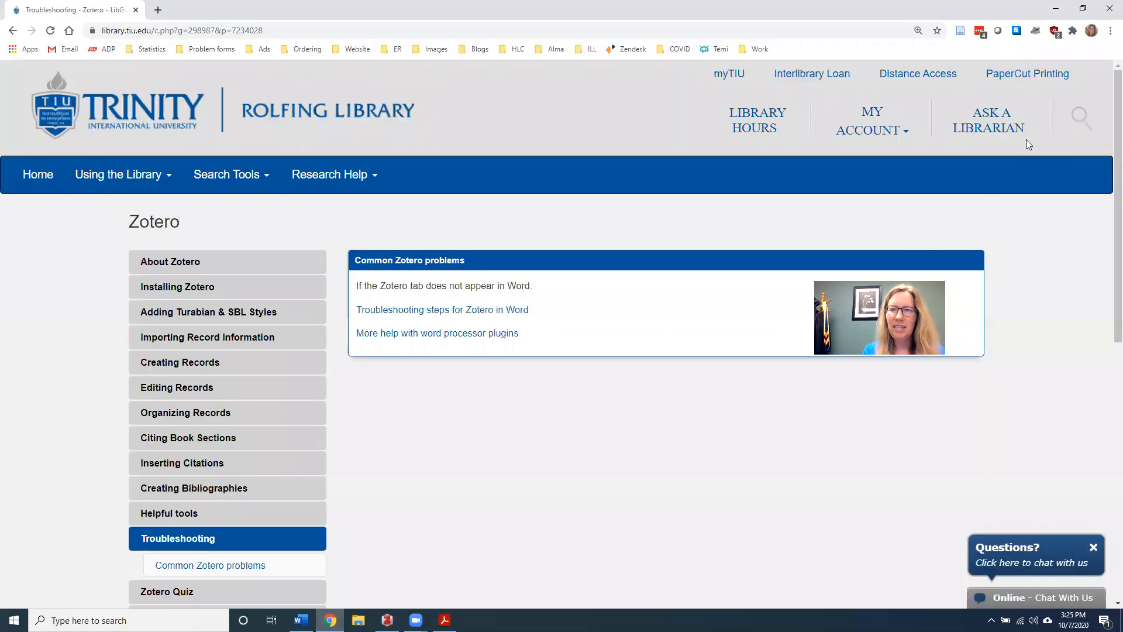
left_click(1009, 129)
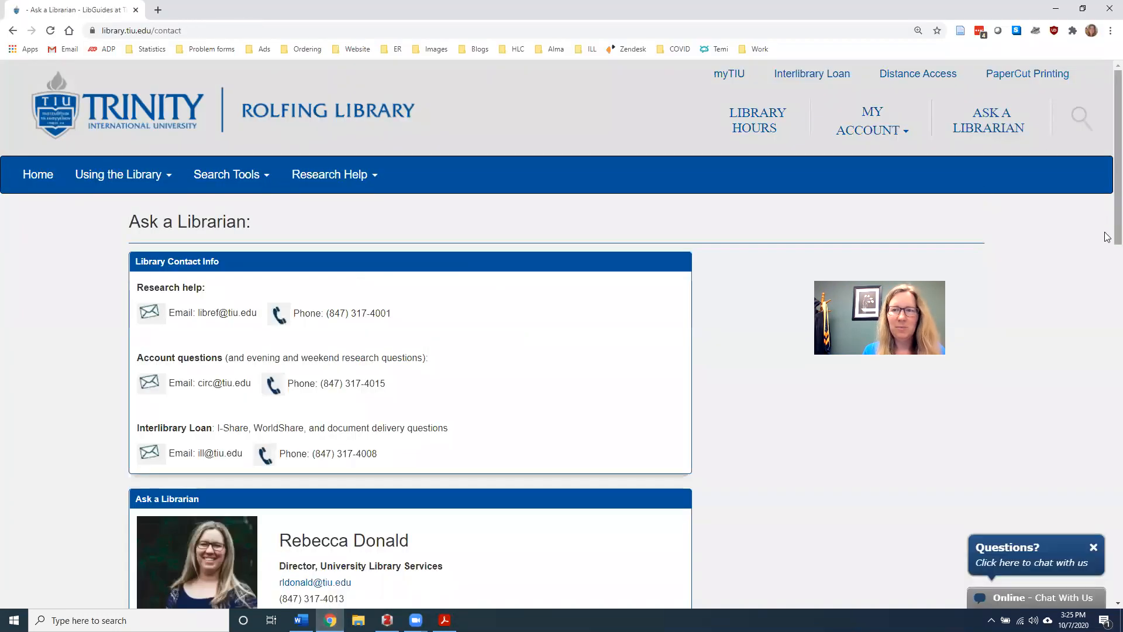
scroll(1105, 269, "down", 2)
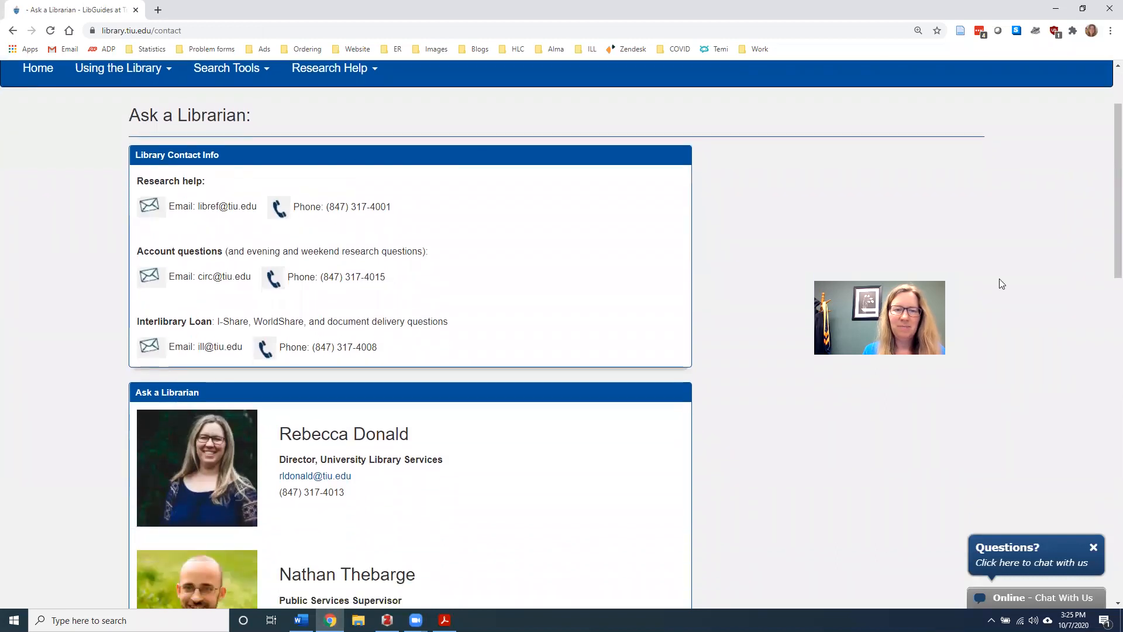